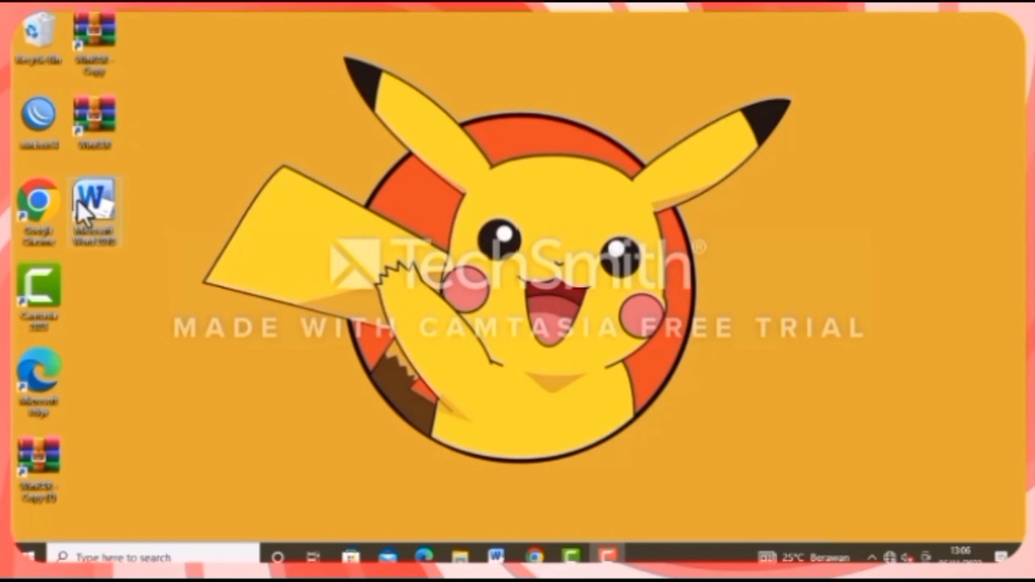
Launch WinBox and connect to the router from the neighbors list.
double_click(25, 131)
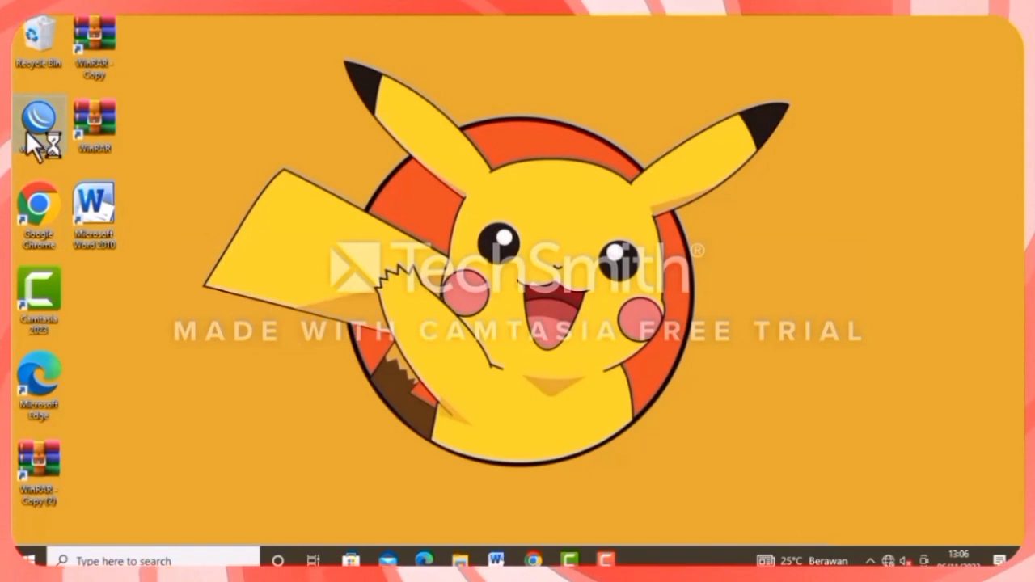
left_click(132, 216)
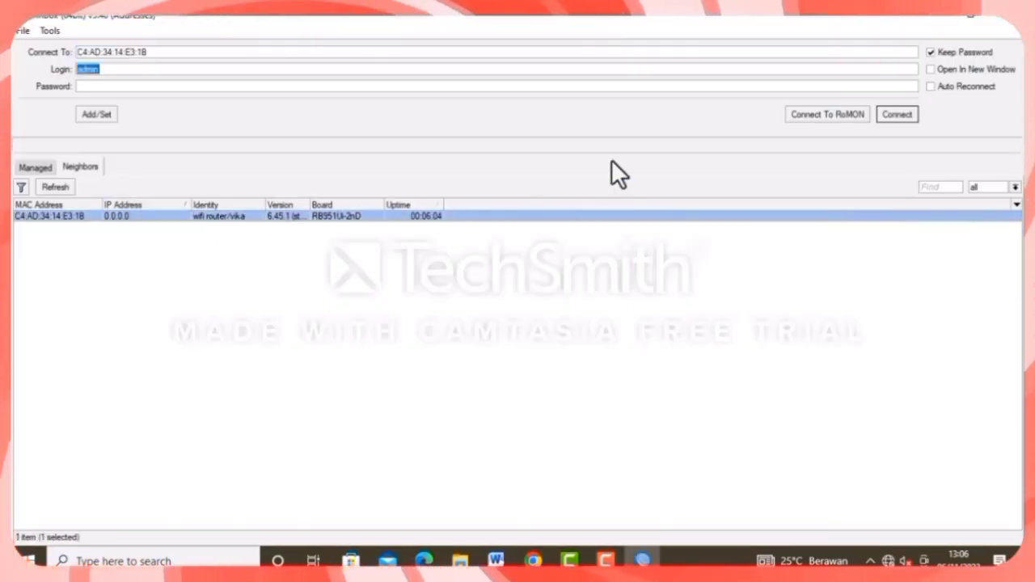
left_click(896, 114)
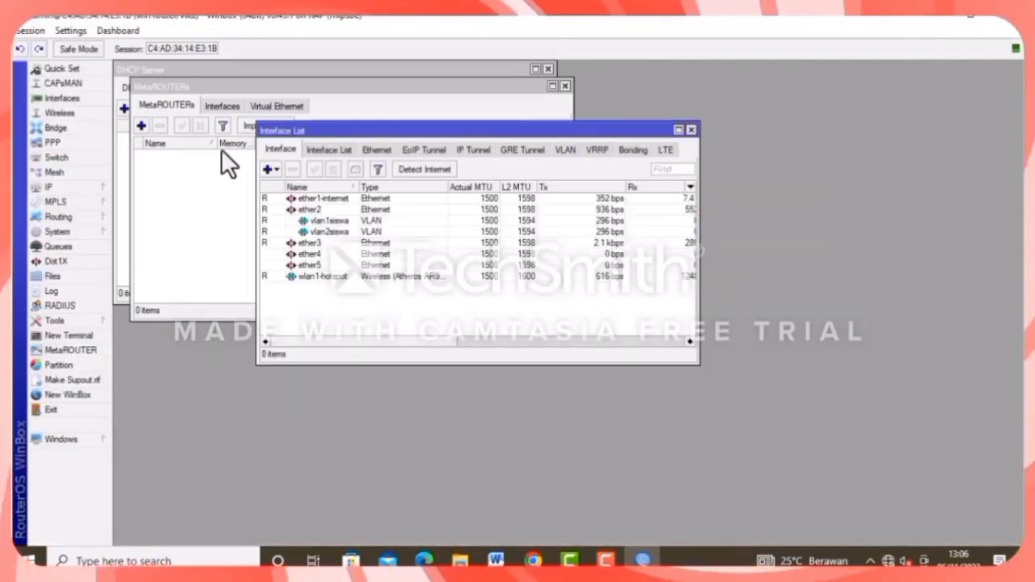
Reset the router configuration, keeping user configuration and skipping the default configuration.
left_click(92, 229)
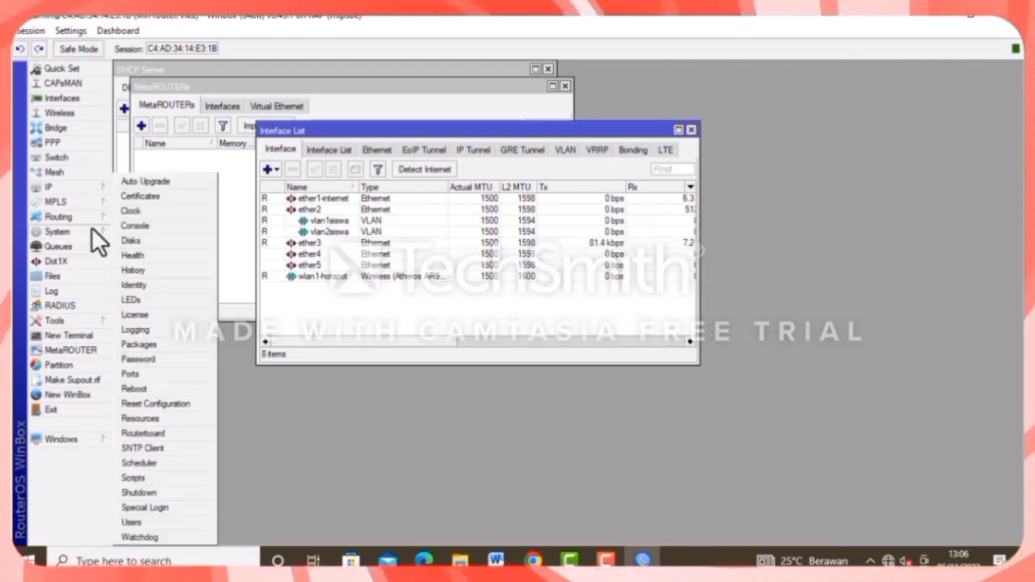
left_click(161, 403)
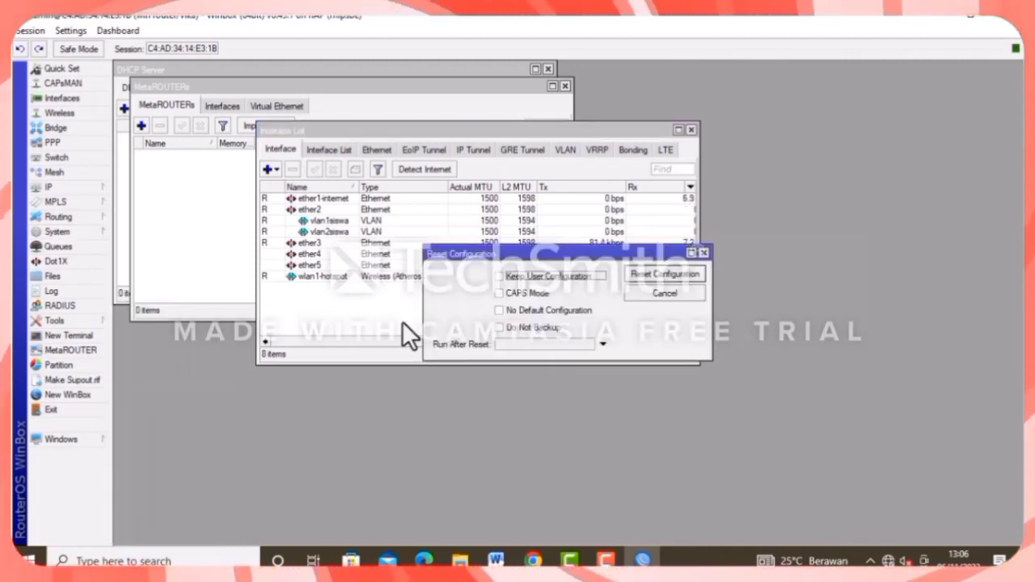
left_click(513, 277)
left_click(515, 307)
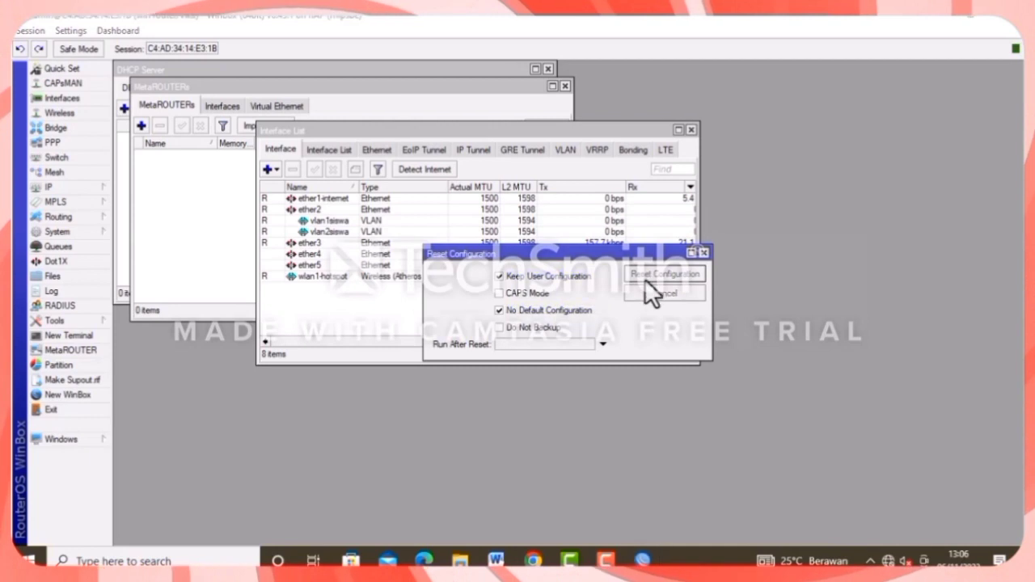
left_click(651, 277)
left_click(588, 297)
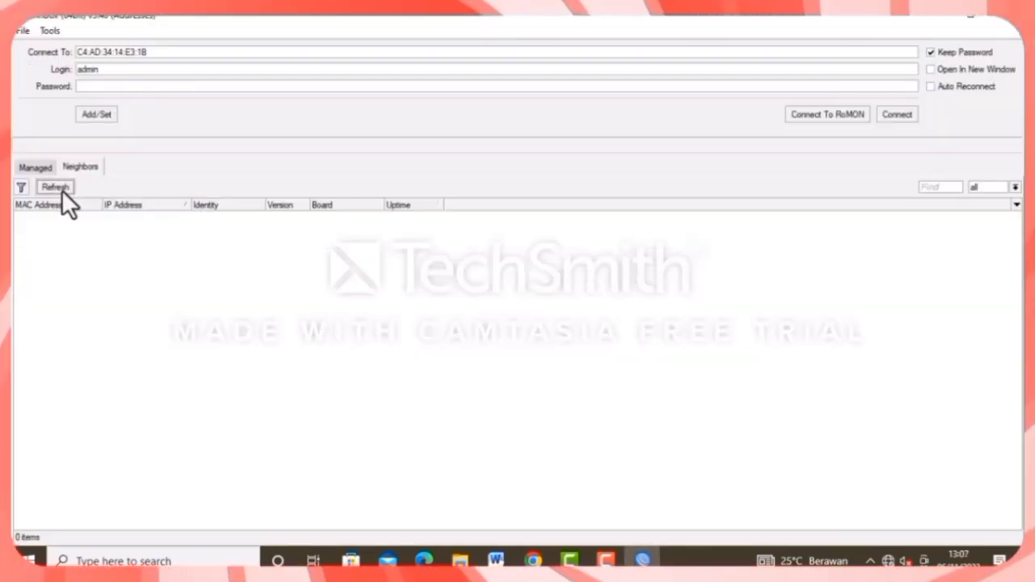
Reconnect to the freshly reset router and open ether1's properties.
left_click(62, 189)
left_click(108, 216)
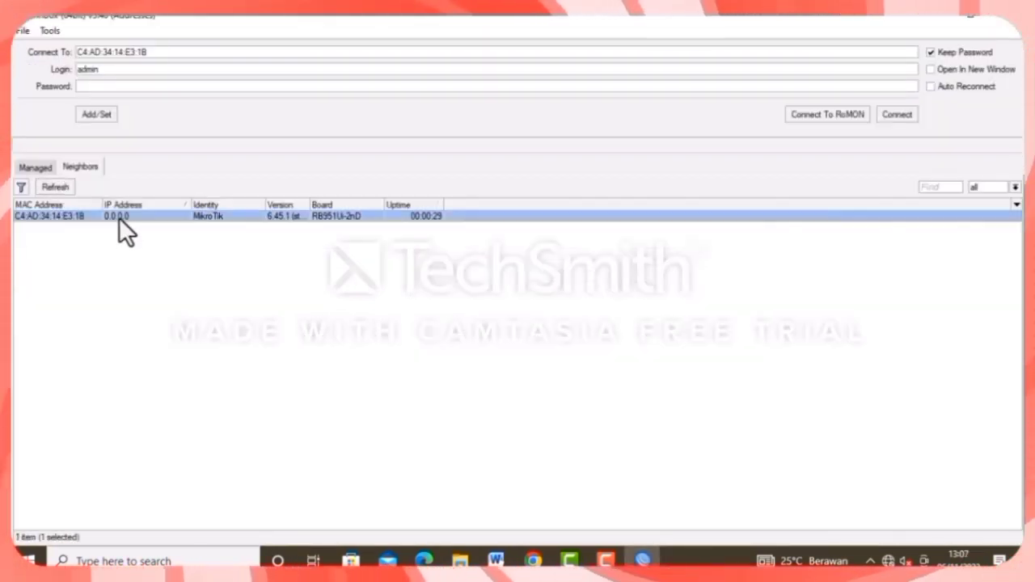
left_click(883, 120)
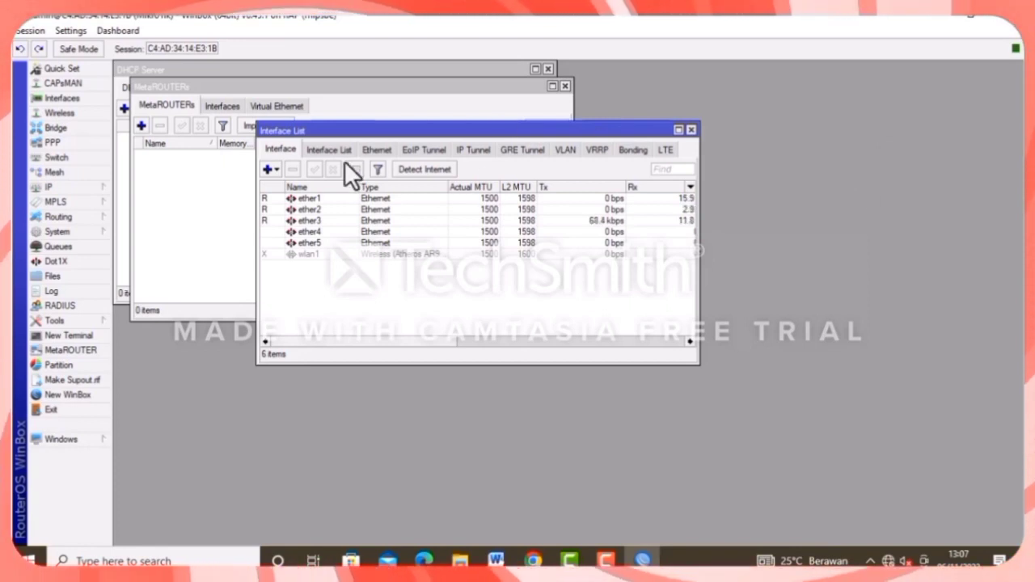
double_click(333, 198)
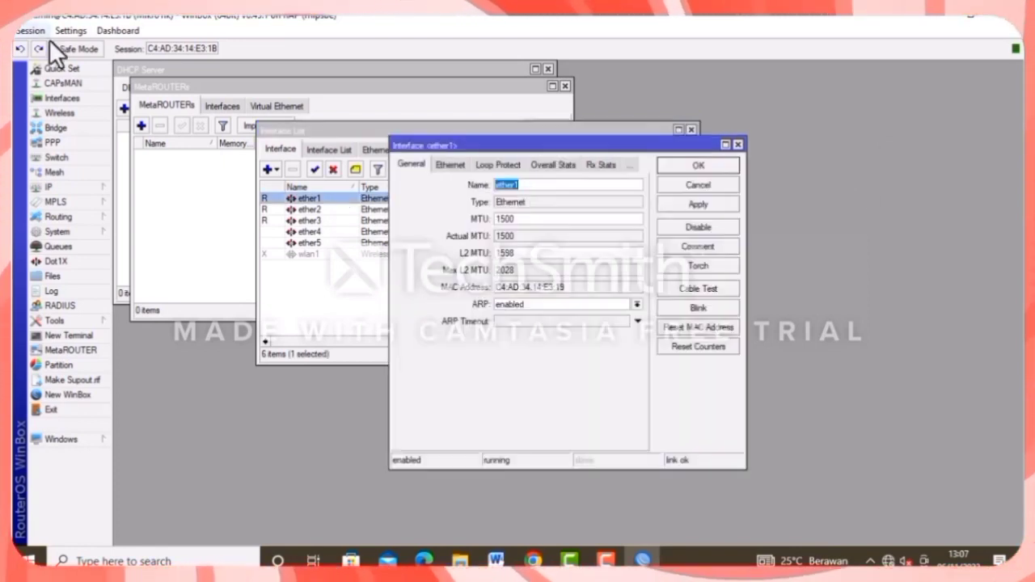
Set the router identity to 'wifi router'.
left_click(103, 231)
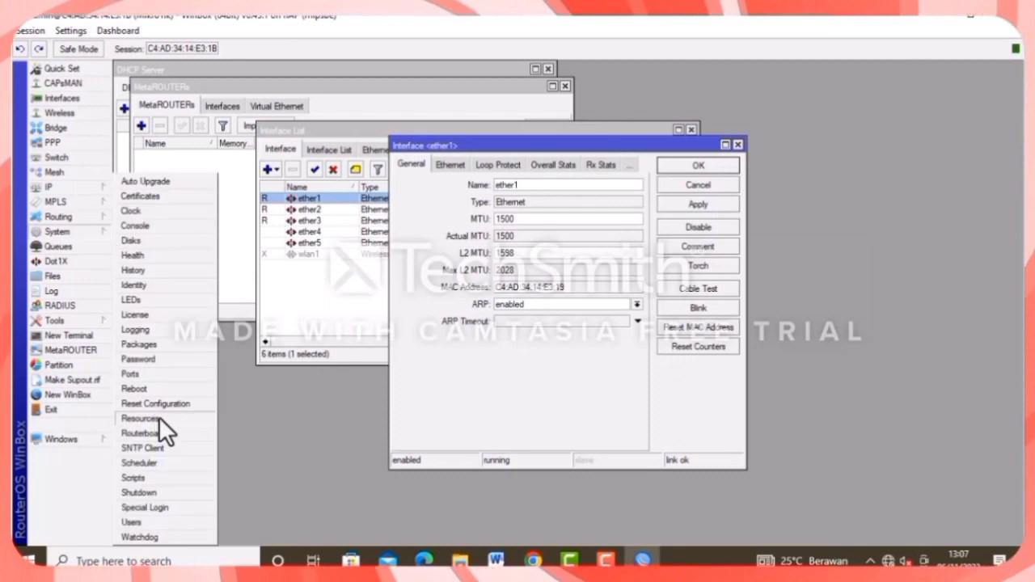
left_click(148, 285)
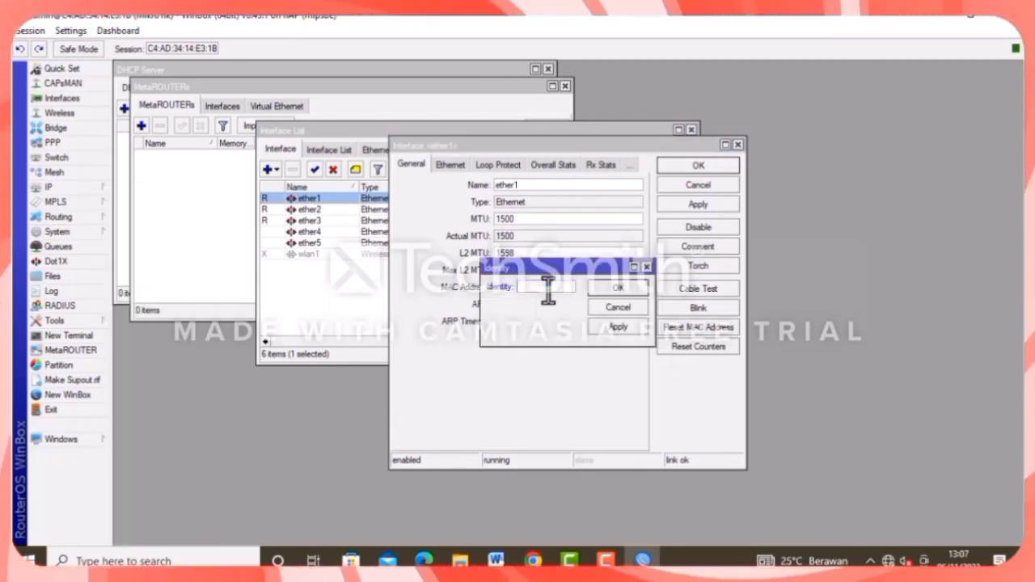
type("wifi")
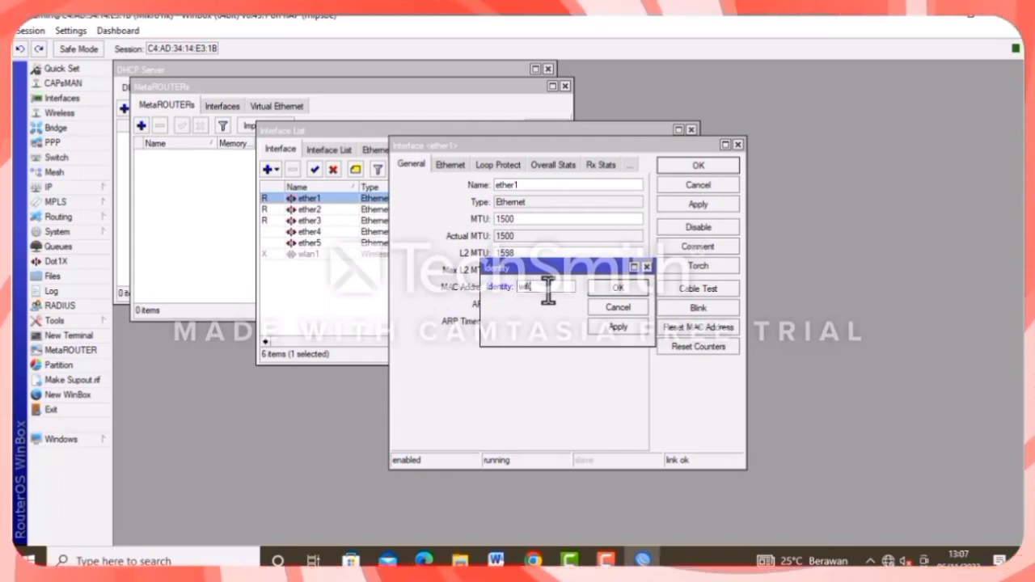
type(" rou")
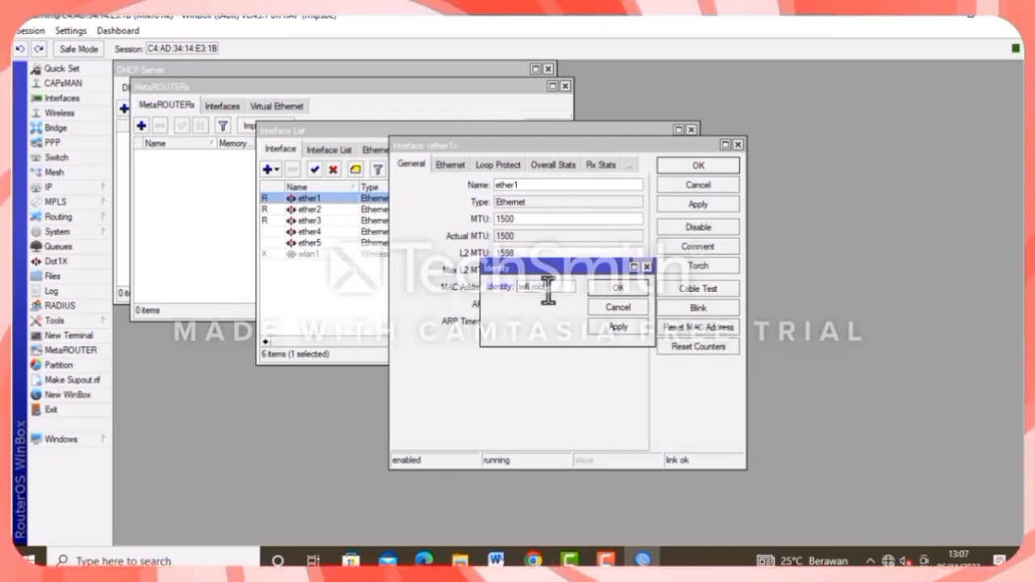
type("te")
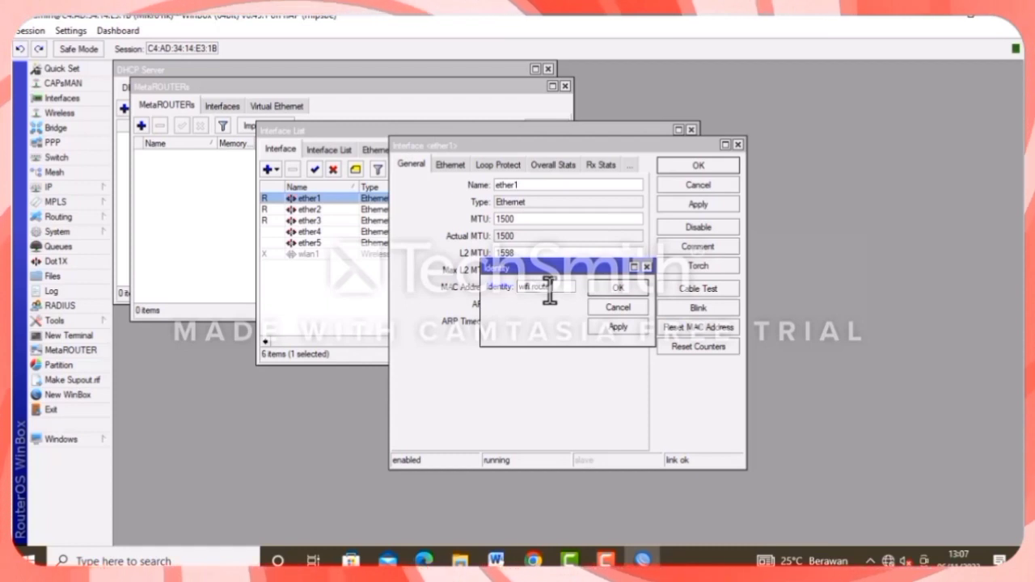
type("r vika")
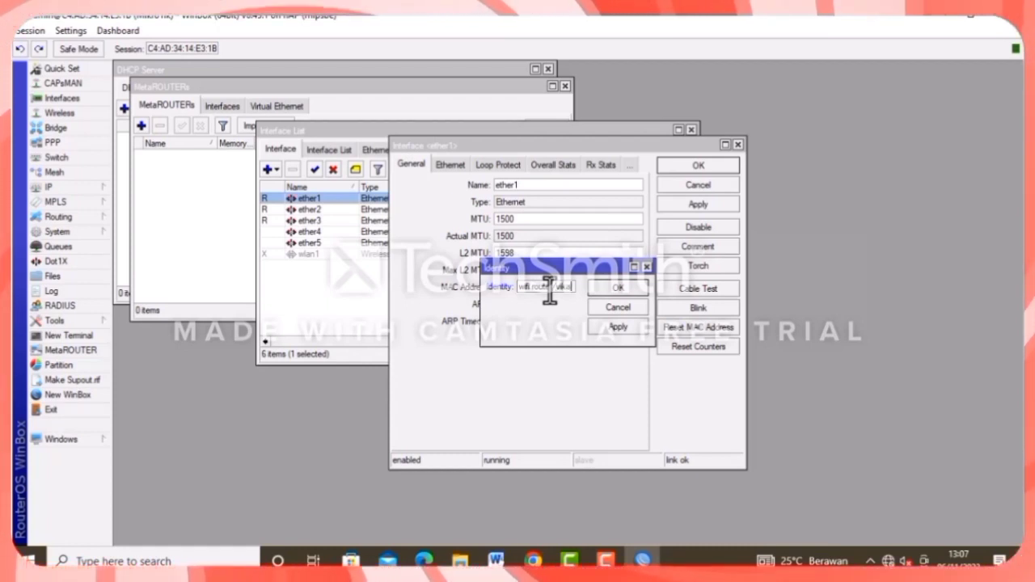
left_click(626, 279)
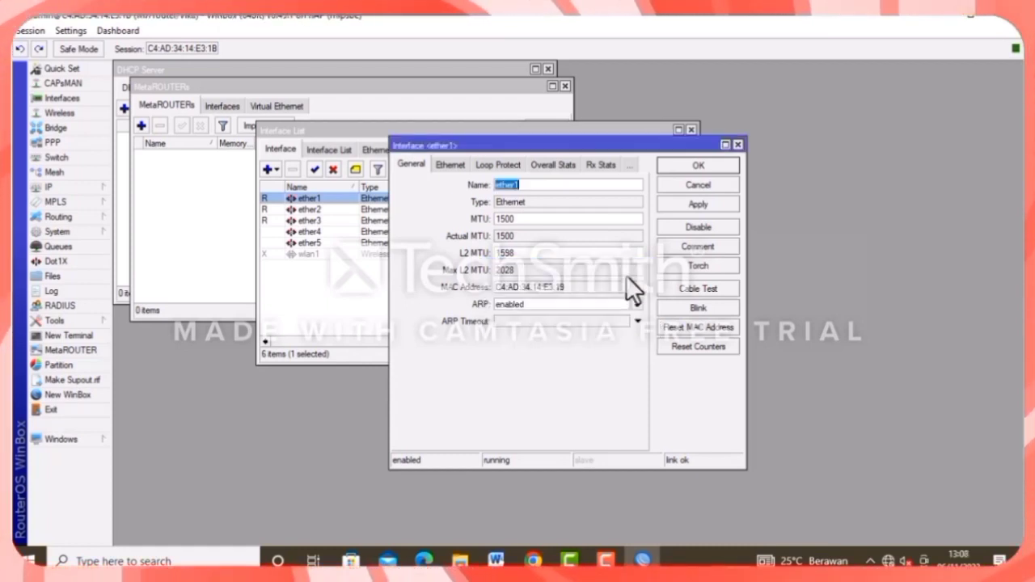
Rename ether1 to 'ether1-internet'.
left_click(543, 185)
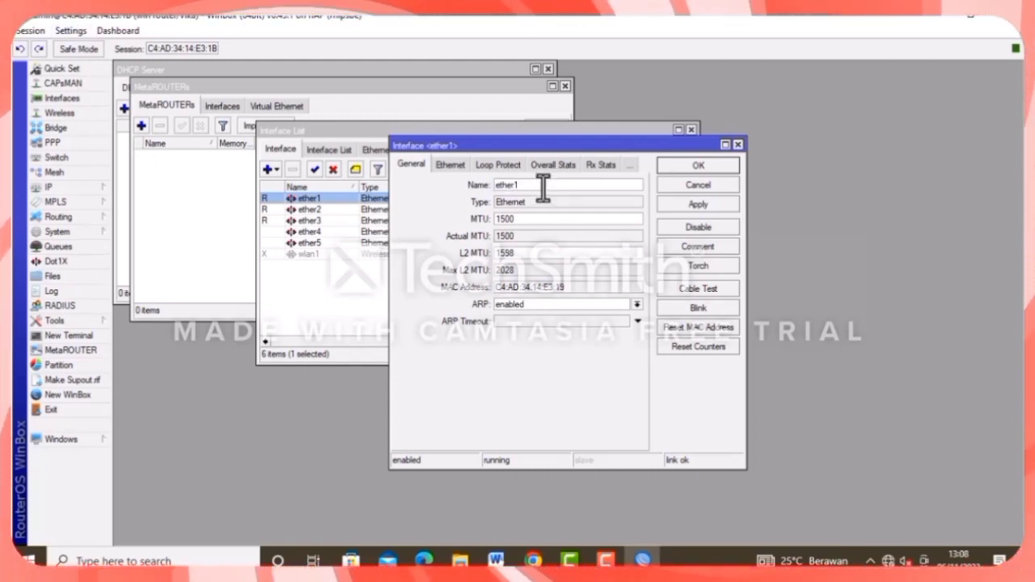
type("-inter")
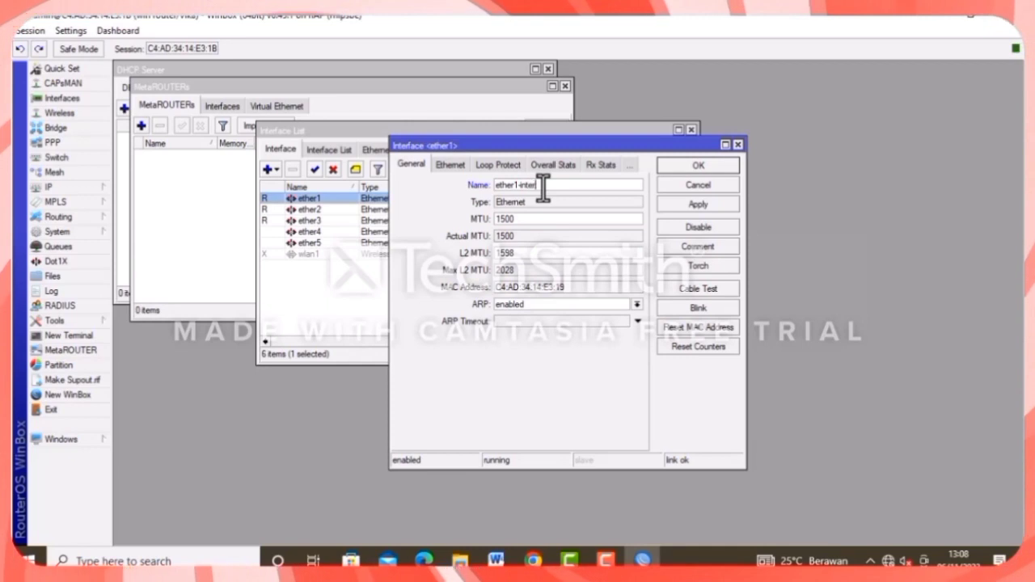
type("net")
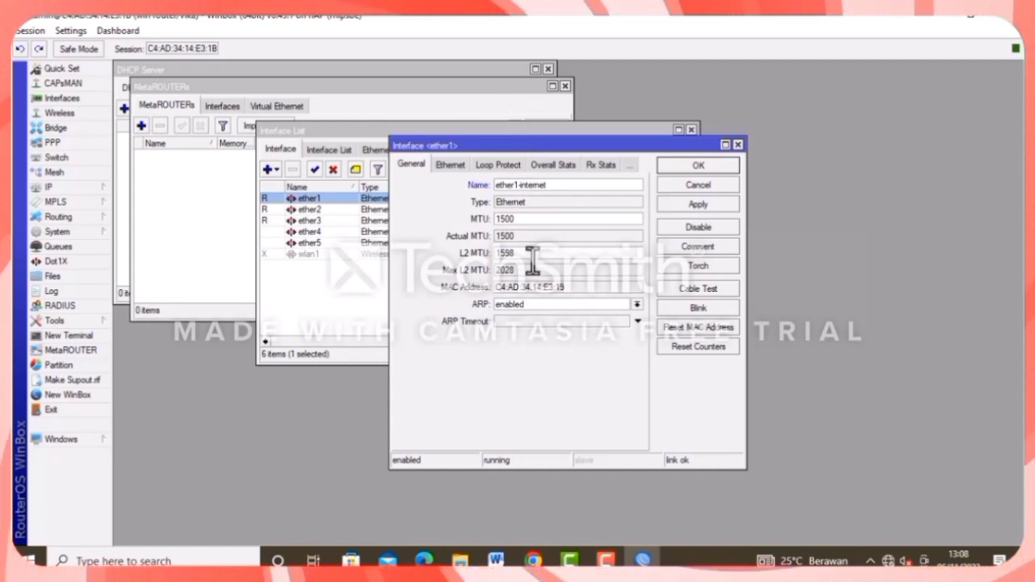
key("Return")
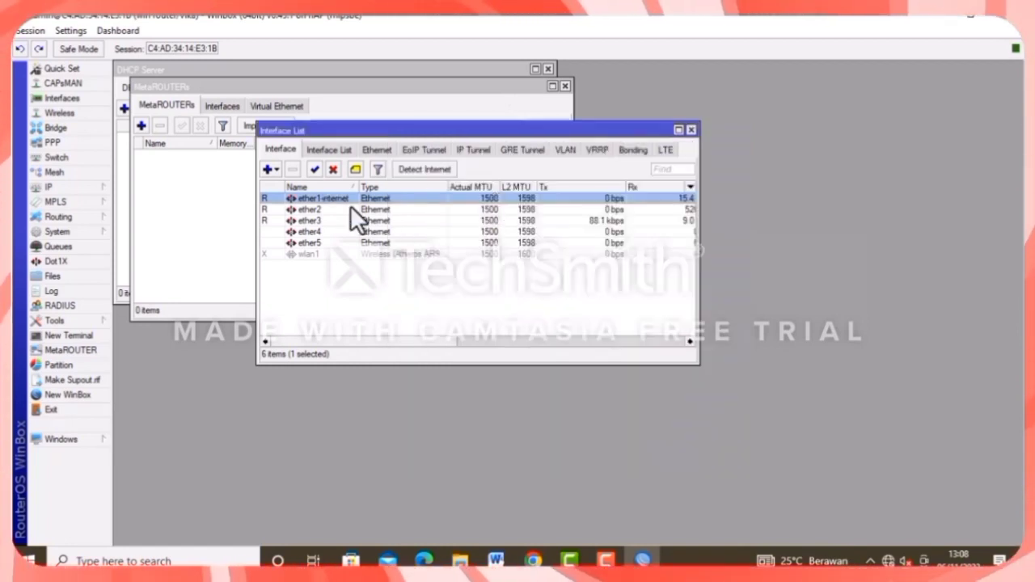
Open wlan1 and append '-hutspor' to its name.
double_click(321, 252)
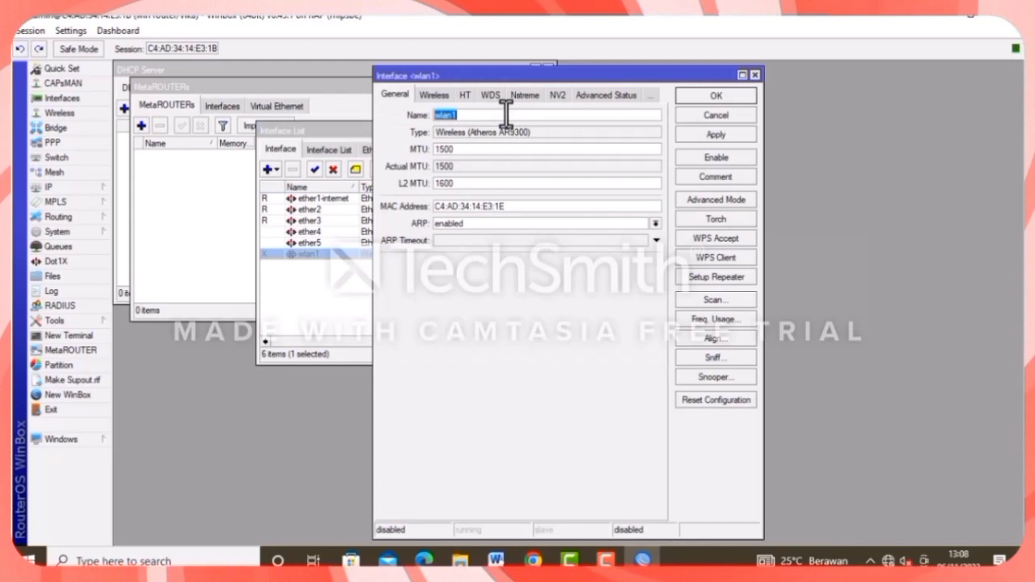
left_click(467, 115)
type("-")
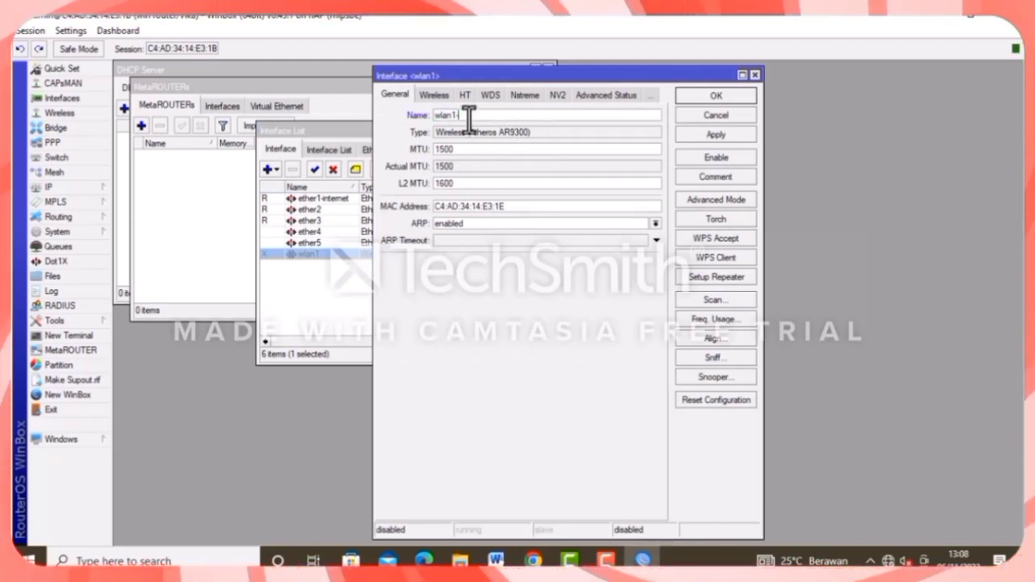
type("hu")
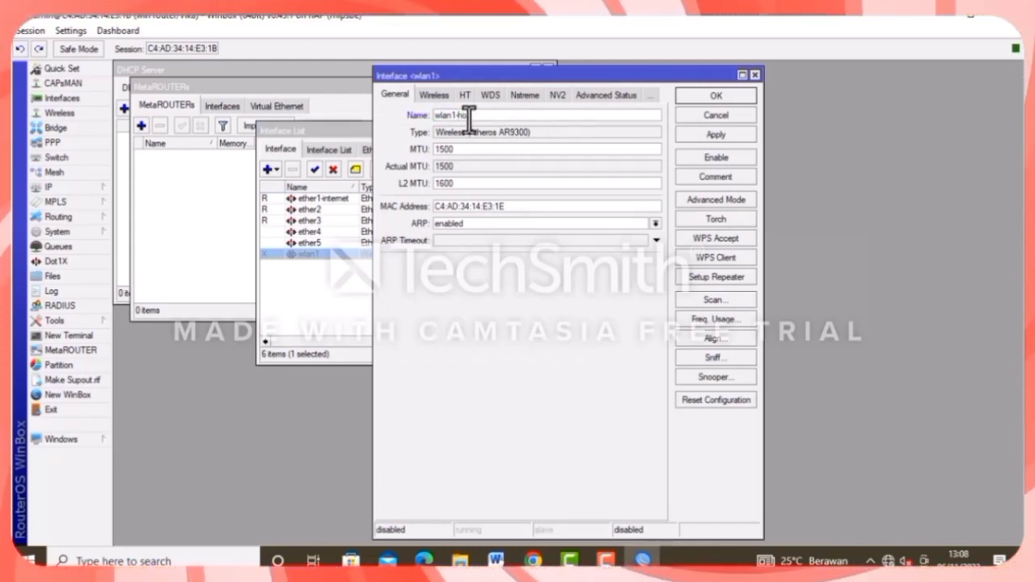
type("tspor")
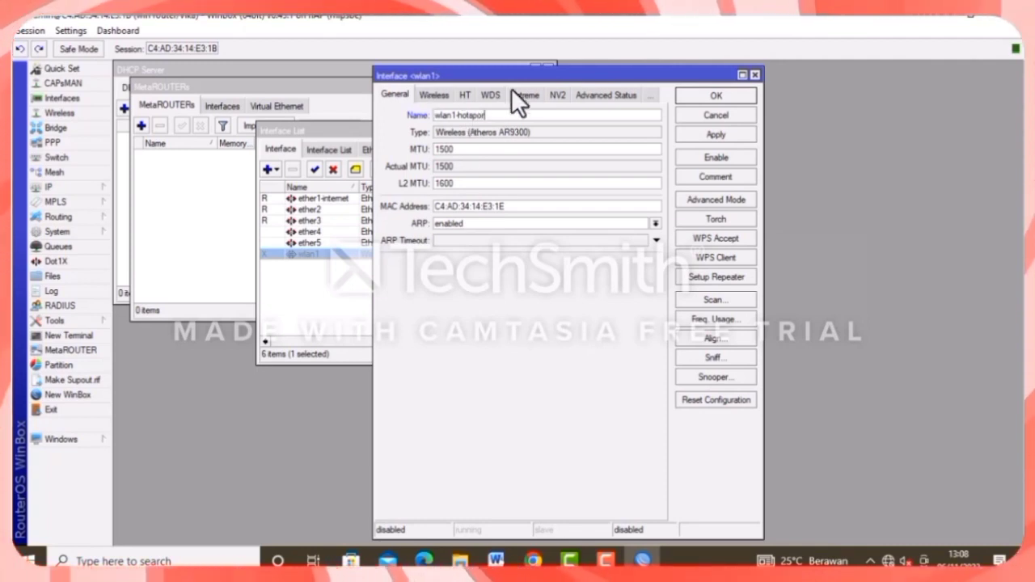
Set wlan1 to ap bridge mode, 20/40MHz Ce channel width and 2GHz-B/G/N band.
left_click(447, 97)
left_click(488, 116)
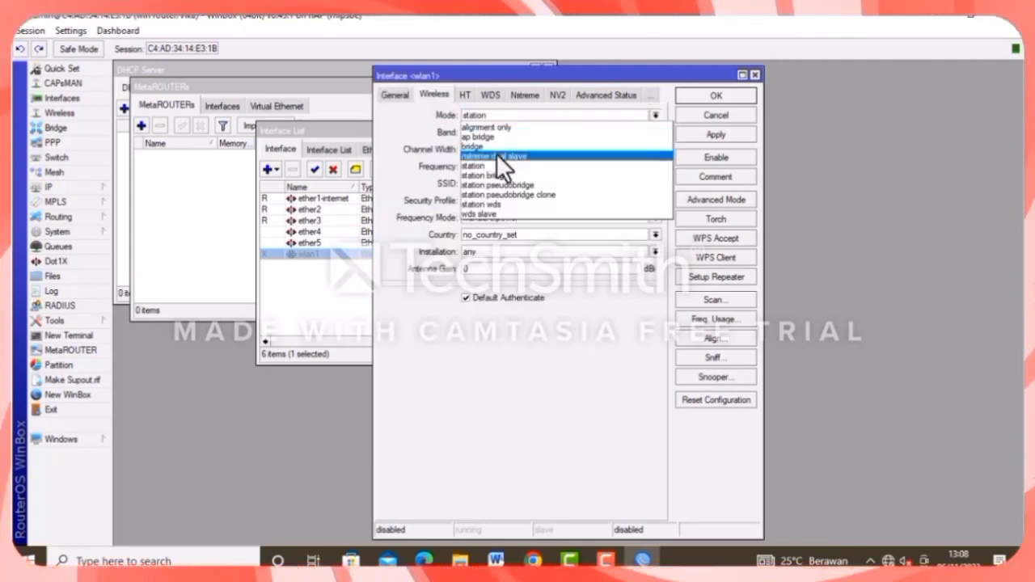
left_click(499, 129)
left_click(495, 149)
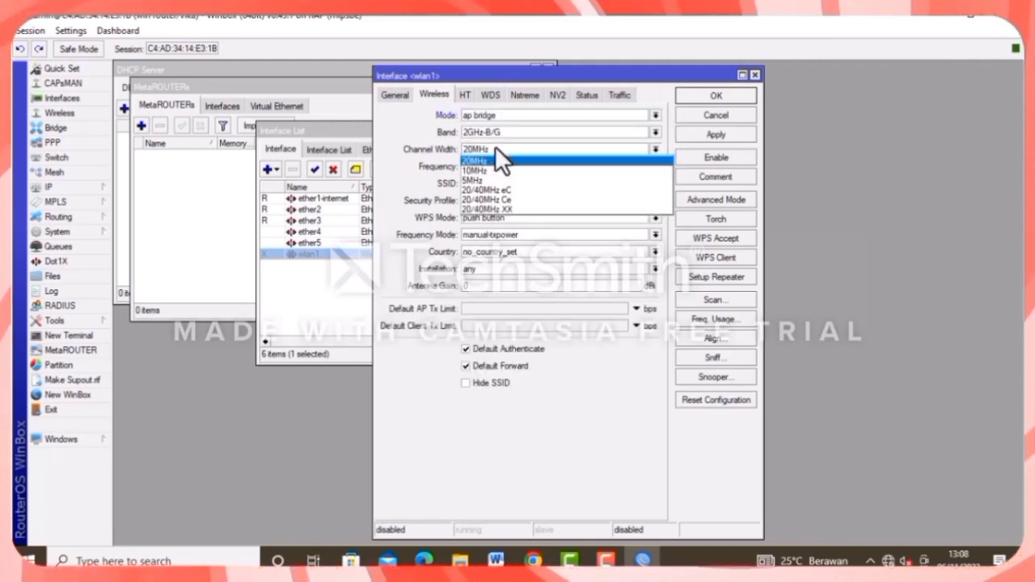
left_click(496, 199)
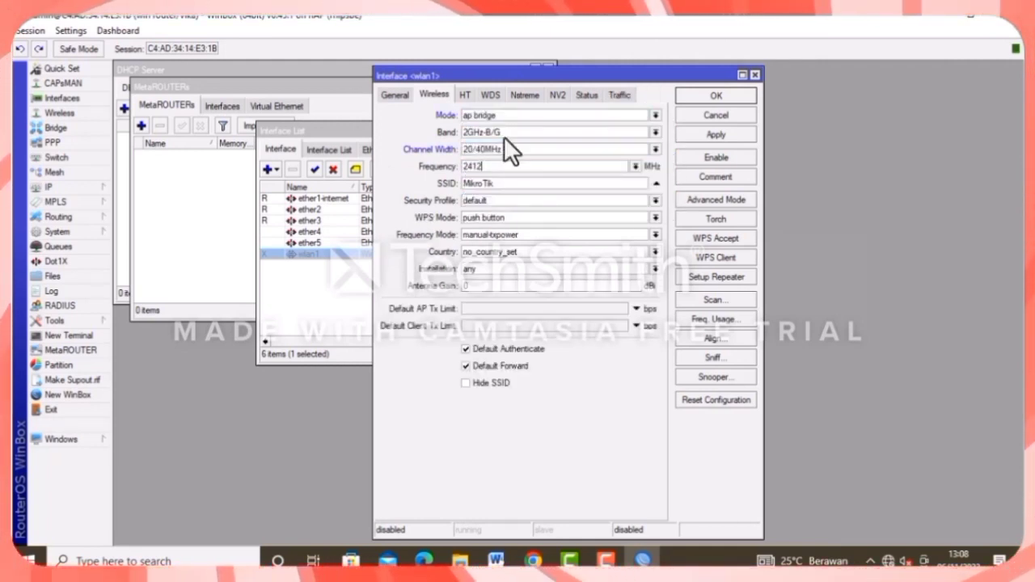
left_click(503, 134)
left_click(500, 184)
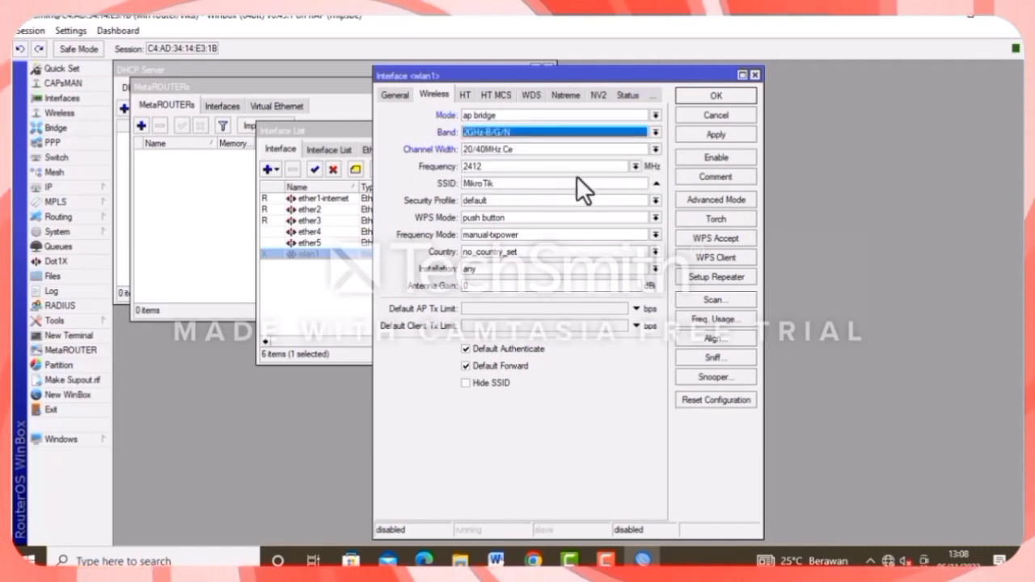
Change the SSID to 'vika' and enable wlan1.
left_click(579, 182)
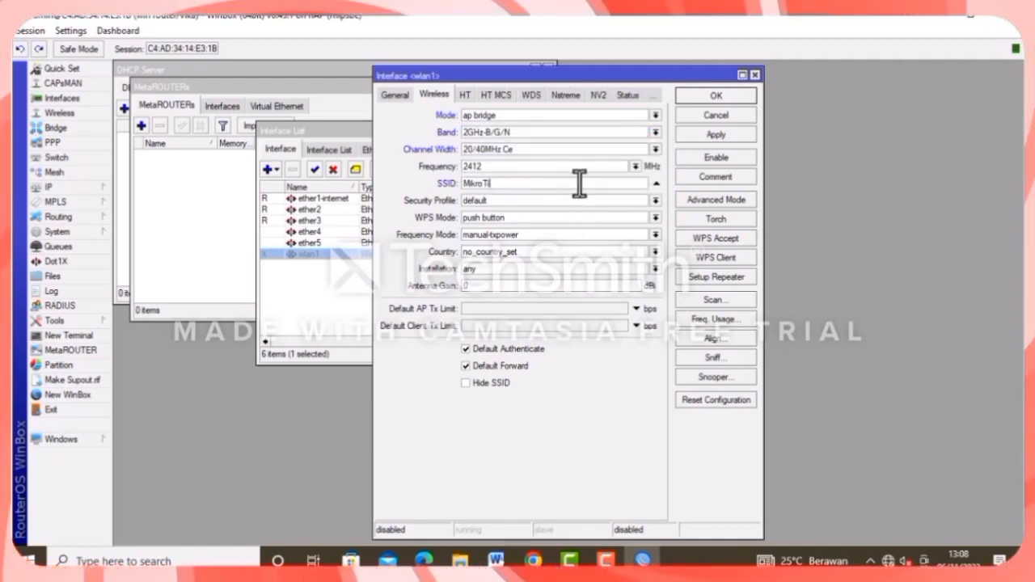
key("BackSpace")
key("BackSpace")
key("BackSpace")
key("BackSpace")
key("BackSpace")
key("BackSpace")
key("BackSpace")
key("BackSpace")
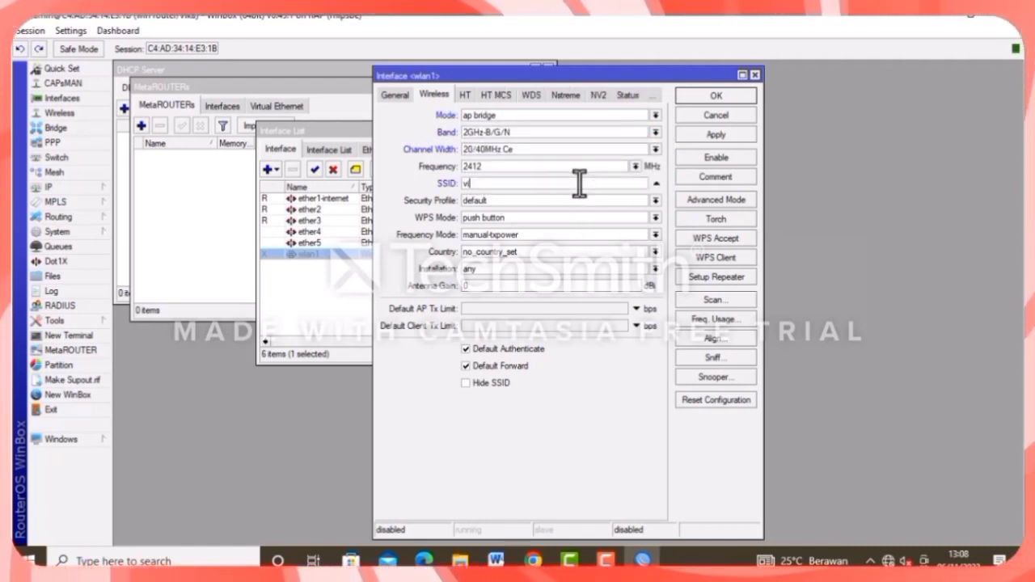
type("vika")
key("Return")
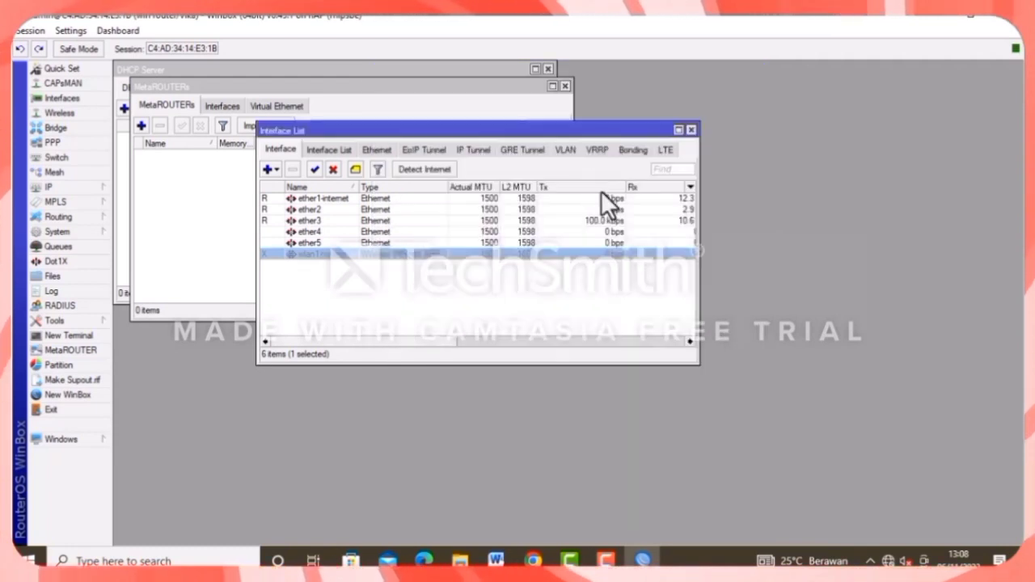
left_click(316, 168)
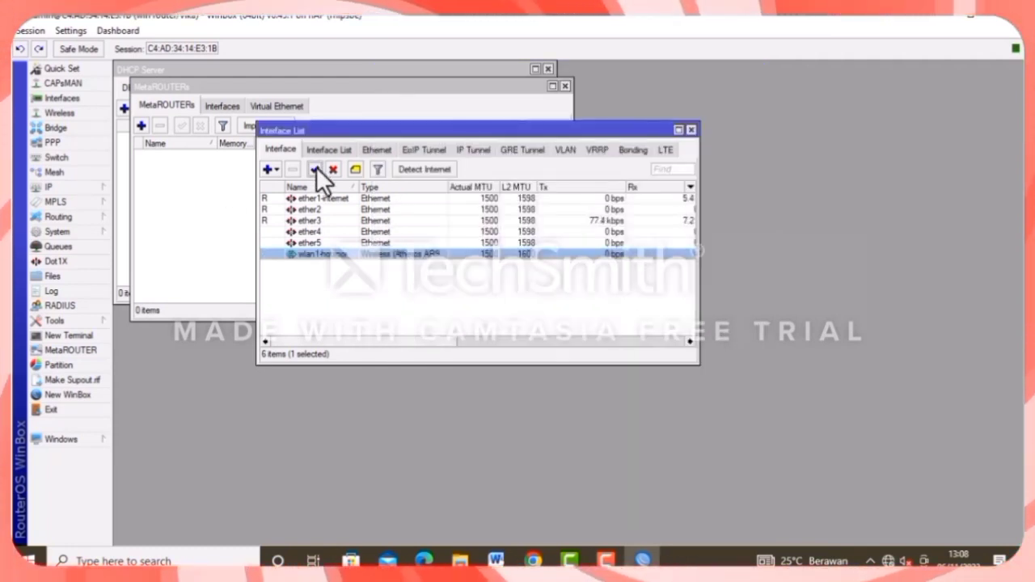
Add VLAN vlan1-siswa with VLAN ID 10 on ether2.
left_click(567, 150)
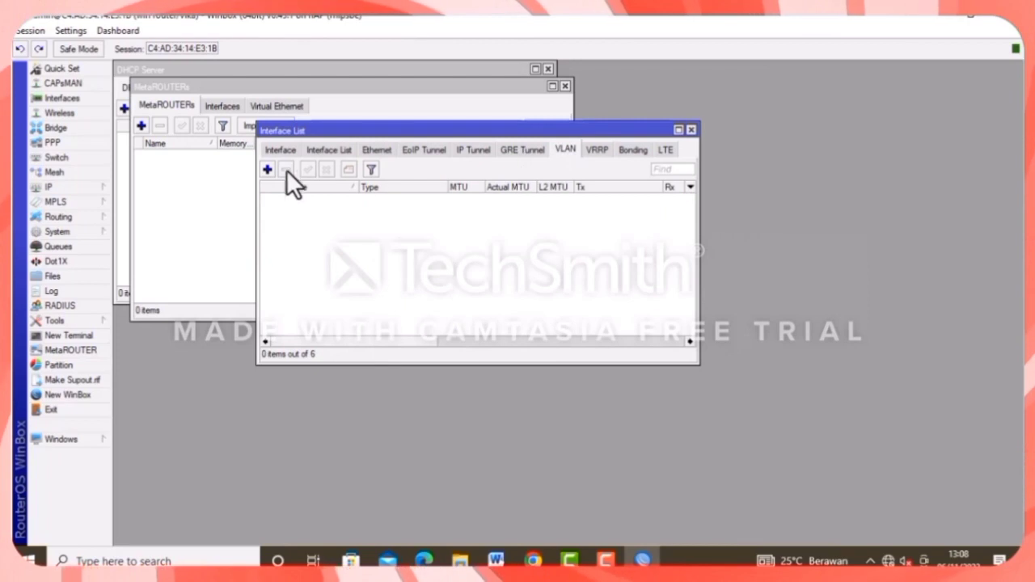
left_click(267, 169)
left_click(485, 183)
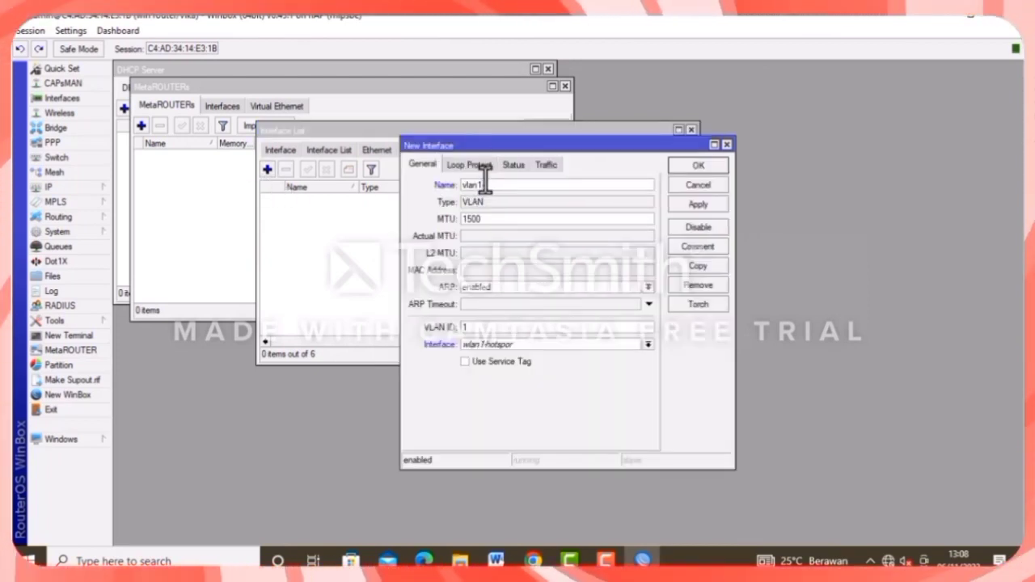
type("-ho")
type("a")
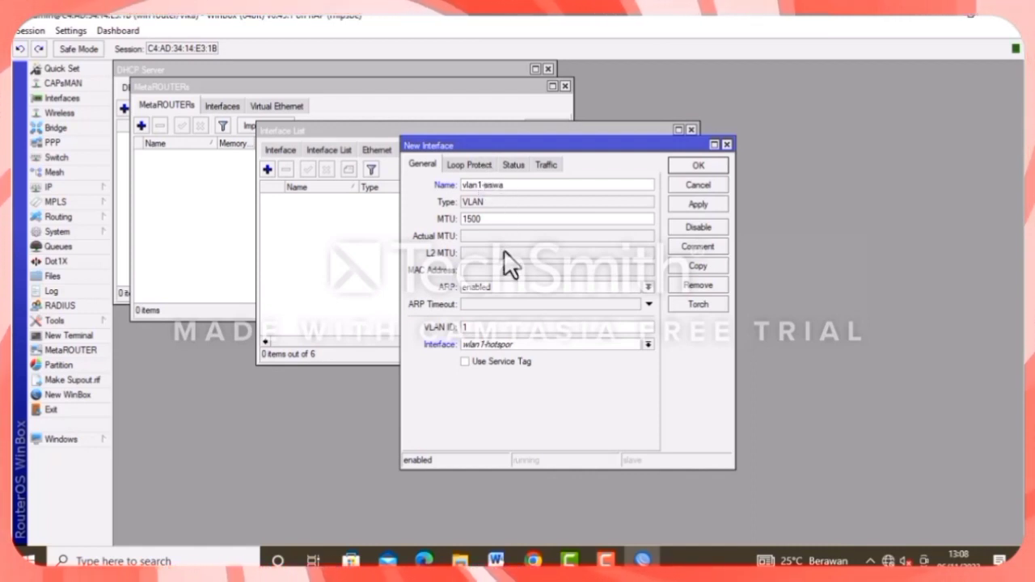
left_click(466, 328)
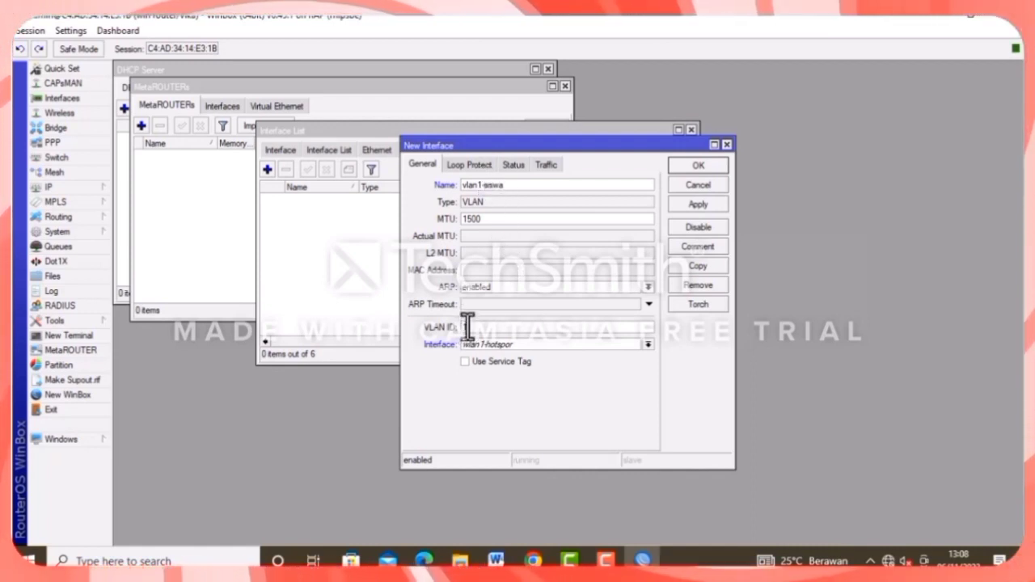
type("10")
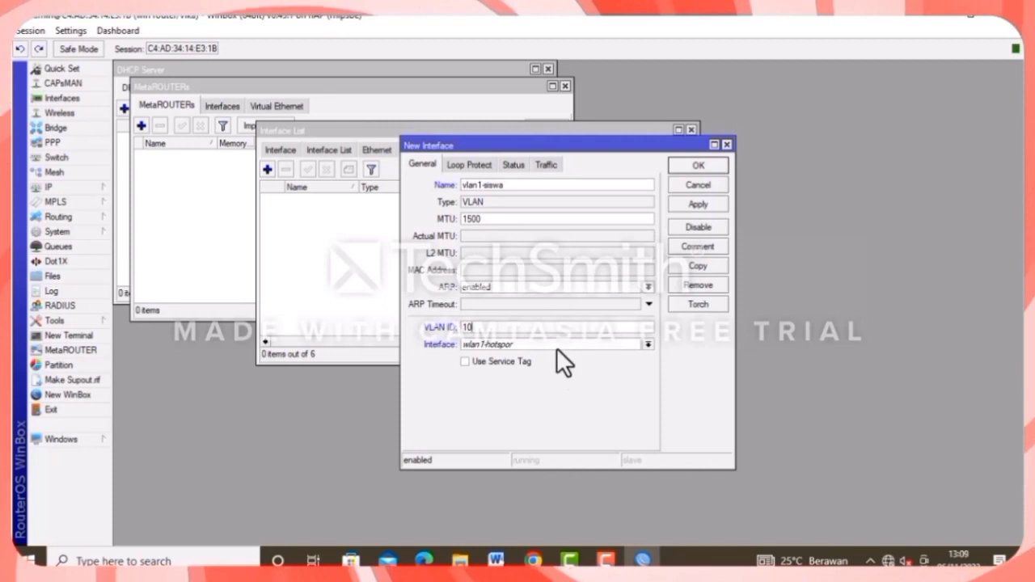
left_click(556, 348)
left_click(527, 368)
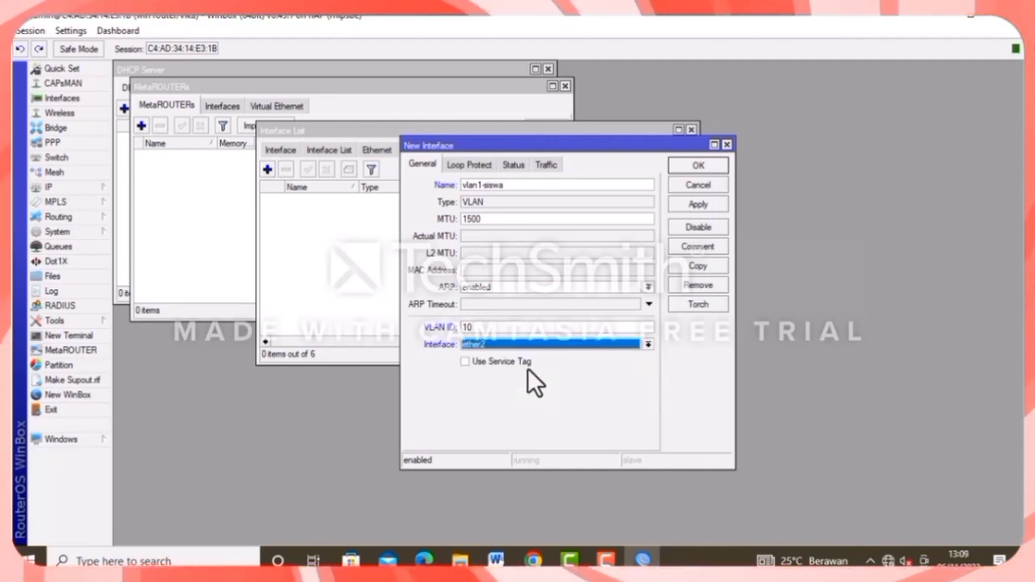
key("Return")
Add VLAN vlan2-guru with VLAN ID 20 on ether2.
left_click(267, 169)
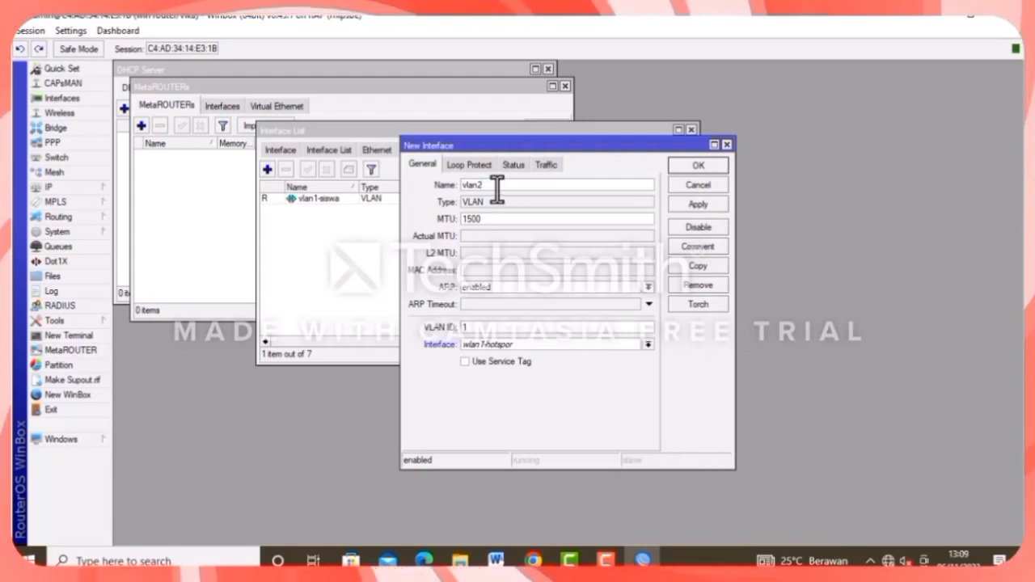
type("-")
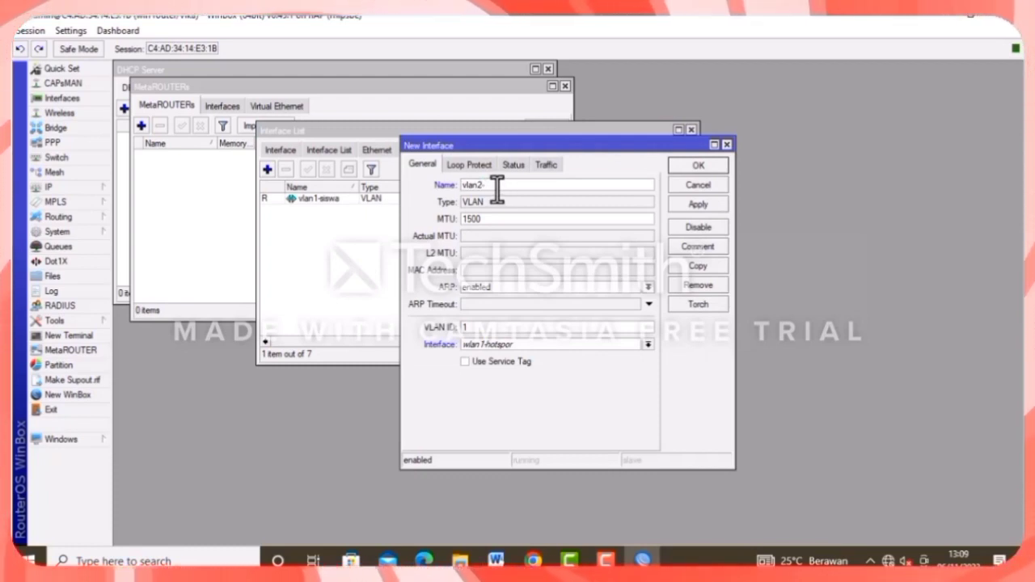
type("guru")
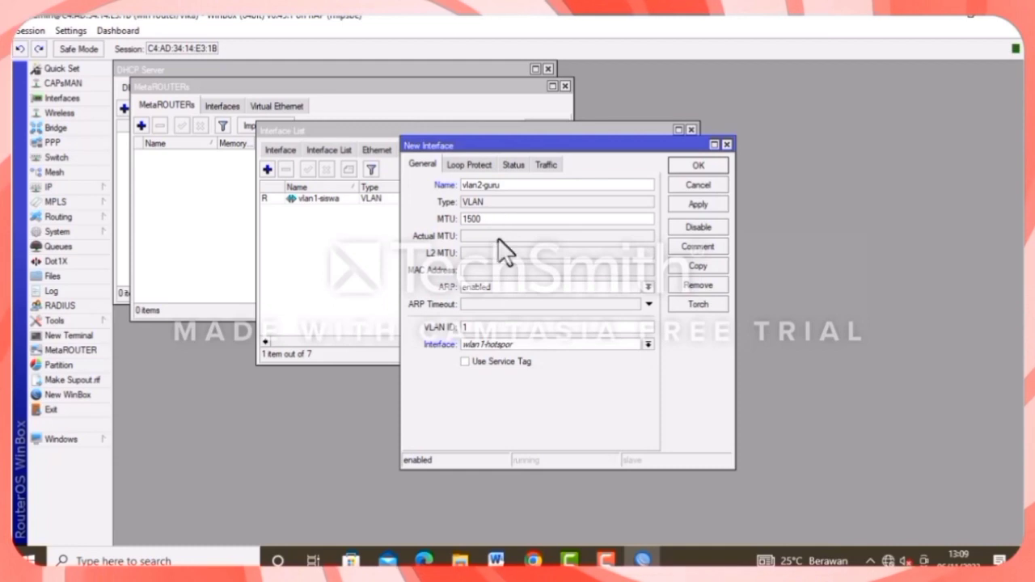
double_click(471, 328)
type("2")
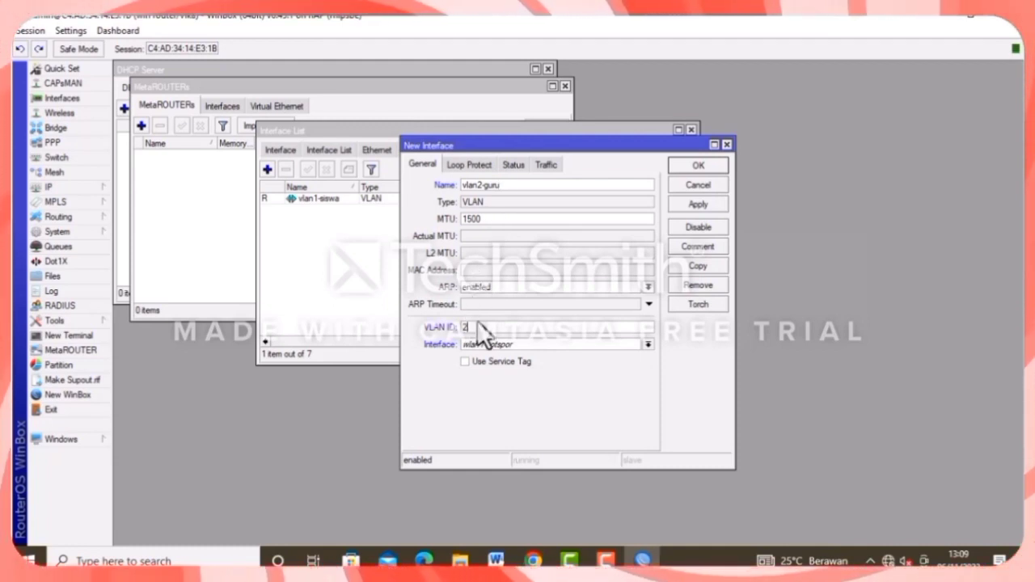
type("0")
left_click(495, 343)
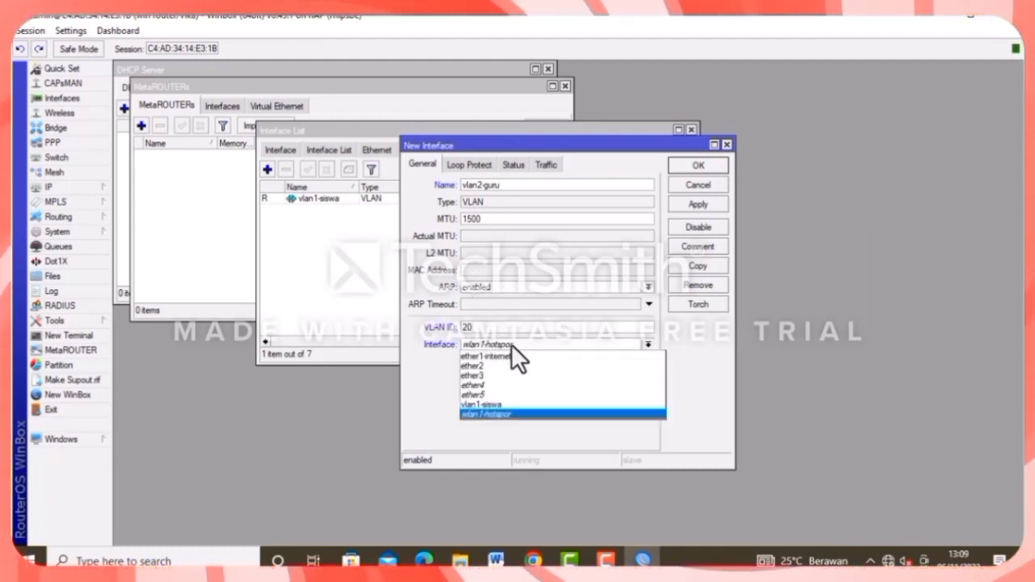
left_click(502, 367)
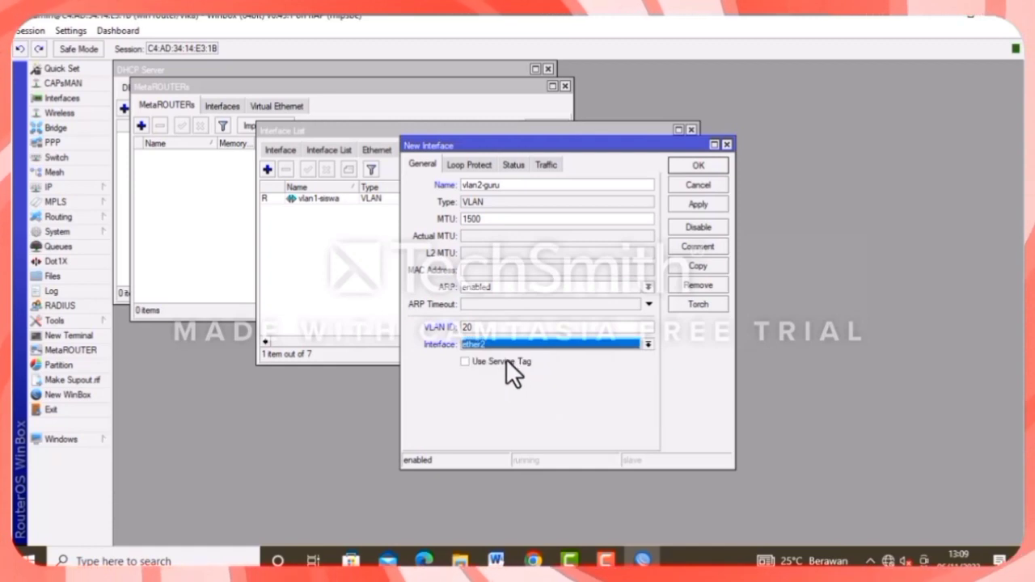
left_click(698, 165)
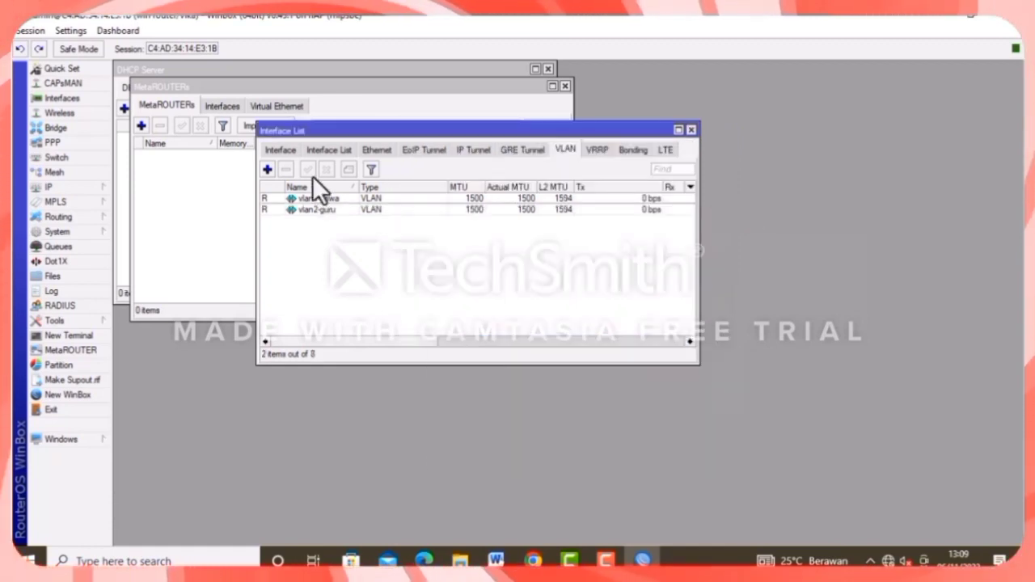
left_click(281, 149)
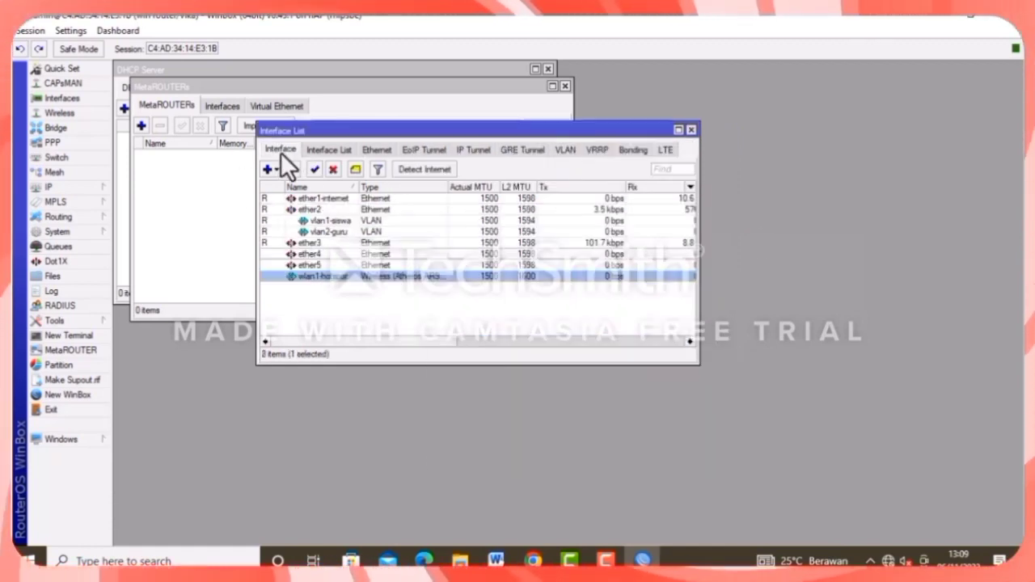
left_click(81, 187)
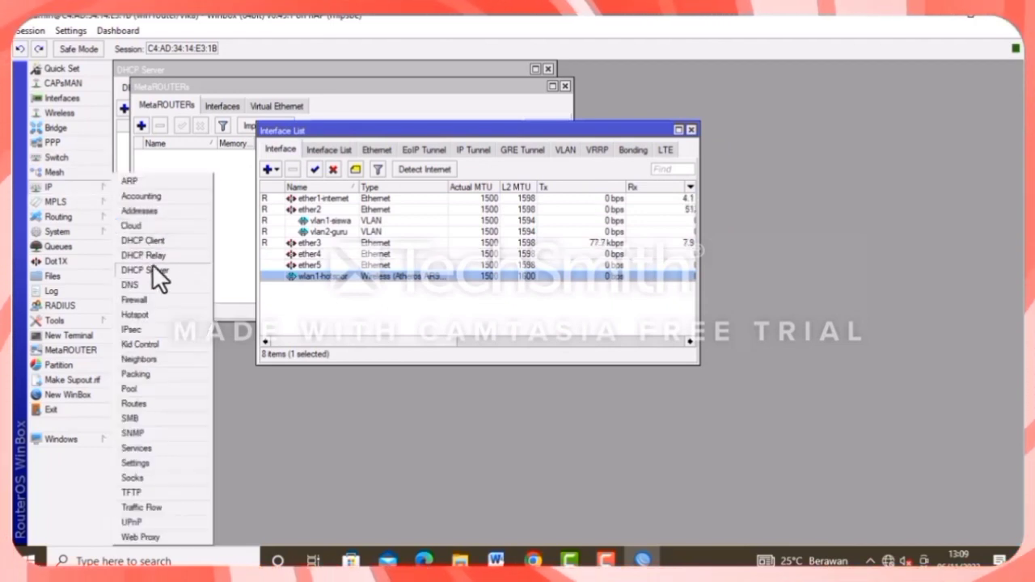
Add a DHCP client on ether1-internet and close the DHCP Client list.
left_click(156, 242)
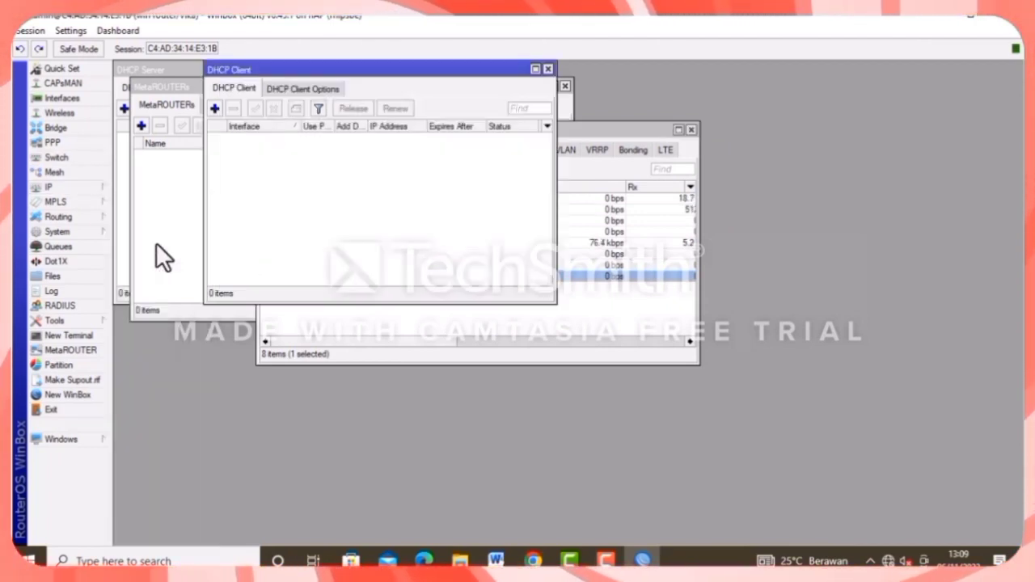
left_click(214, 108)
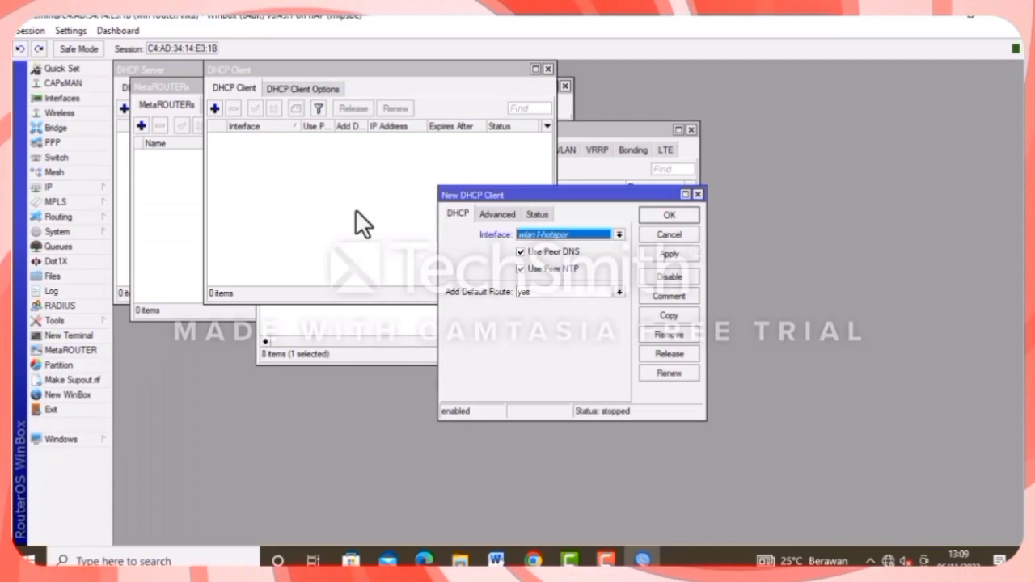
left_click(539, 237)
left_click(558, 265)
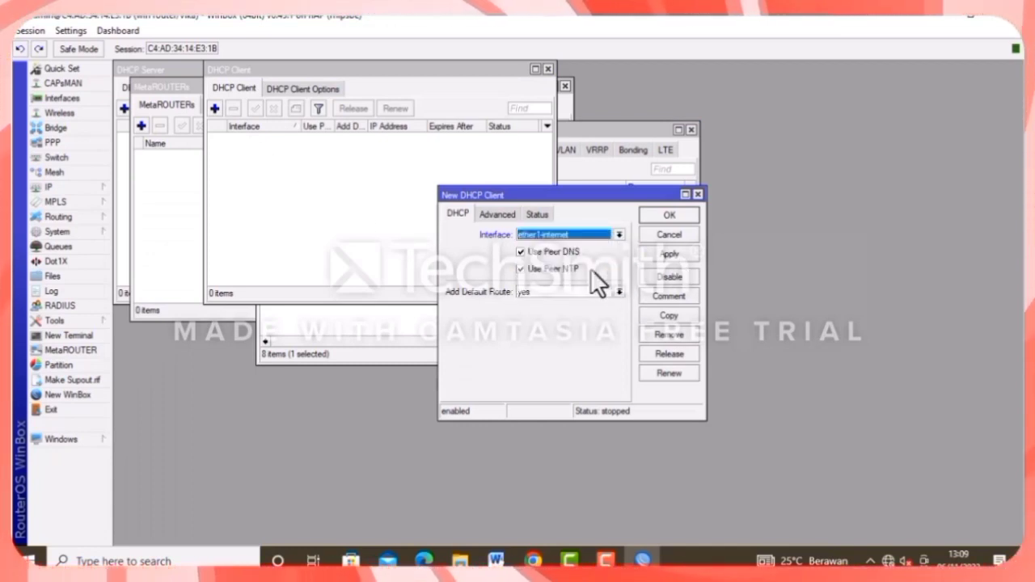
left_click(660, 253)
left_click(660, 212)
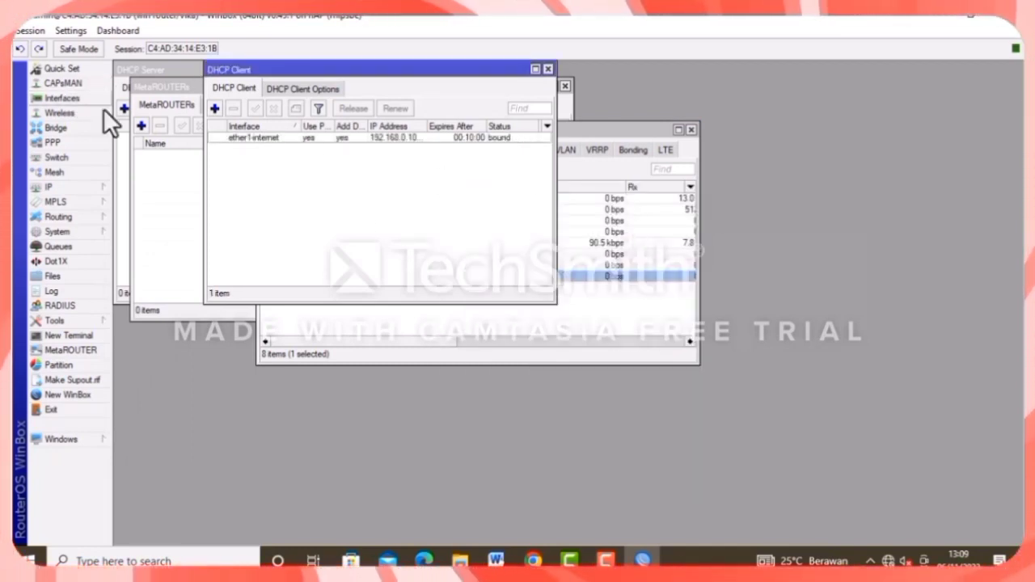
left_click(548, 70)
left_click(101, 183)
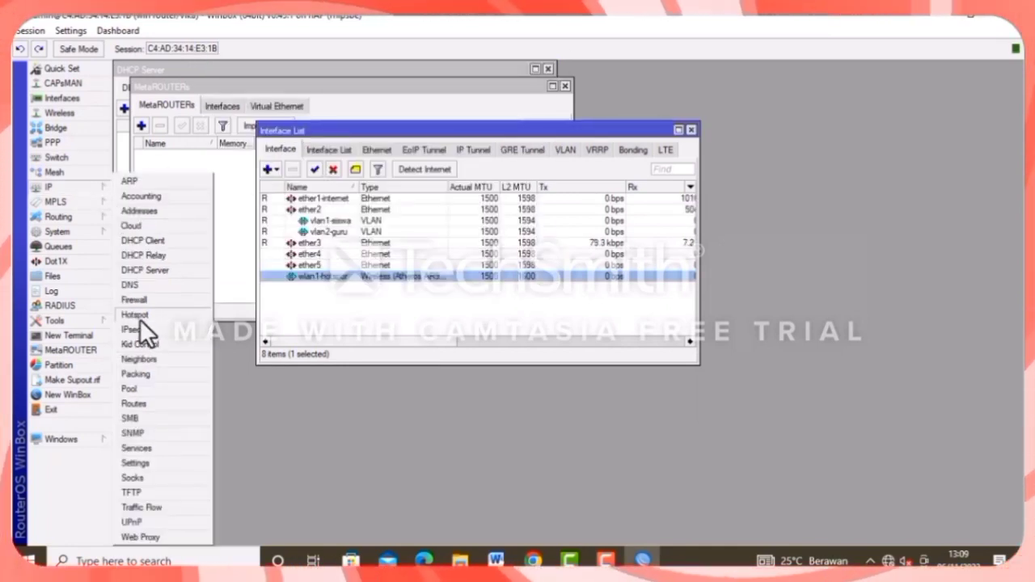
Set the DNS server to 8.8.8.8 with Allow Remote Requests enabled.
left_click(144, 286)
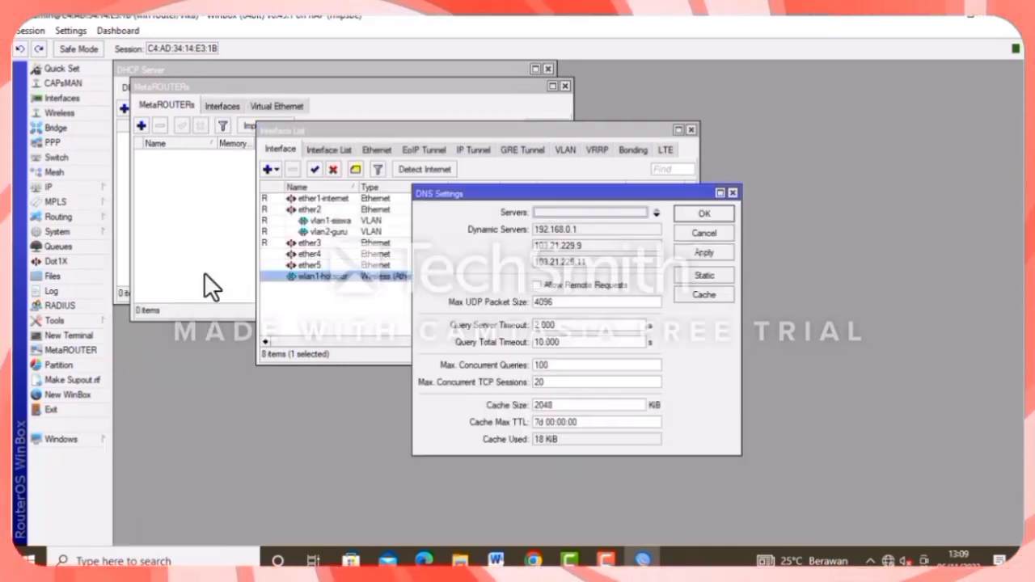
left_click(564, 212)
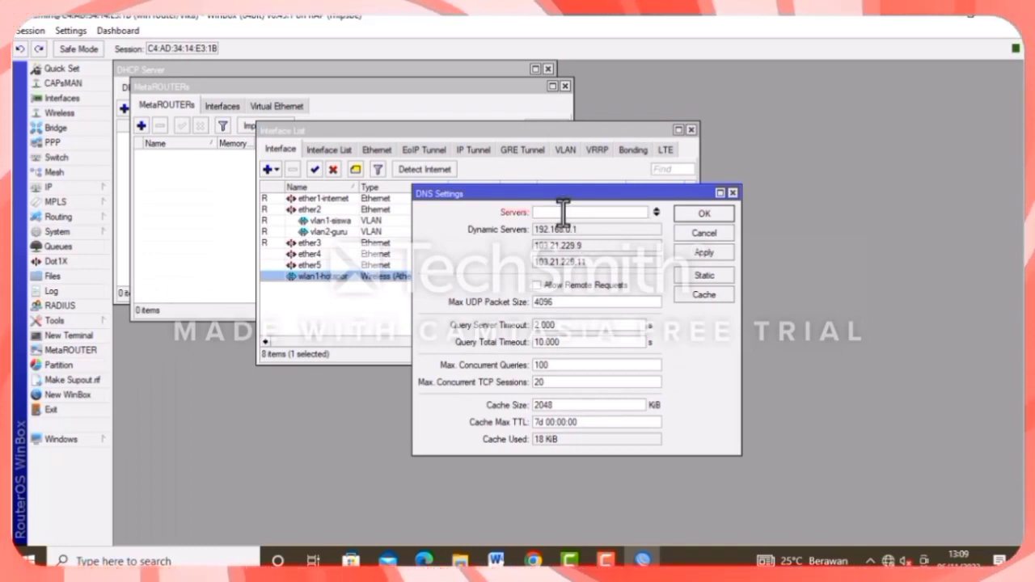
type("8.8.8")
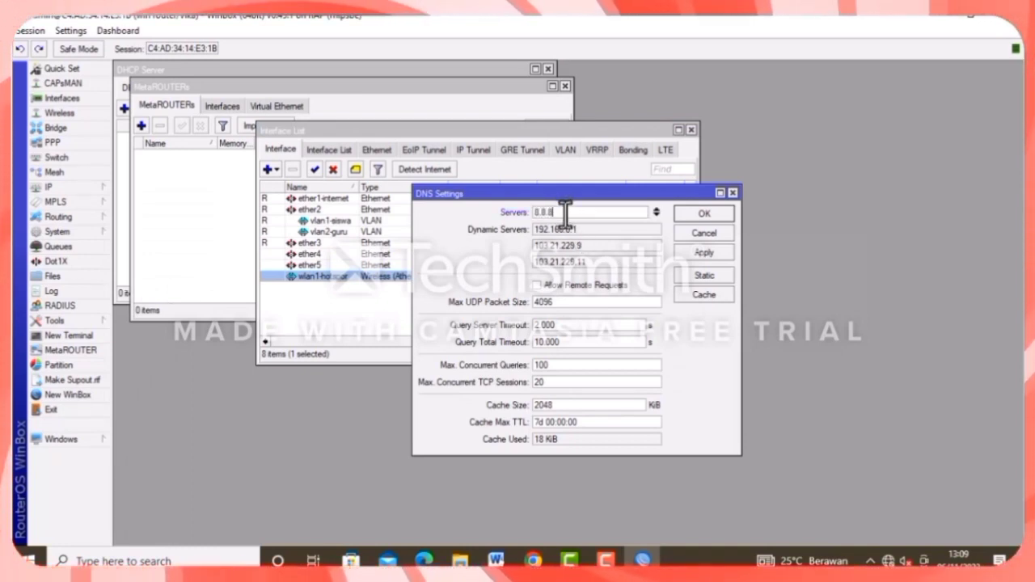
type(".8")
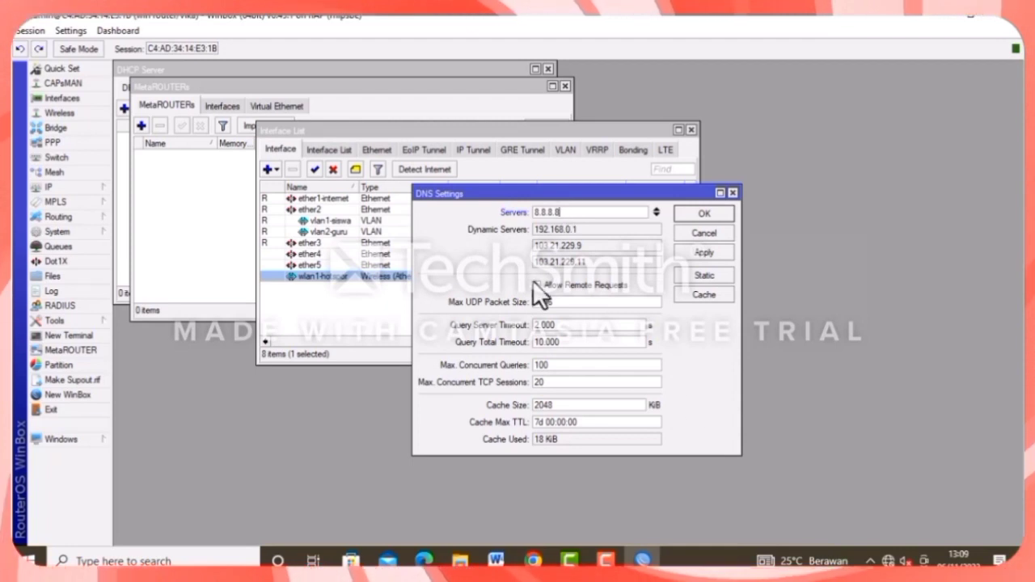
left_click(535, 283)
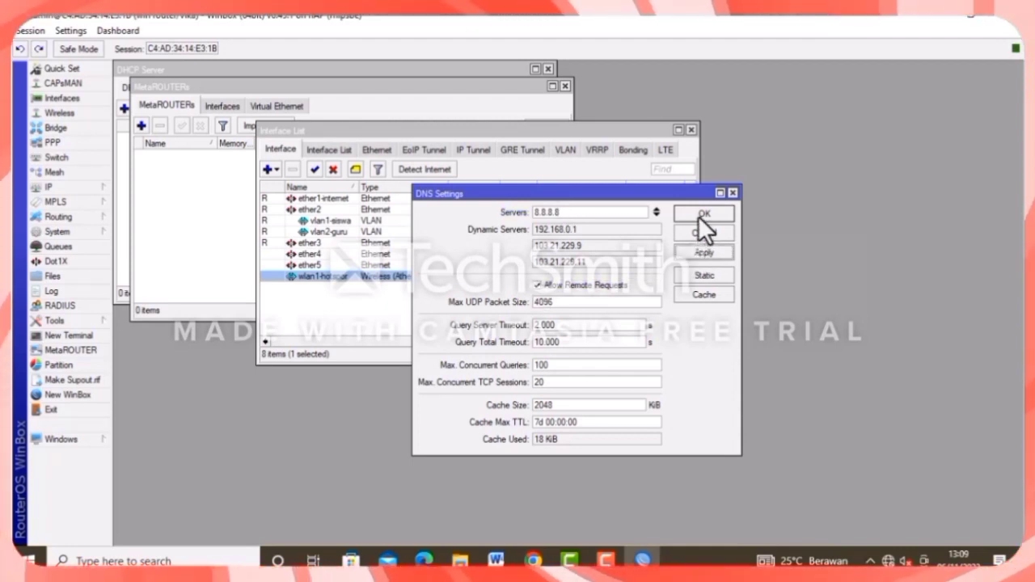
left_click(702, 215)
left_click(81, 336)
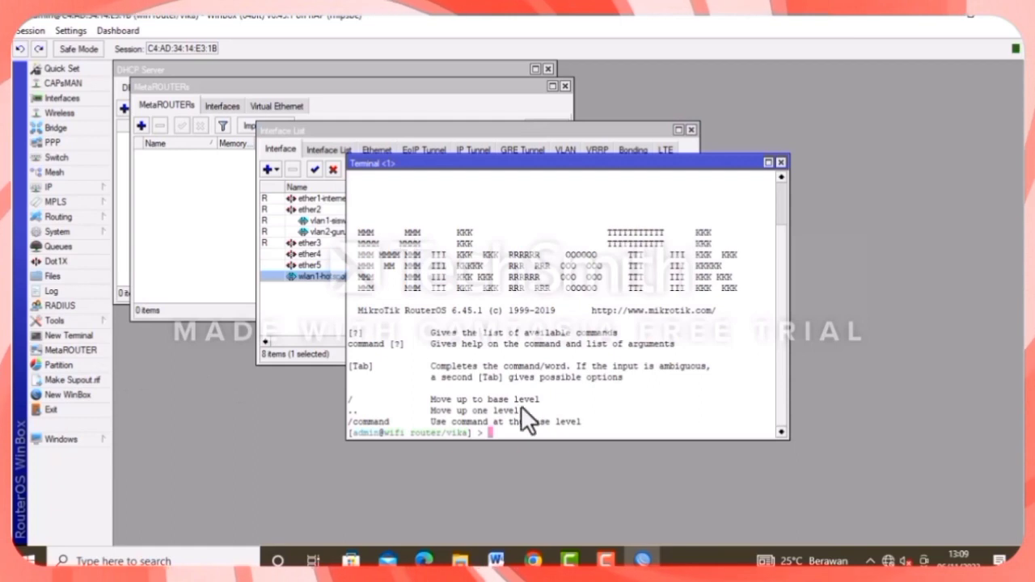
Ping 8.8.8.8 from the terminal to confirm replies, then close it.
type("ping ")
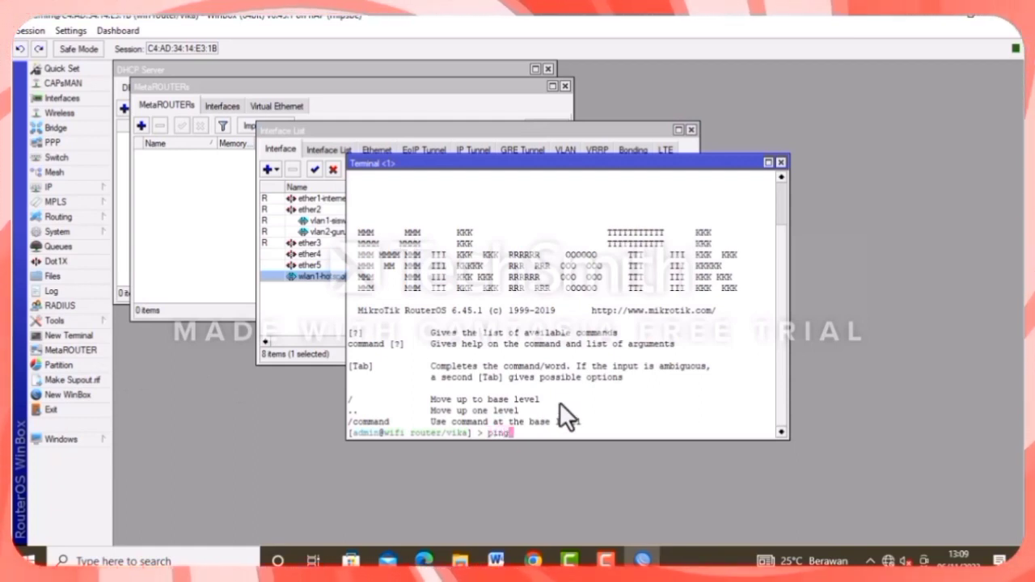
type("8.8.")
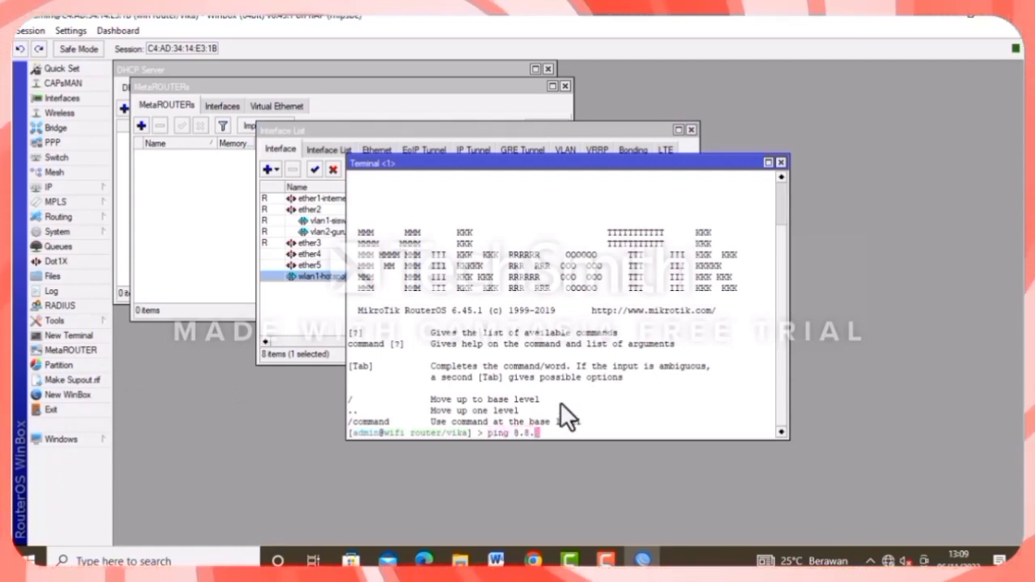
type("8.8")
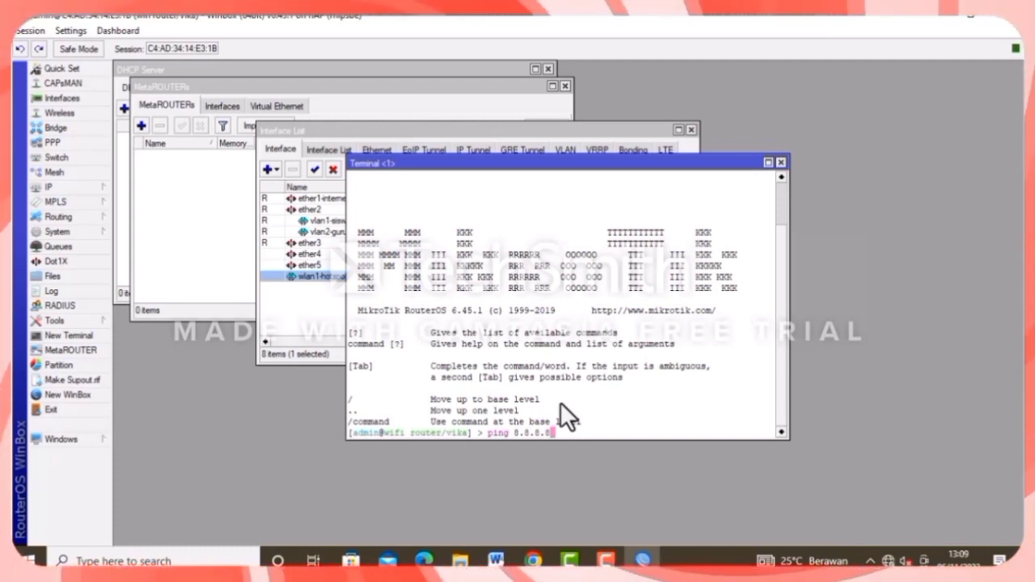
key("Return")
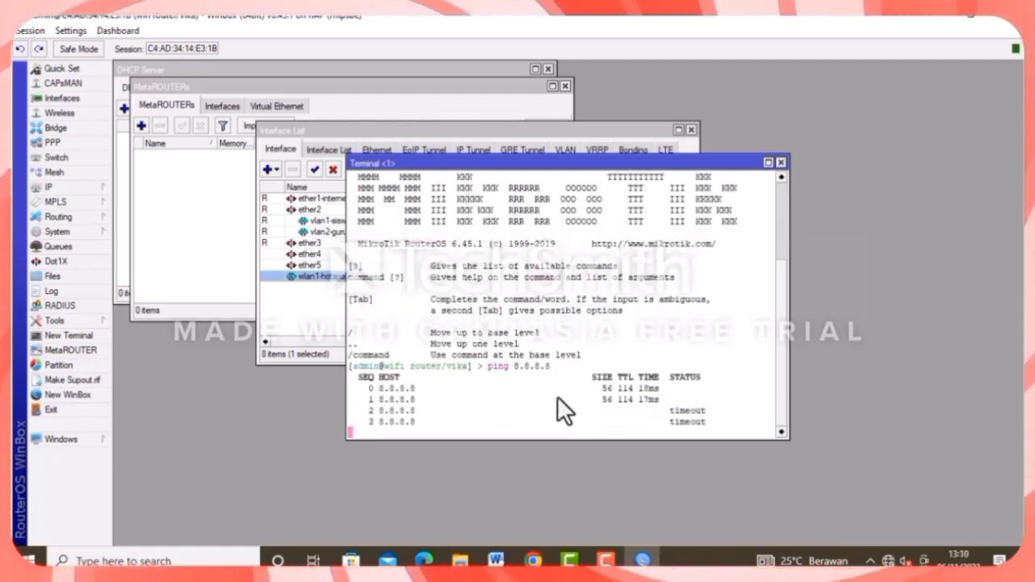
left_click(782, 163)
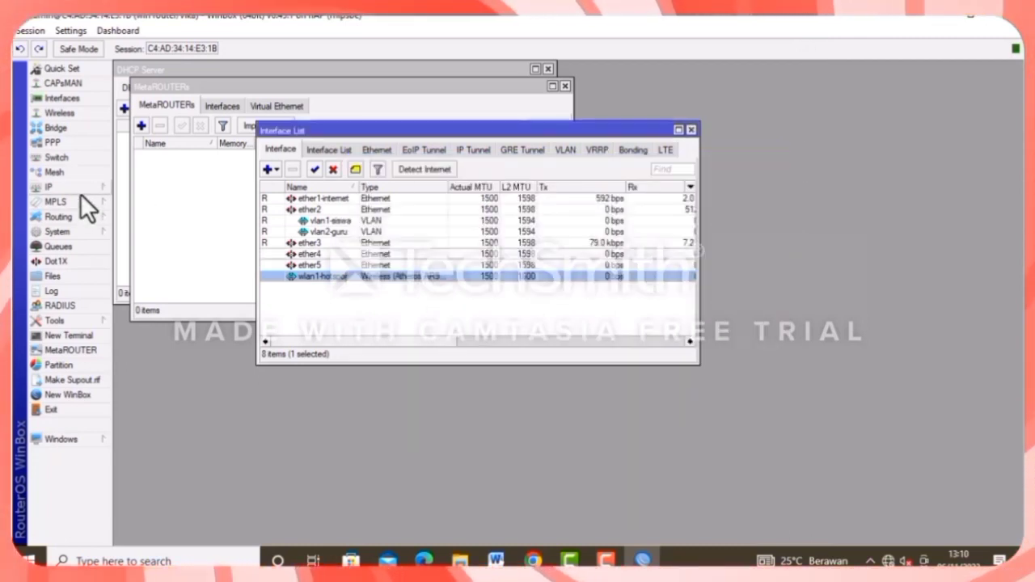
Add a new IP address assigned to vlan1-siswa.
left_click(80, 191)
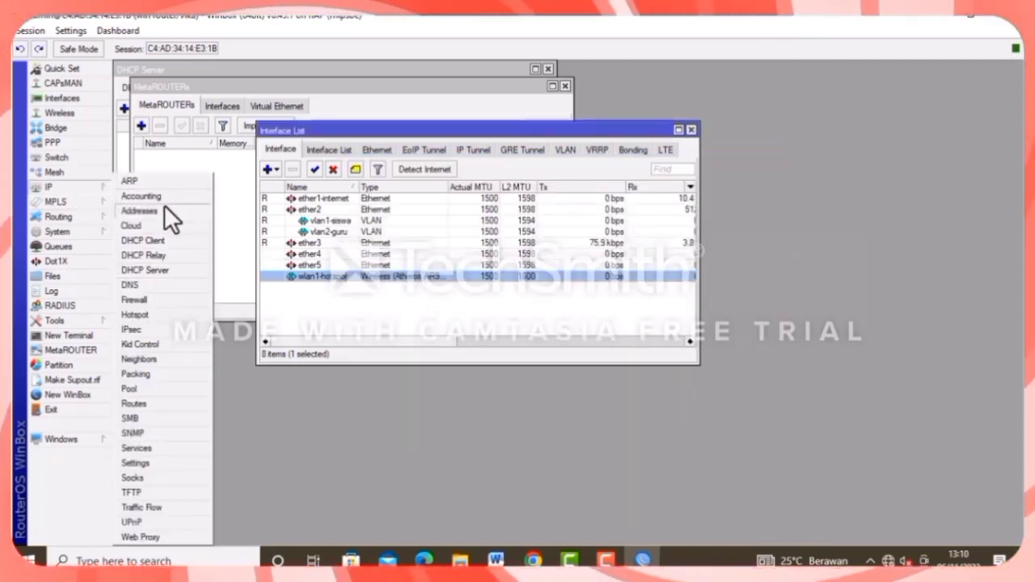
left_click(164, 207)
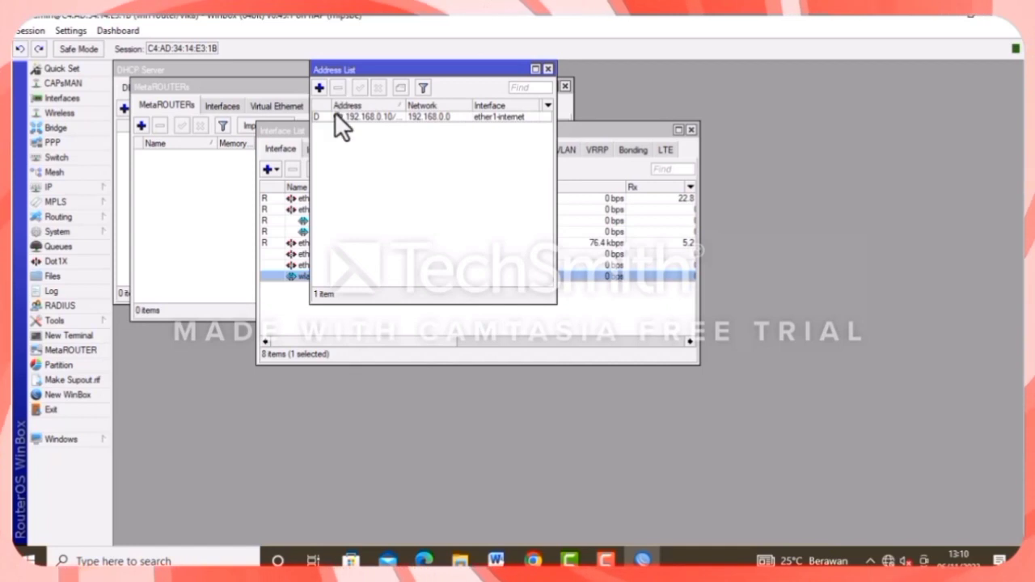
left_click(320, 87)
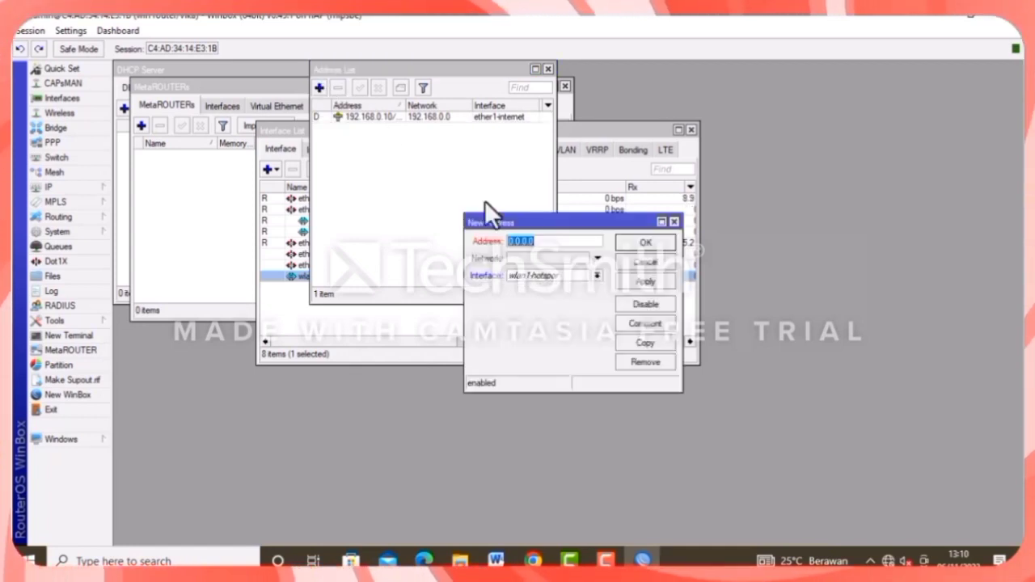
left_click(538, 242)
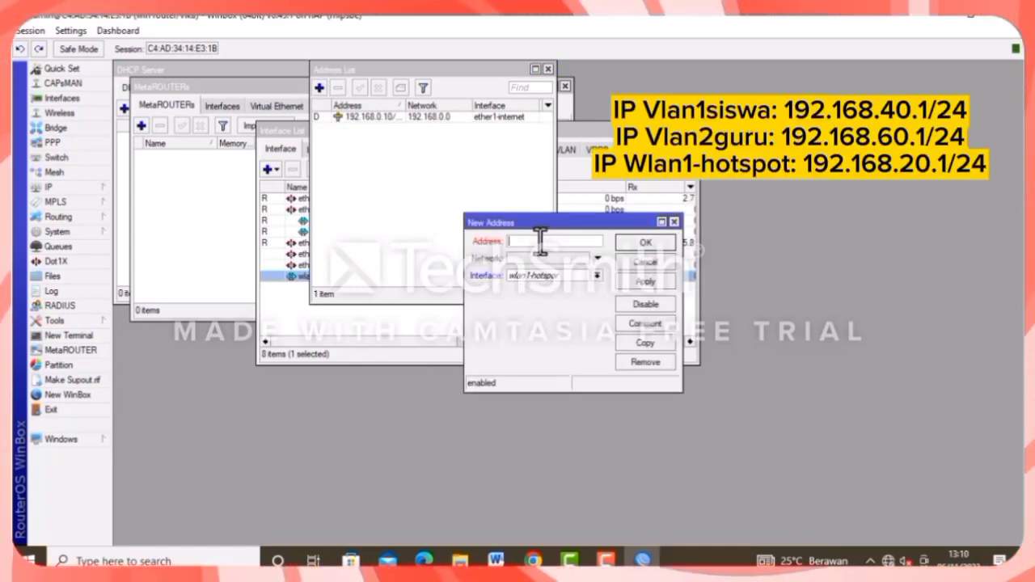
type("192")
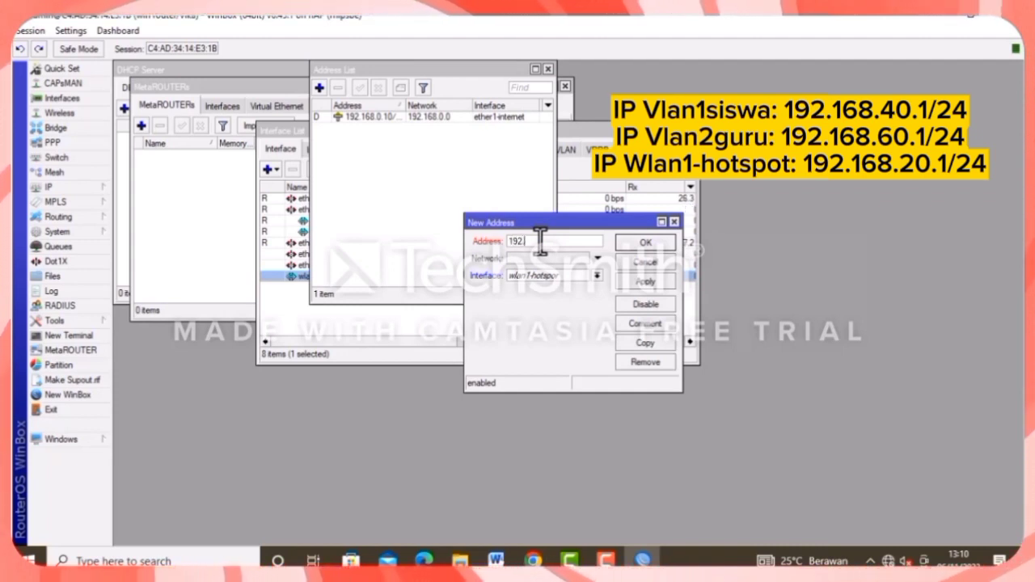
type(".168")
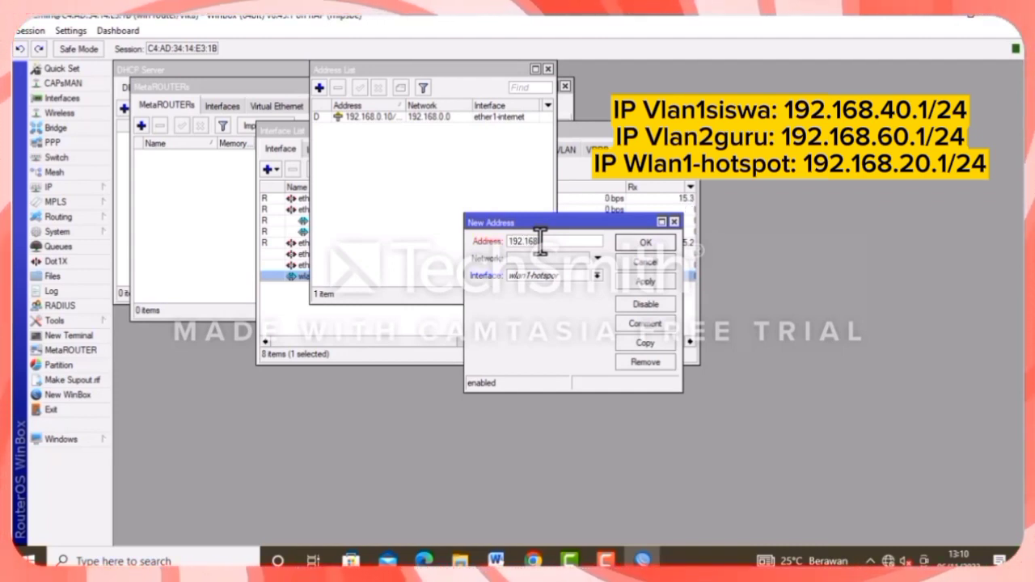
type(".20")
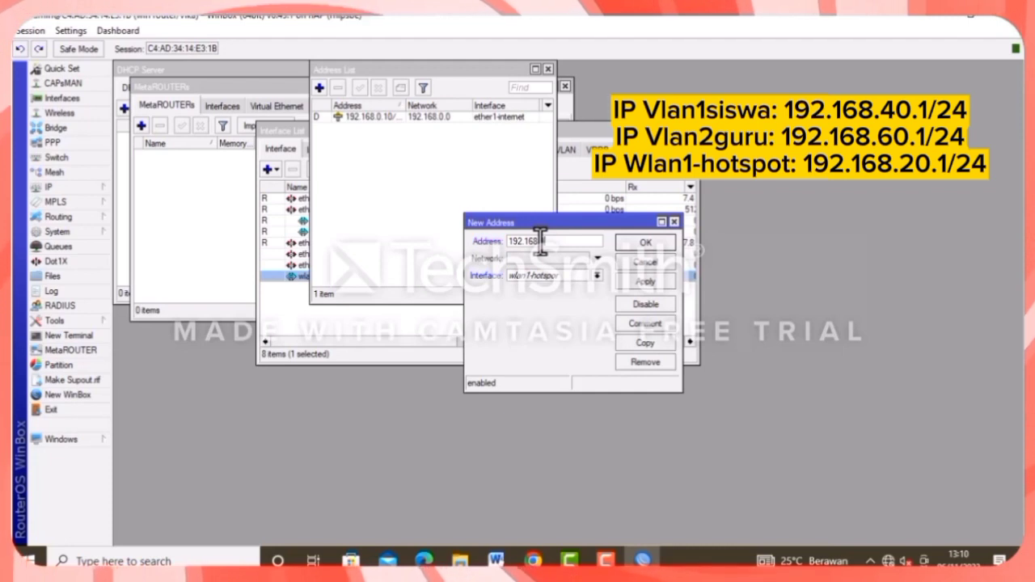
type(".1")
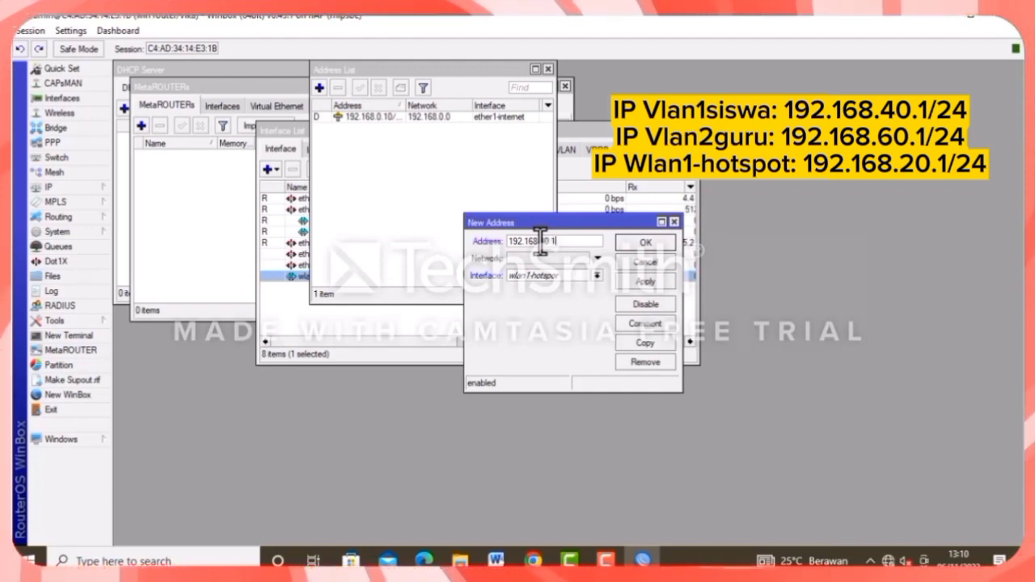
type("/24")
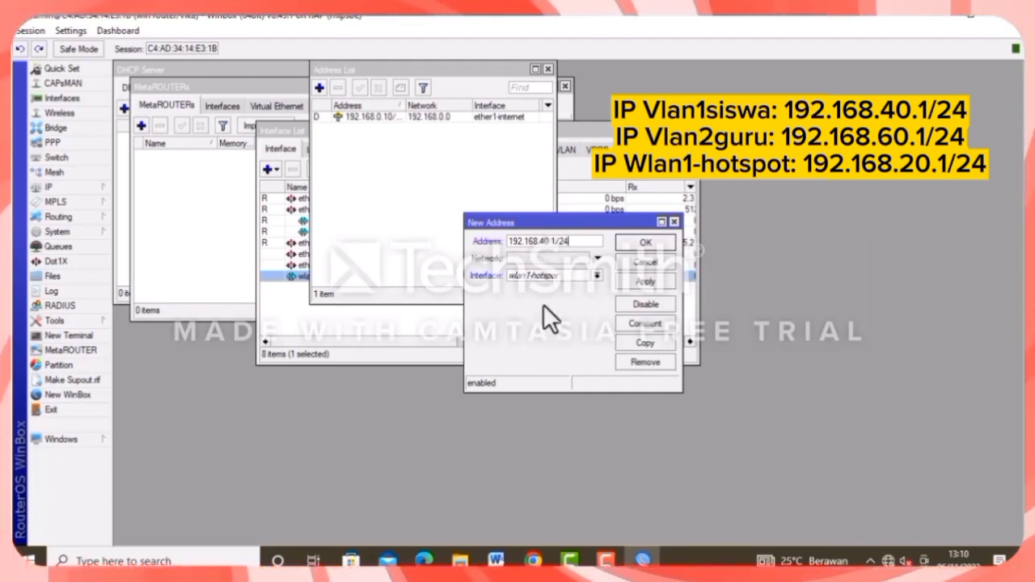
left_click(597, 275)
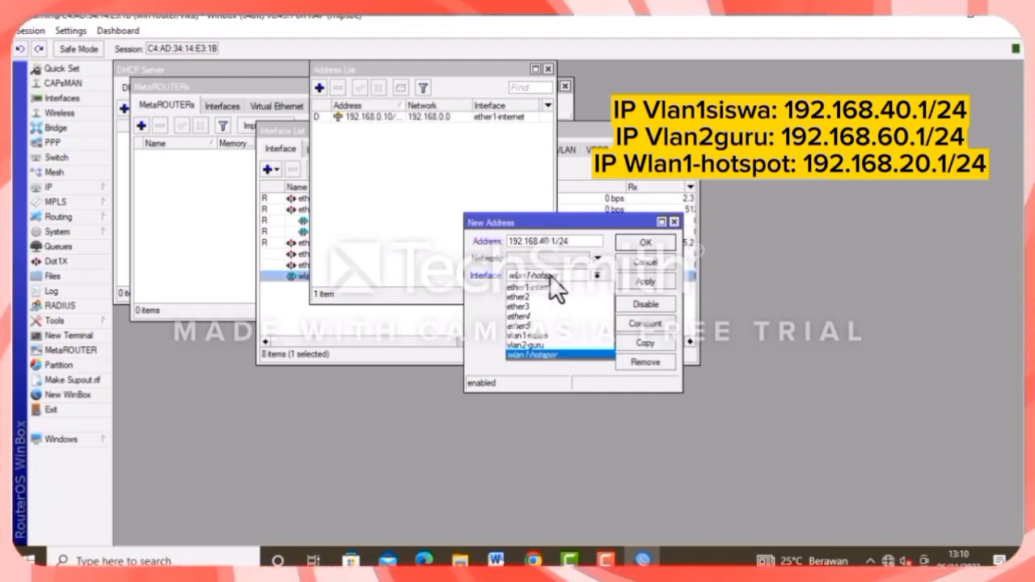
left_click(538, 334)
left_click(643, 244)
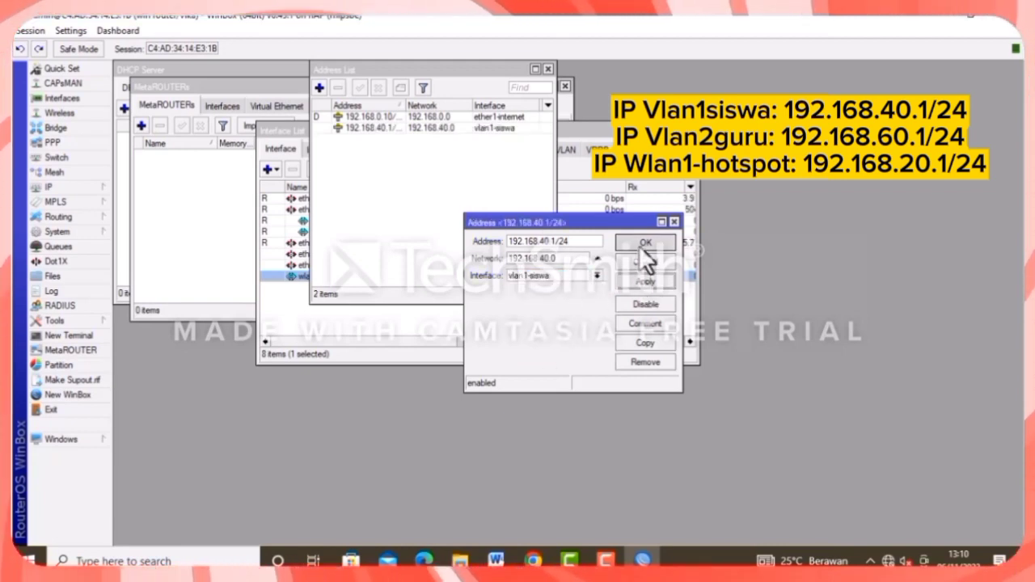
Add address 192.168.40.1/24 on vlan2-guru.
left_click(320, 87)
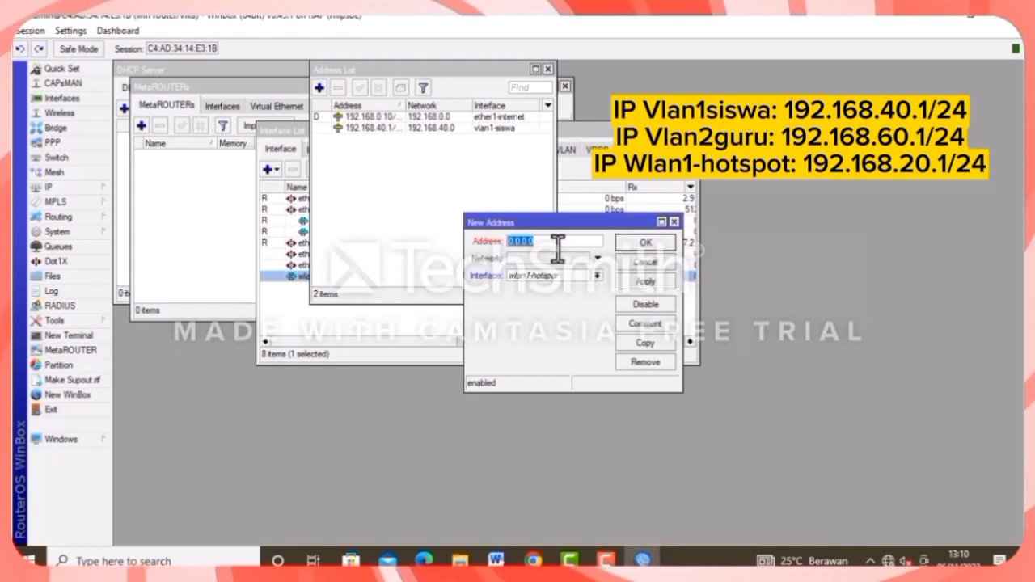
type("19")
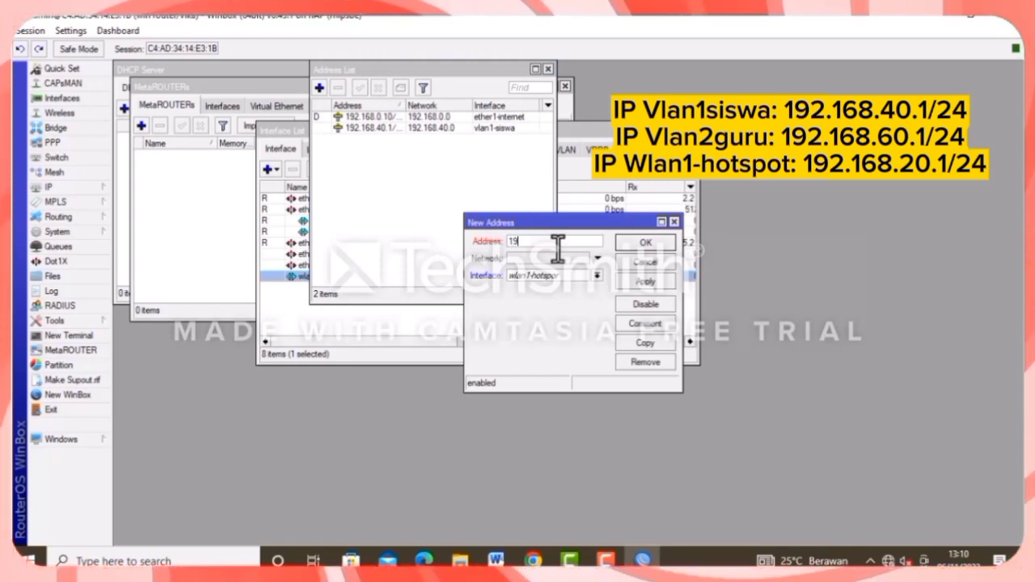
type("2.168")
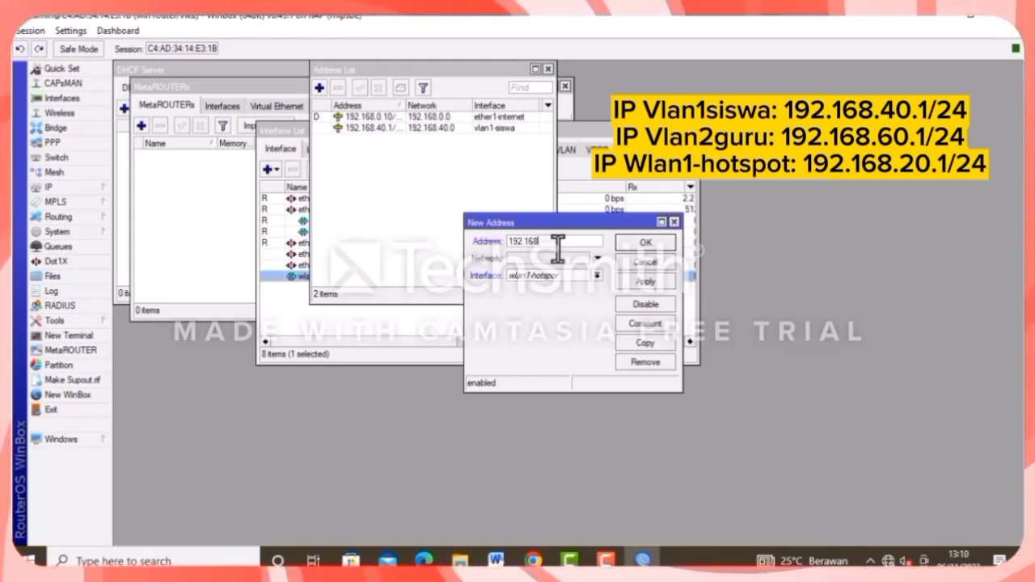
type(".")
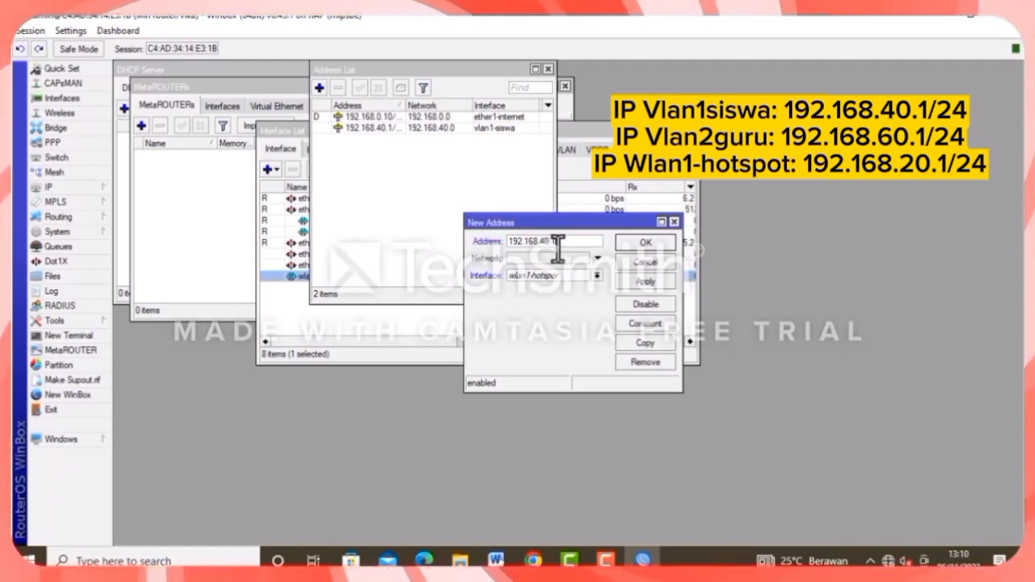
type("40.1/24")
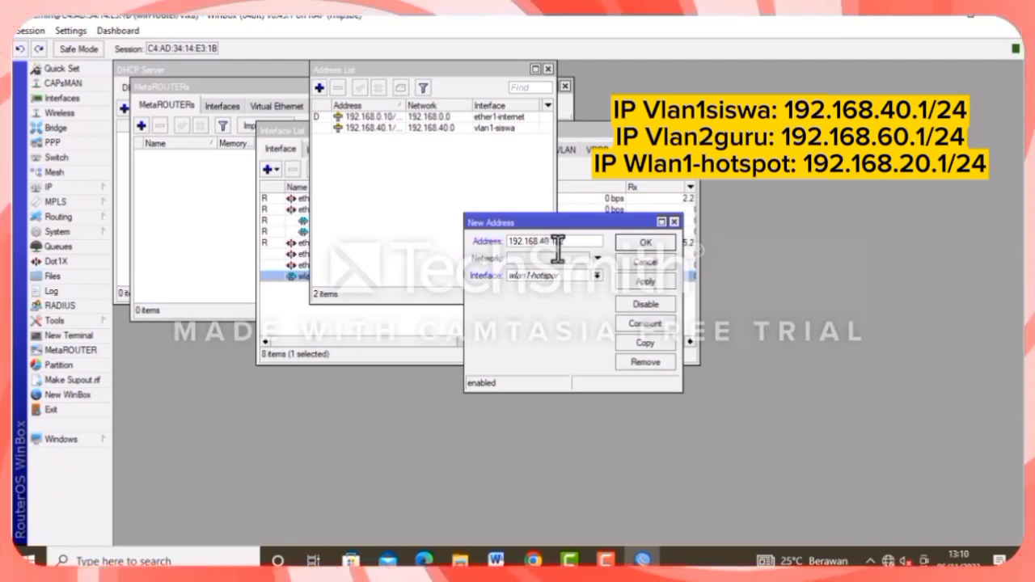
left_click(565, 276)
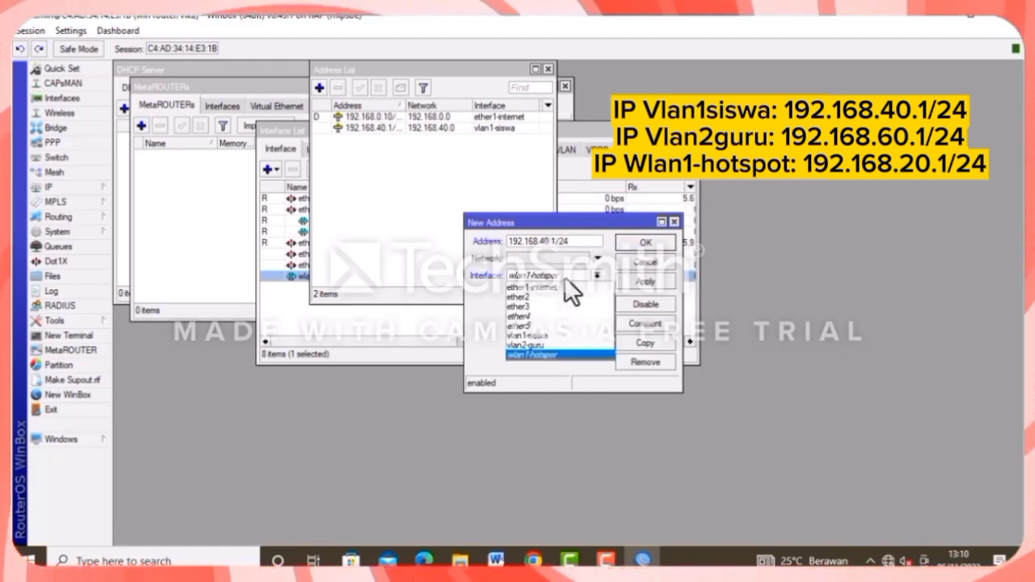
left_click(535, 346)
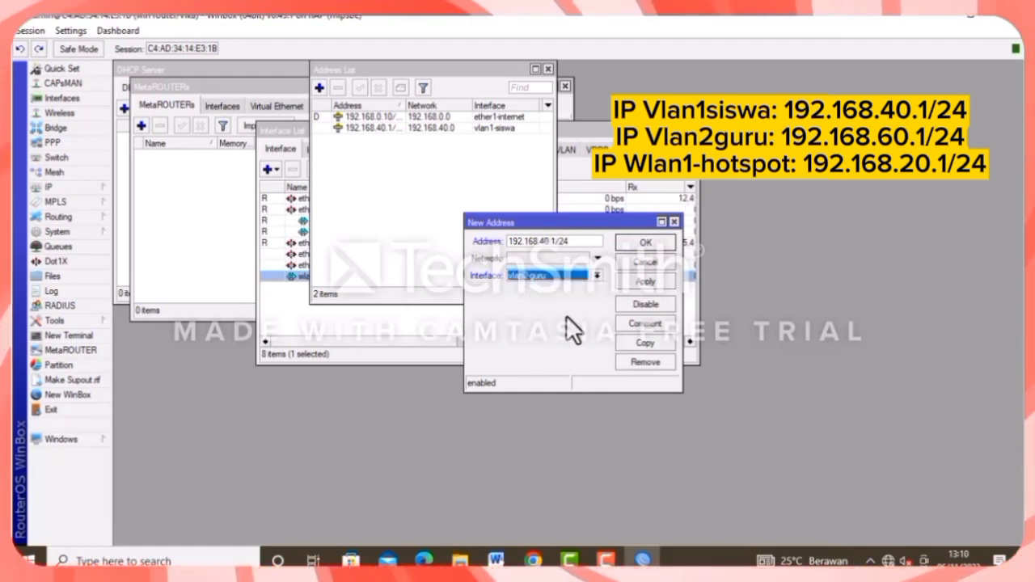
left_click(633, 280)
left_click(641, 247)
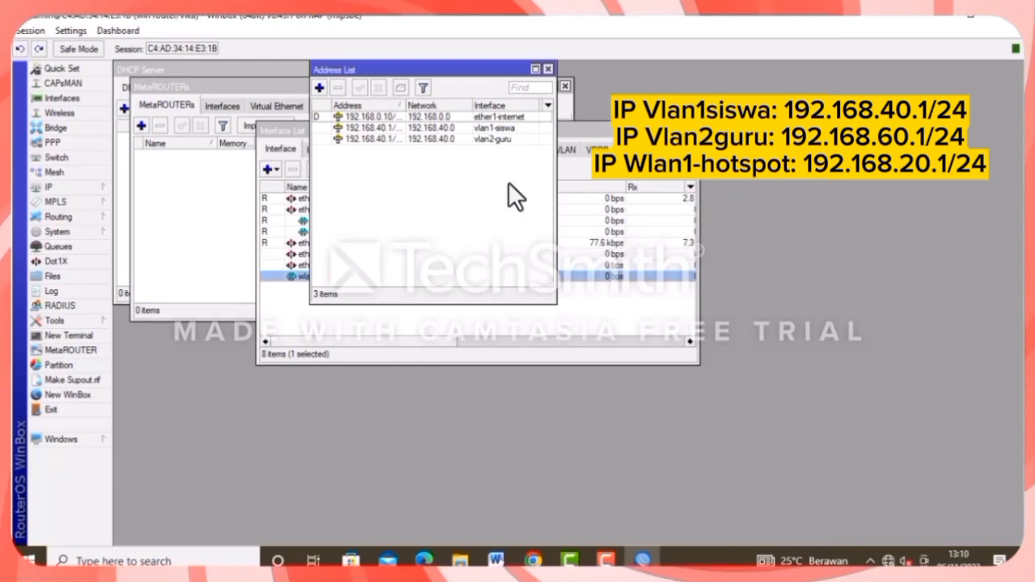
Add address 192.168.20.1/24 on the wlan1 hotspot interface.
left_click(320, 88)
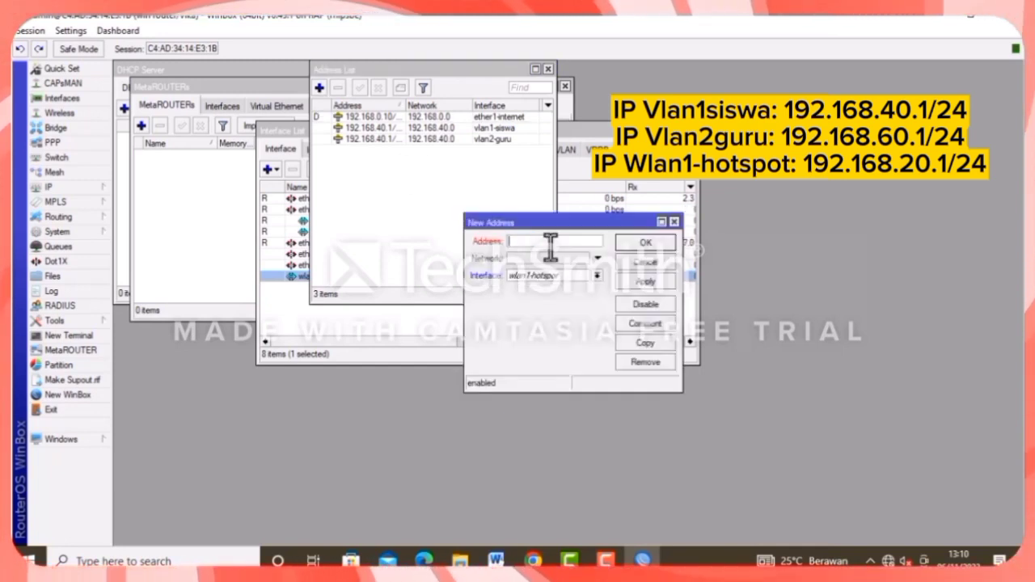
type("192")
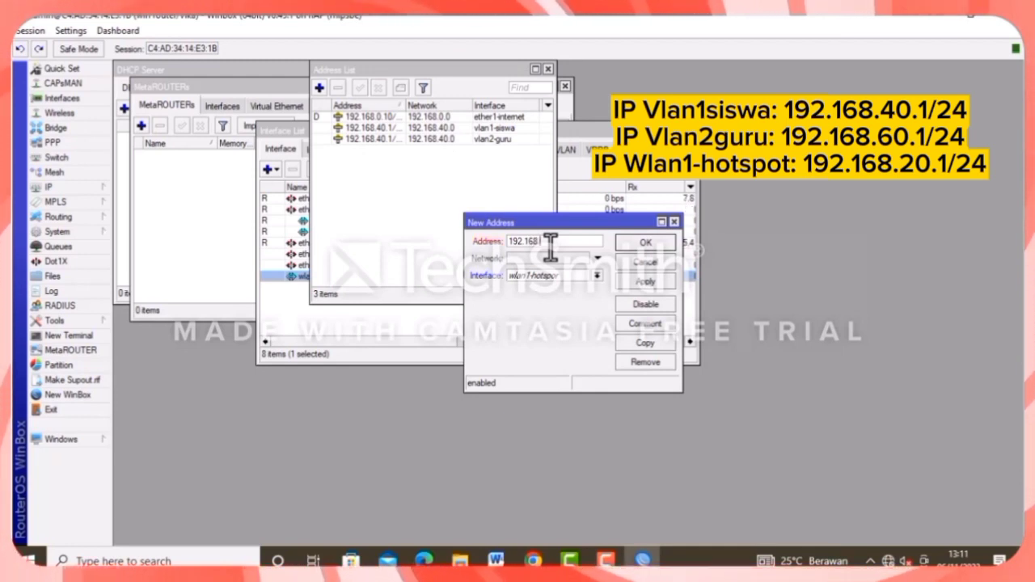
type(".168")
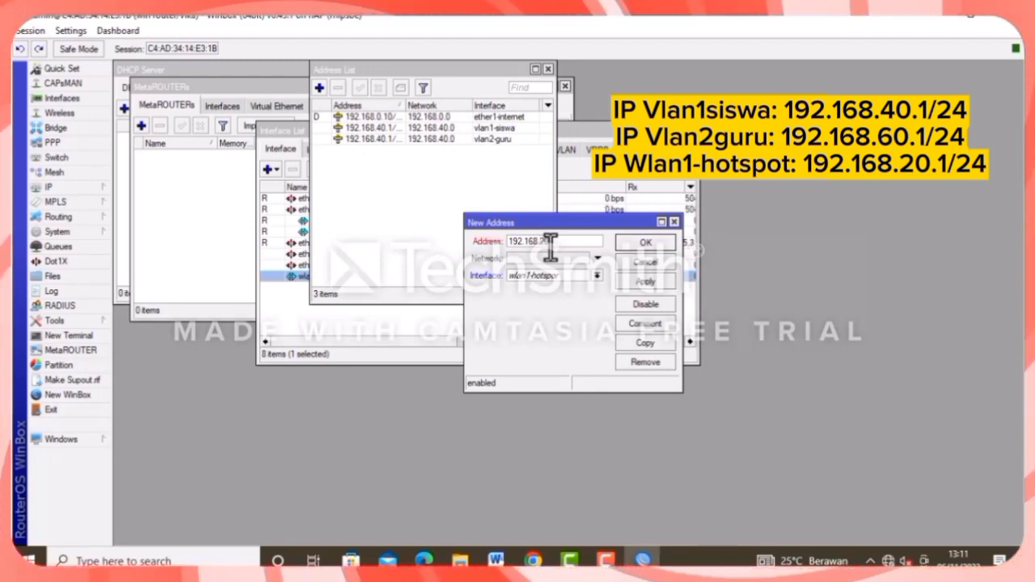
type(".20.1/24")
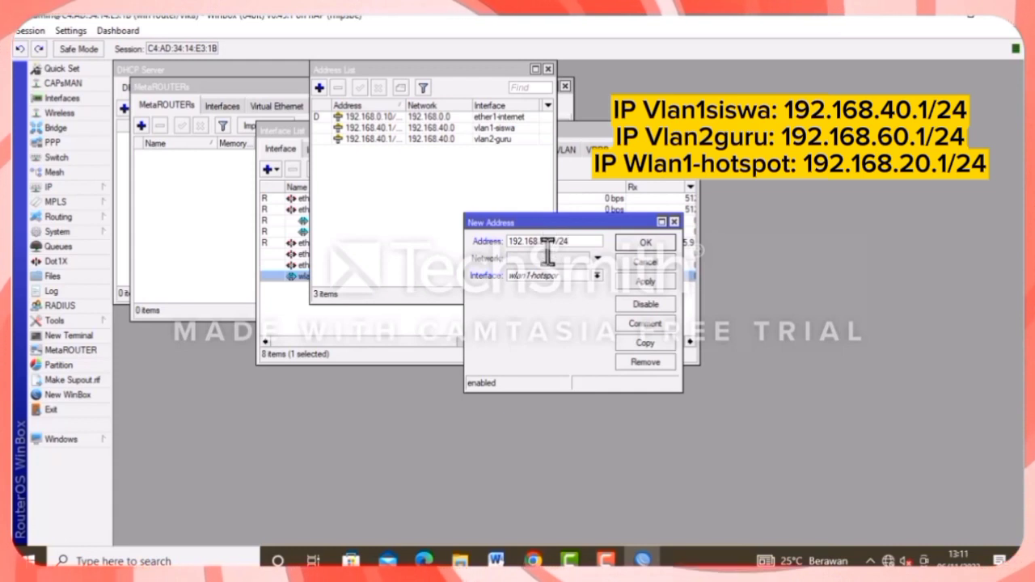
left_click(570, 276)
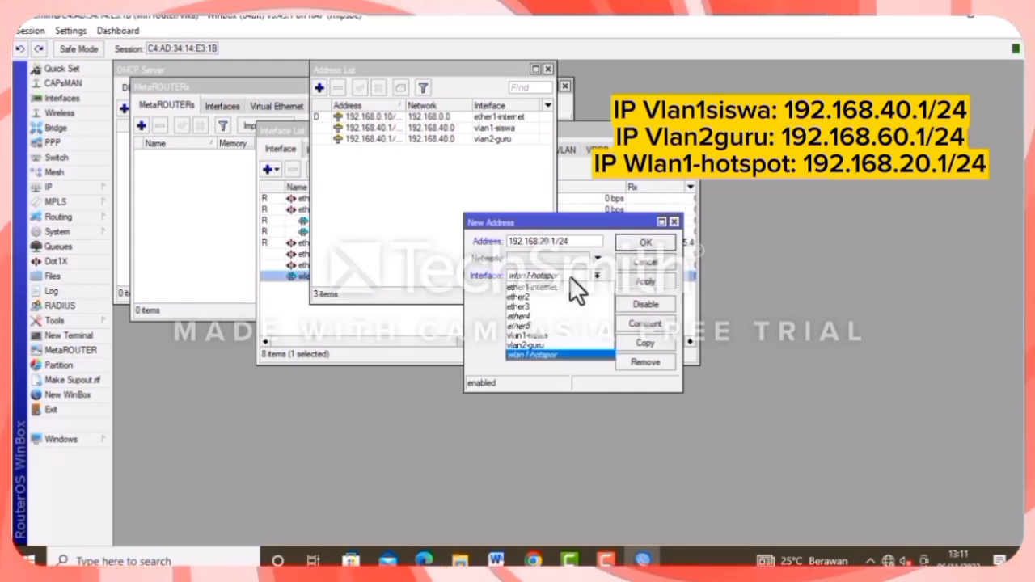
left_click(539, 354)
left_click(644, 281)
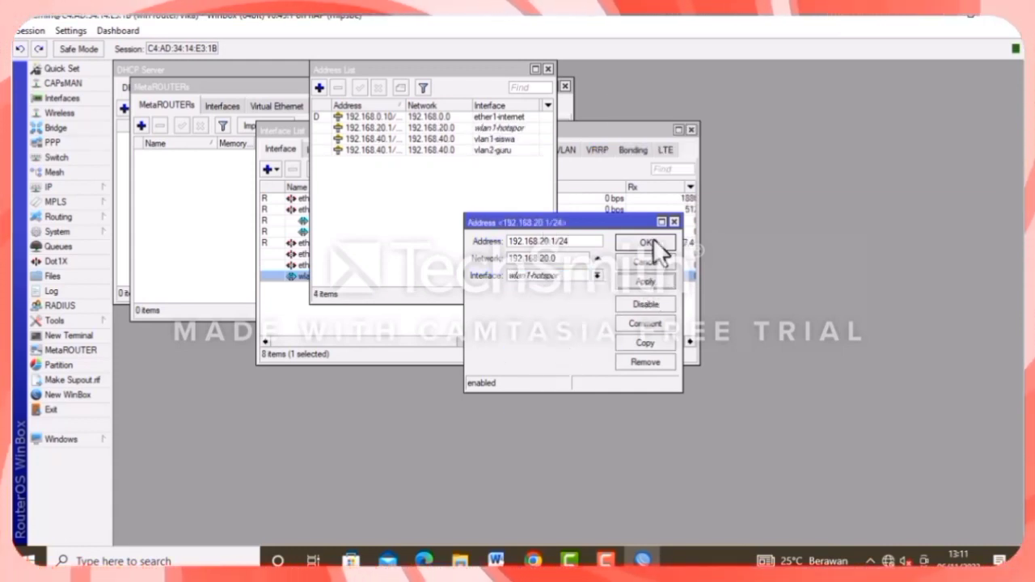
left_click(648, 240)
left_click(91, 186)
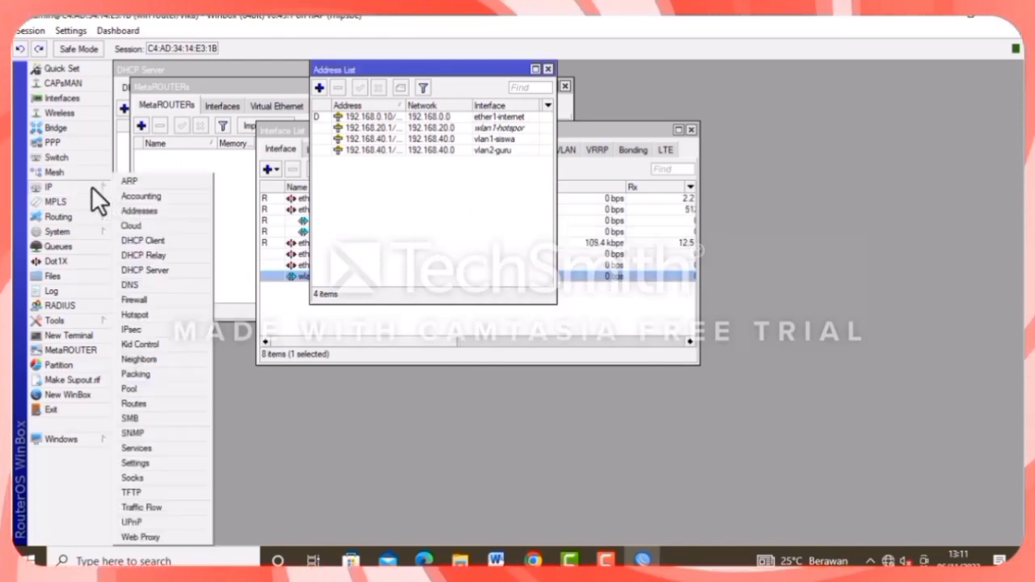
Run DHCP Setup on vlan1-siswa, accepting the proposed address space and gateway.
left_click(167, 270)
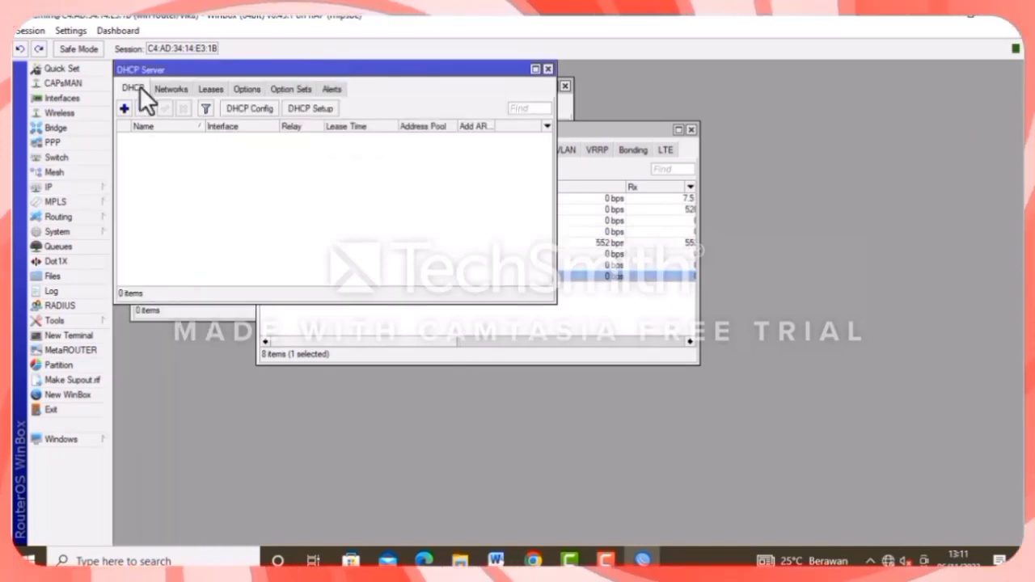
left_click(311, 108)
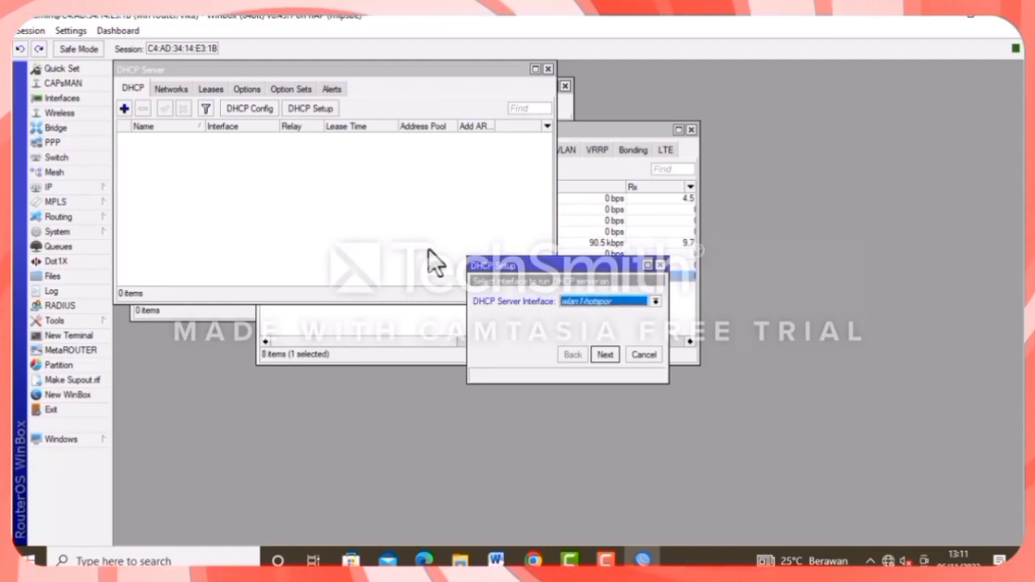
left_click(655, 301)
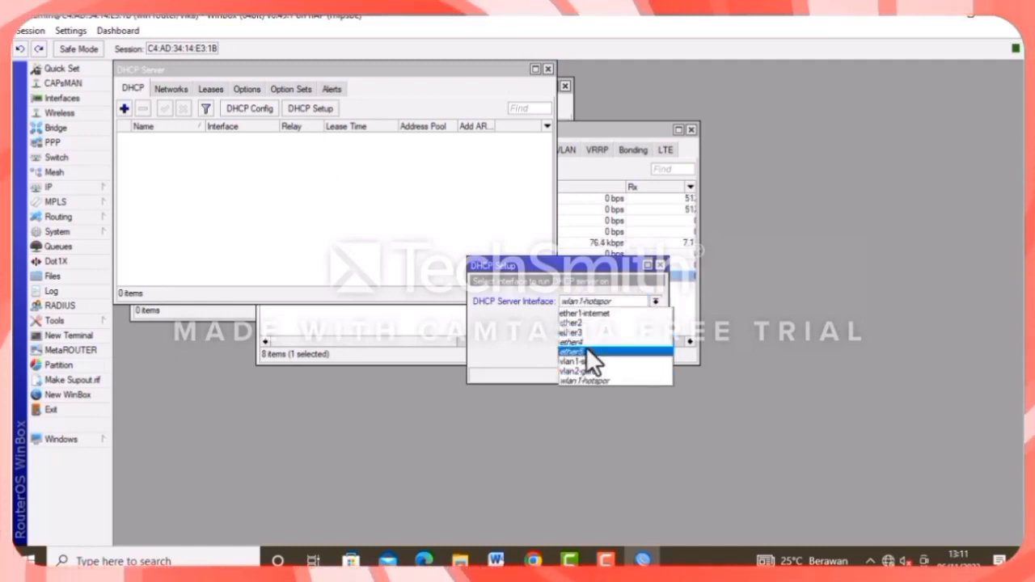
left_click(586, 361)
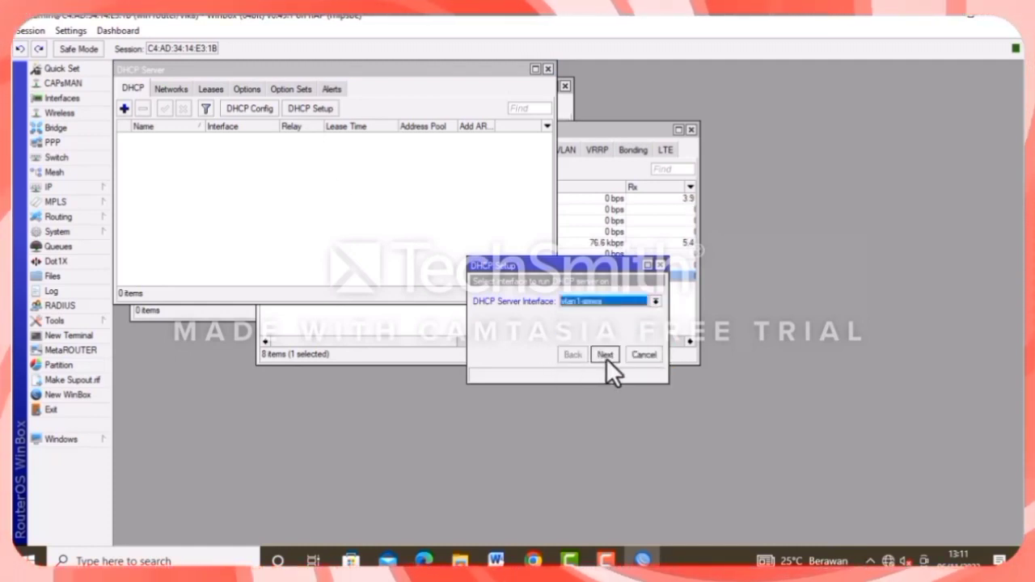
left_click(605, 355)
left_click(607, 355)
left_click(607, 355)
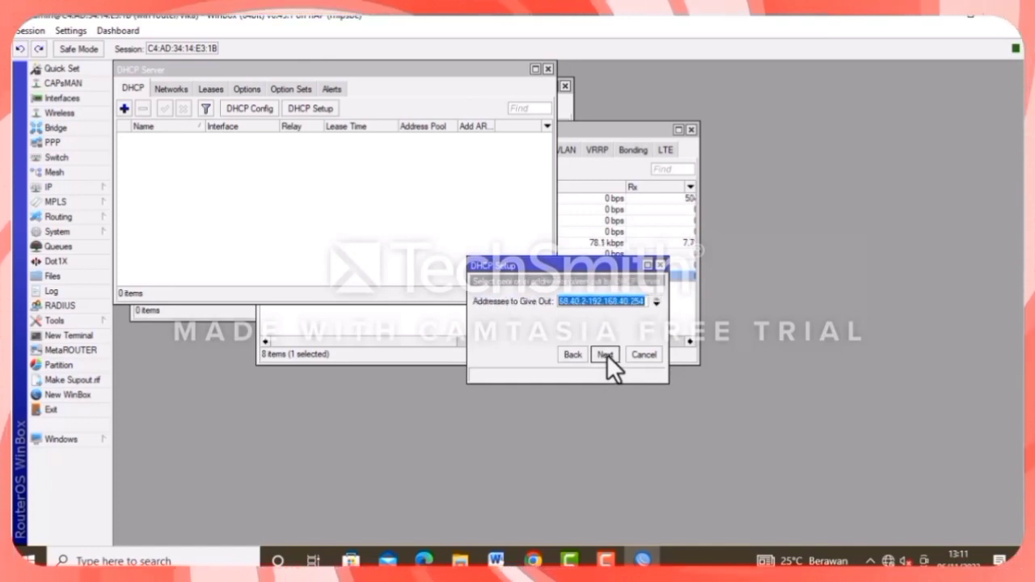
Set the pool to 192.168.40.10-192.168.40.50, keeping default DNS and 10-minute lease.
left_click(586, 301)
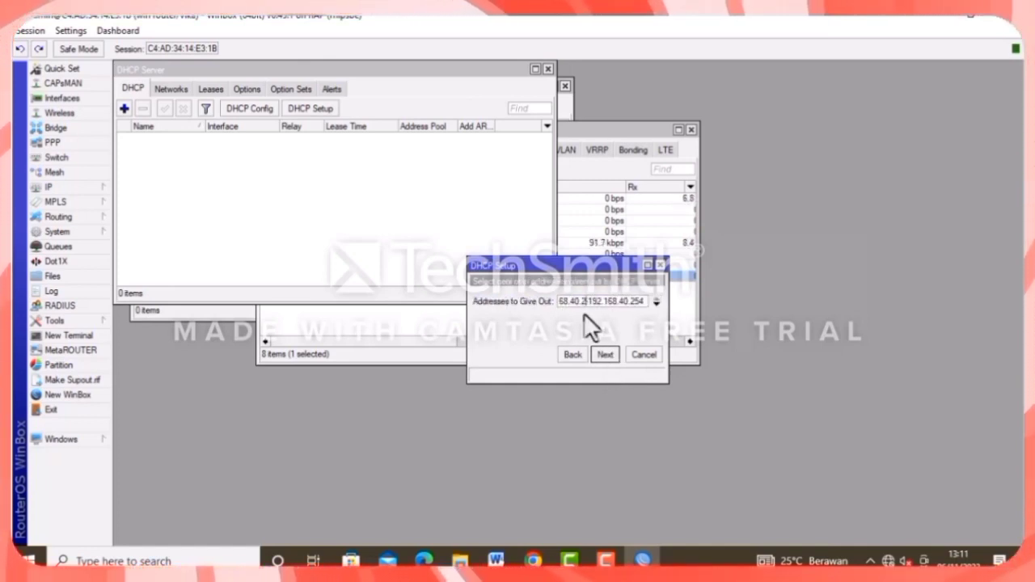
key("BackSpace")
type("1")
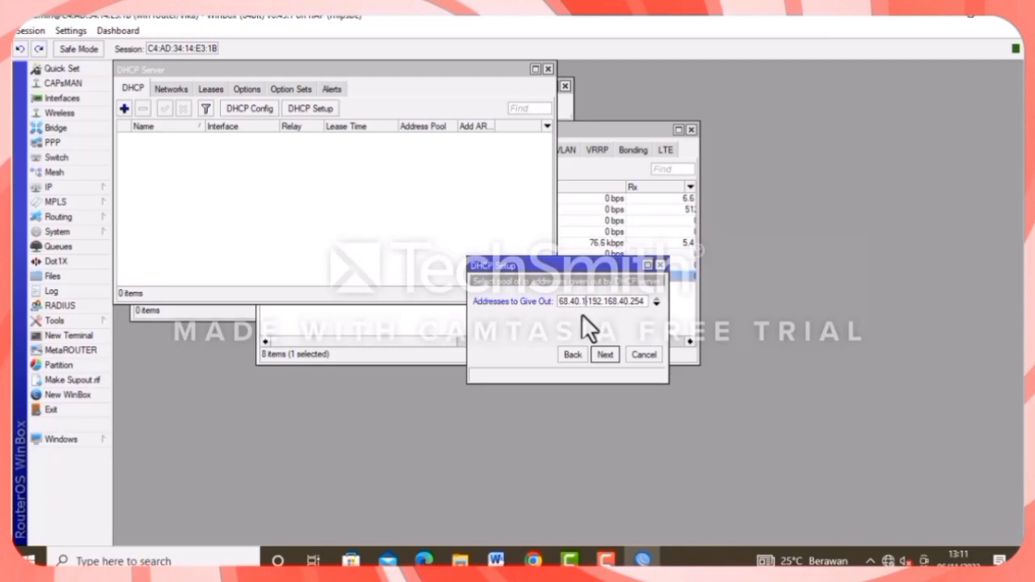
type("0")
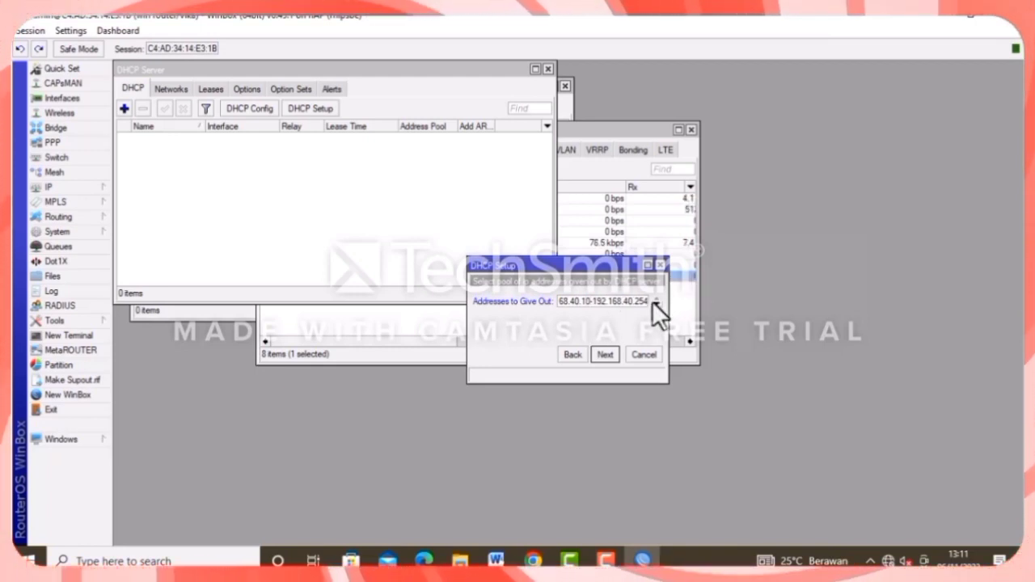
key("End")
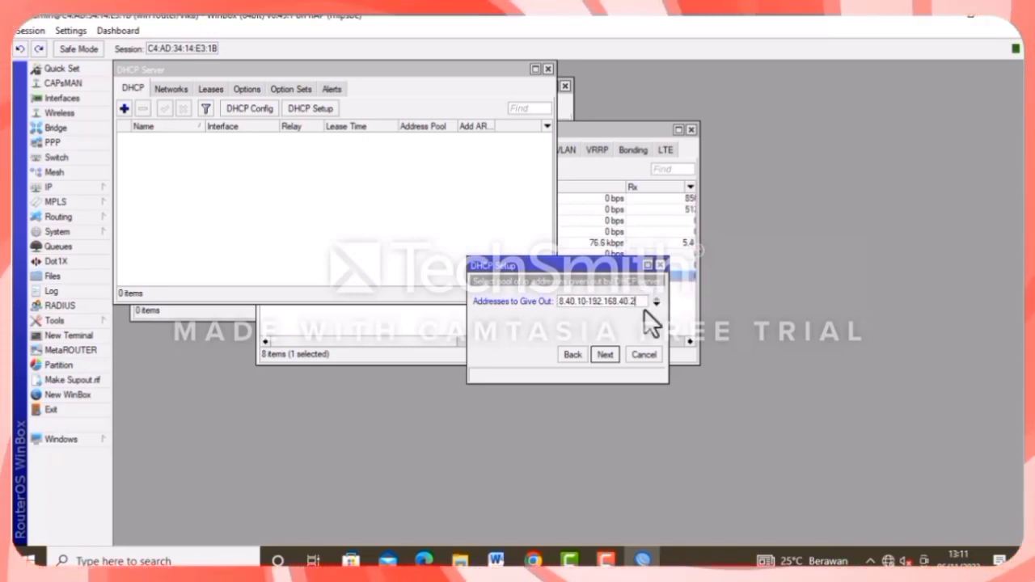
key("BackSpace")
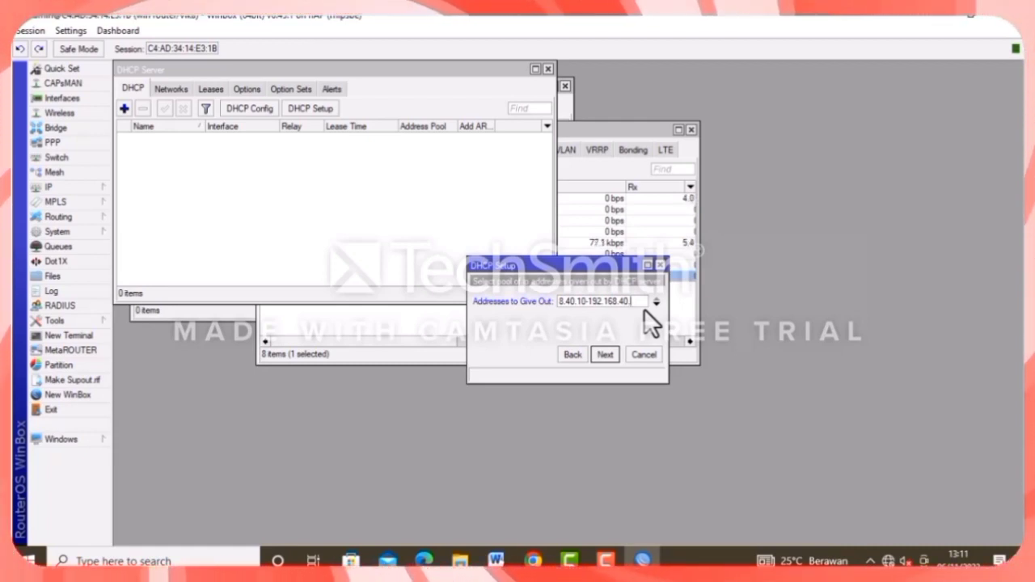
type("50")
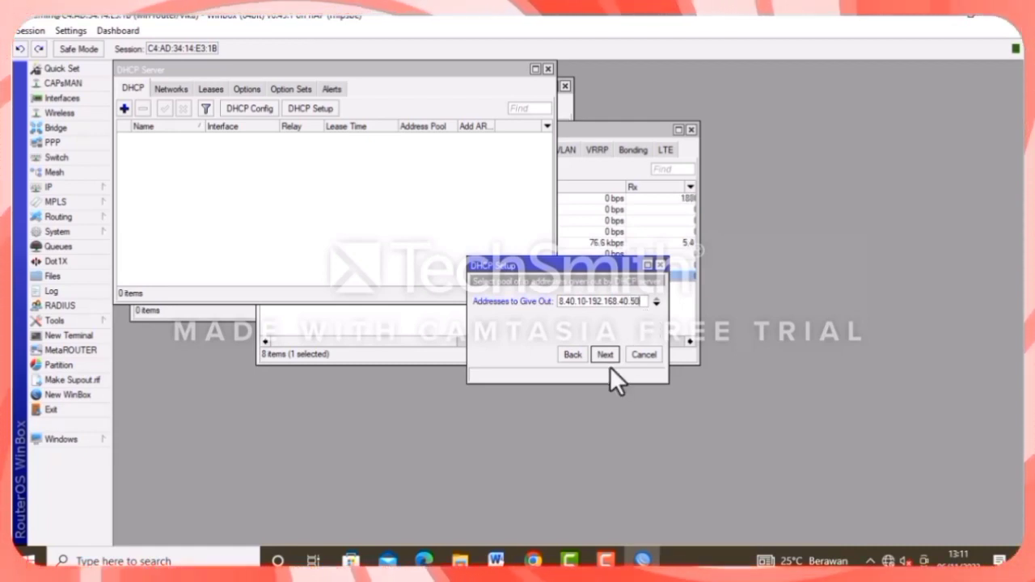
left_click(608, 356)
left_click(602, 354)
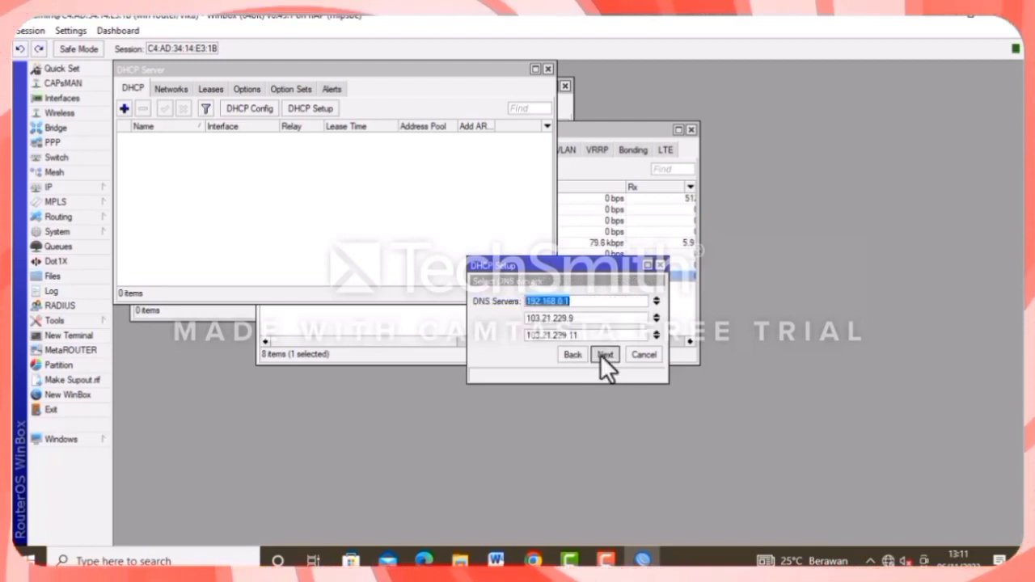
left_click(603, 353)
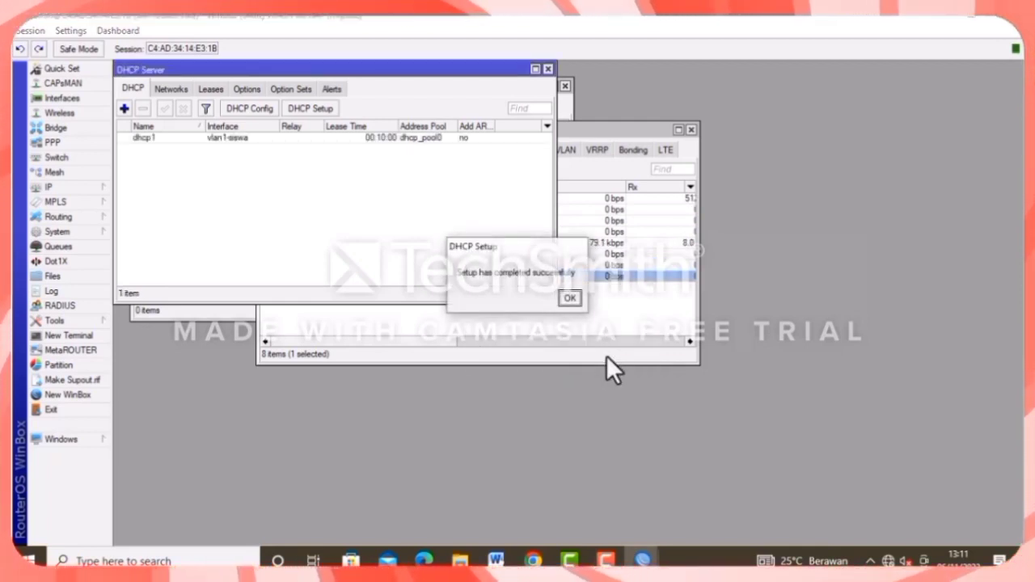
Start DHCP Setup on vlan2-guru, accepting the 192.168.40.0/24 address space and proposed gateway.
left_click(569, 296)
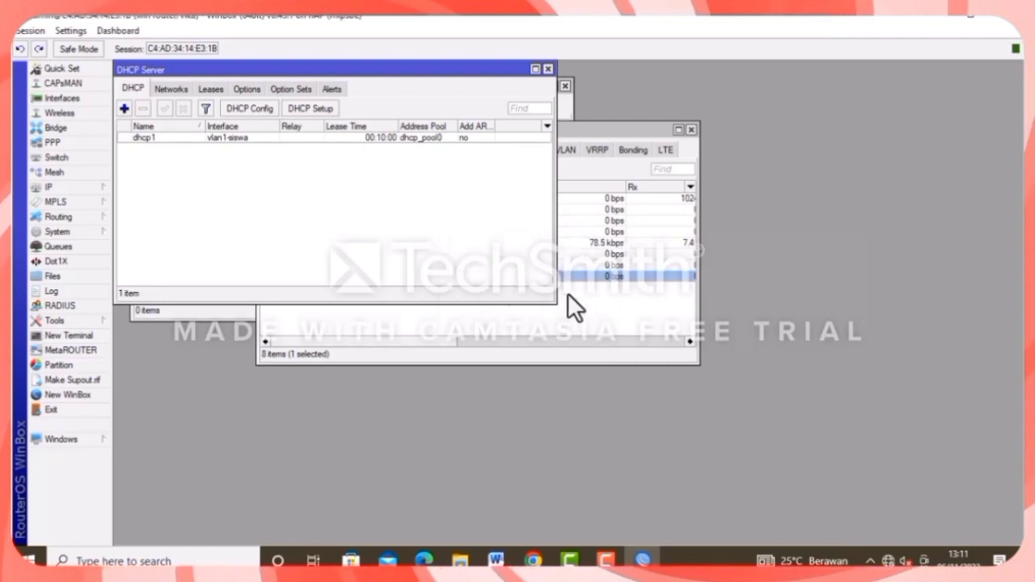
left_click(293, 108)
left_click(612, 298)
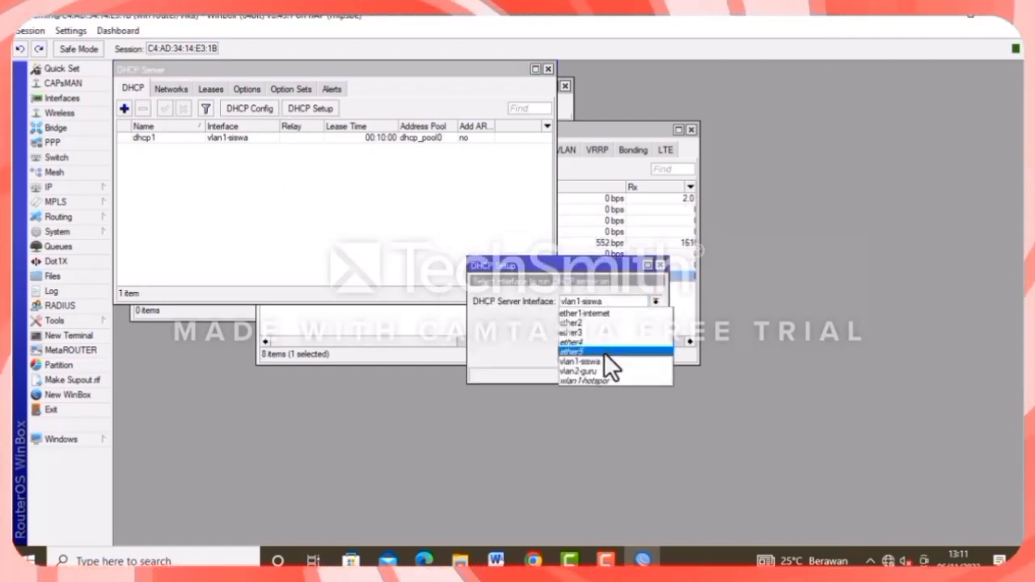
left_click(595, 370)
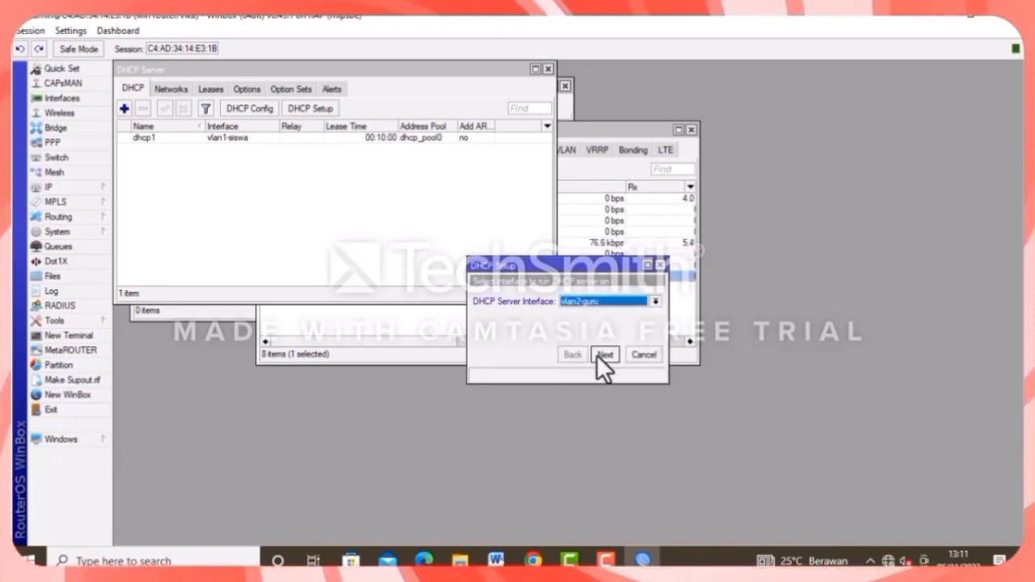
left_click(598, 354)
left_click(599, 354)
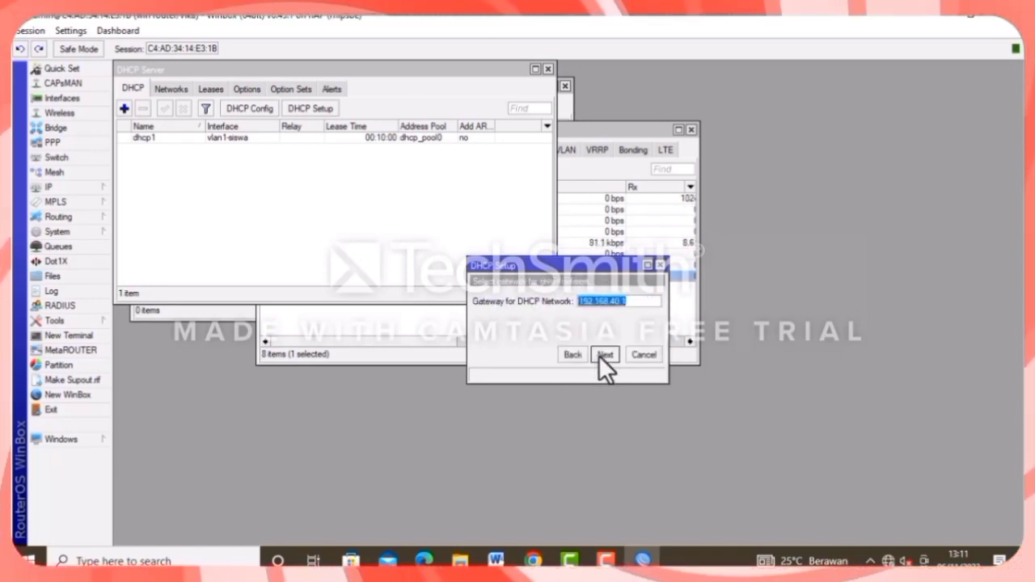
left_click(598, 355)
Make the handed-out range end at 192.168.40.50, keeping suggested DNS and 10-minute lease.
left_click(588, 301)
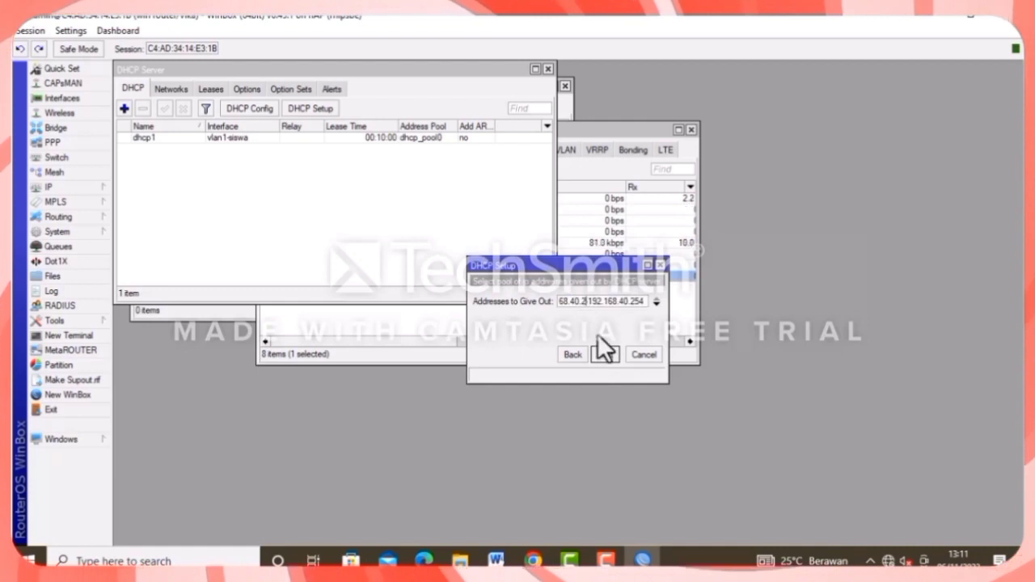
key("BackSpace")
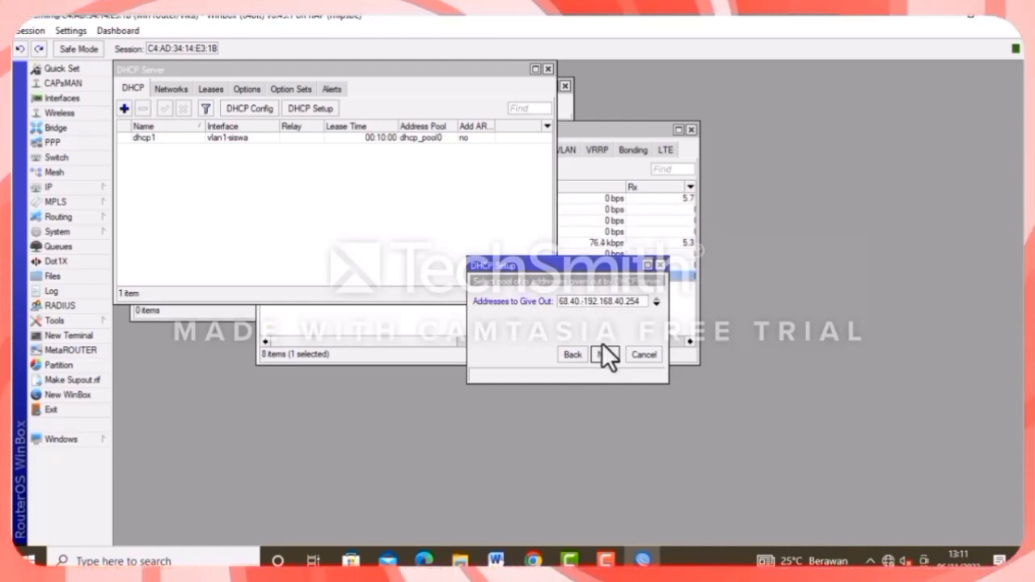
type("10")
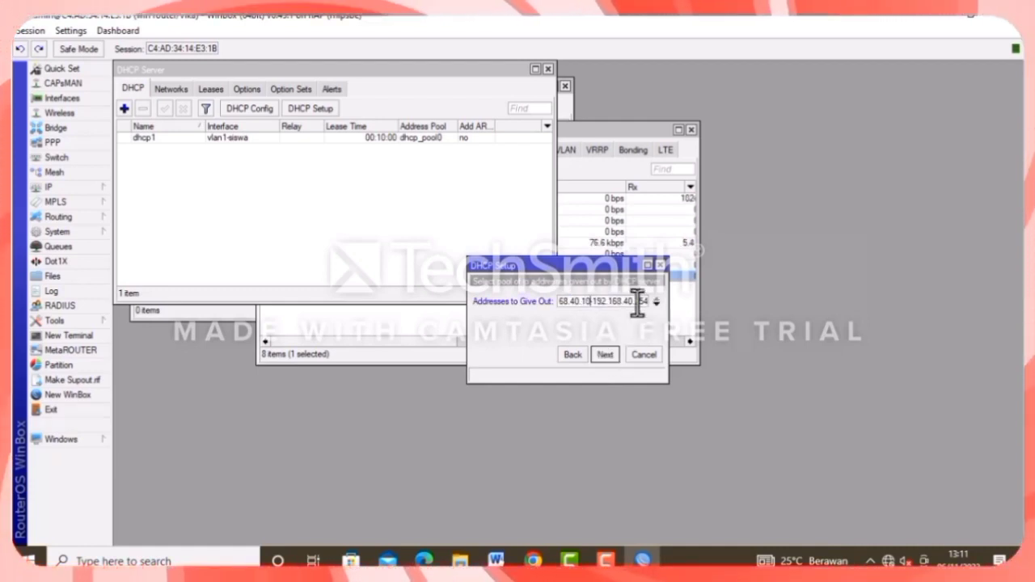
left_click(645, 306)
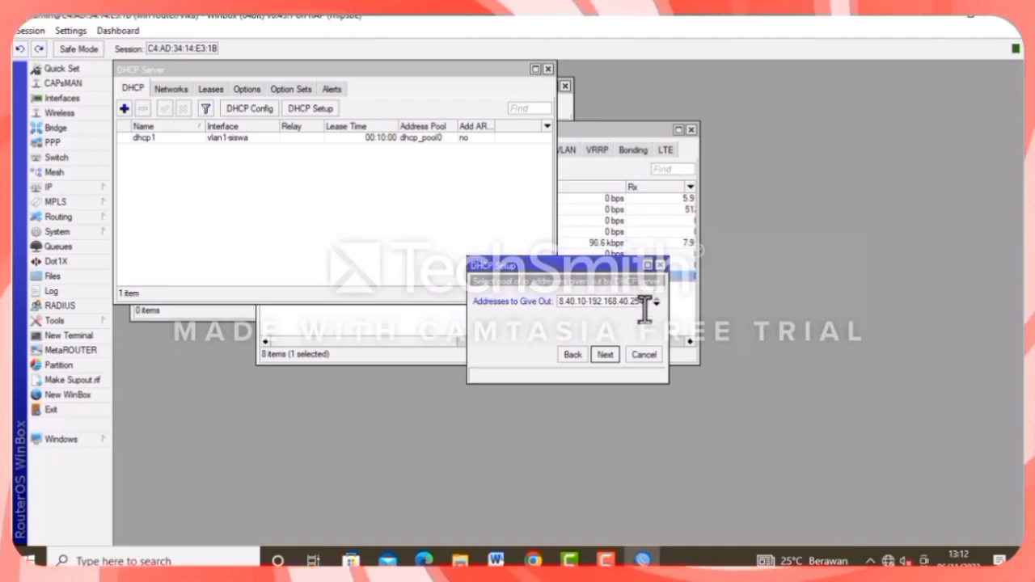
key("BackSpace")
key("BackSpace")
key("BackSpace")
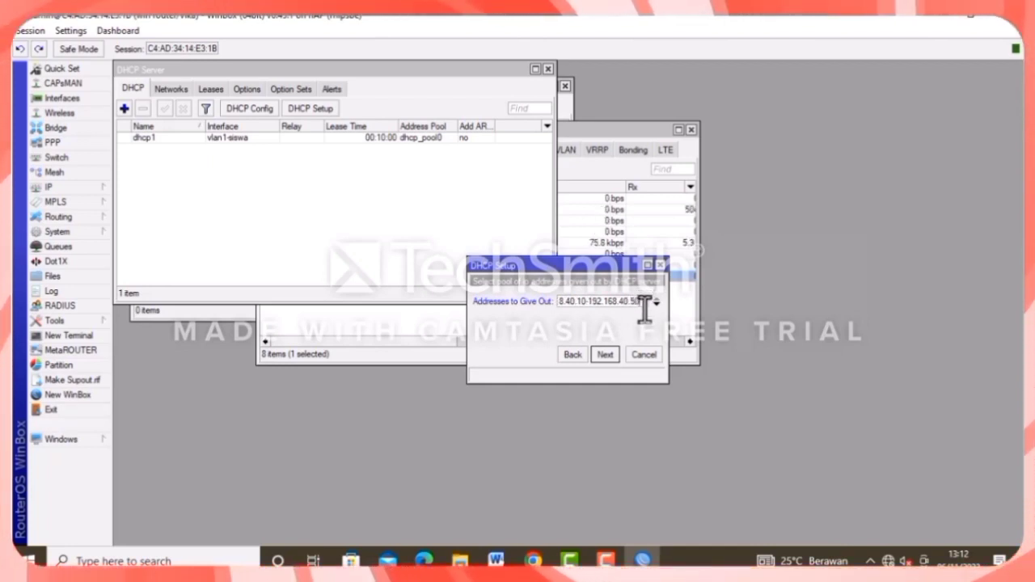
left_click(607, 353)
left_click(607, 353)
left_click(607, 352)
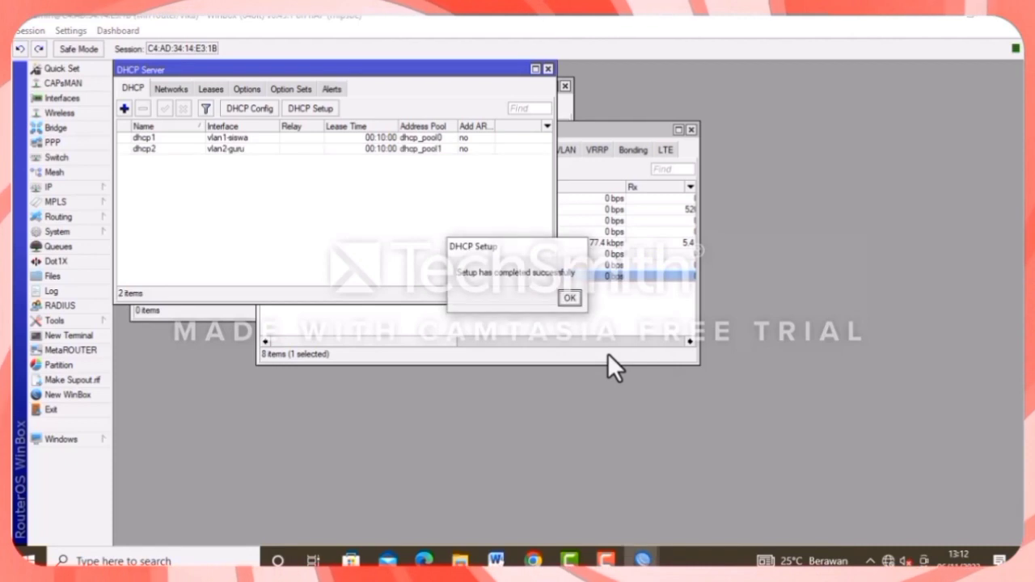
left_click(569, 297)
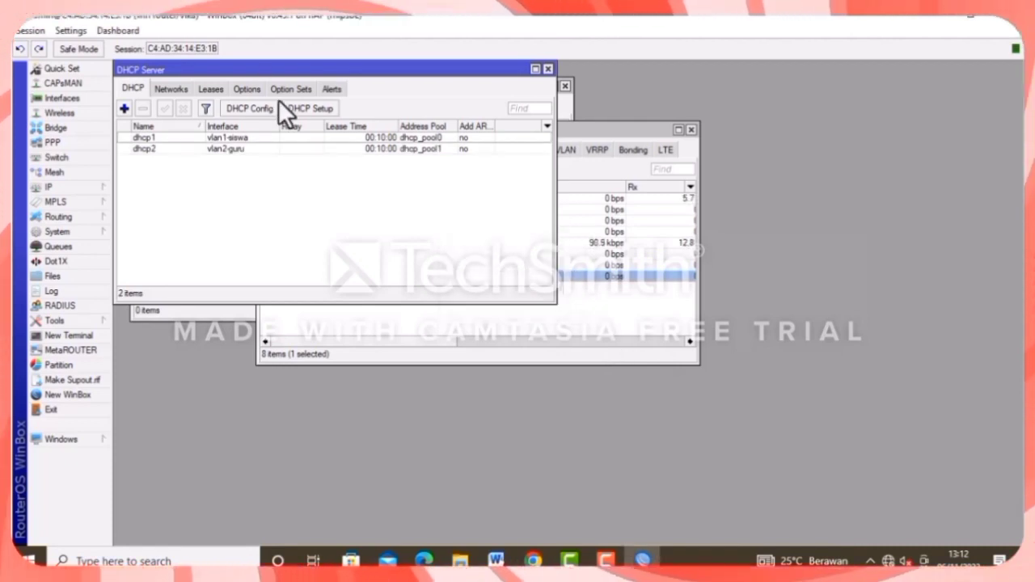
Start a third DHCP Setup on wlan1-hotspot, accepting the proposed gateway.
left_click(297, 108)
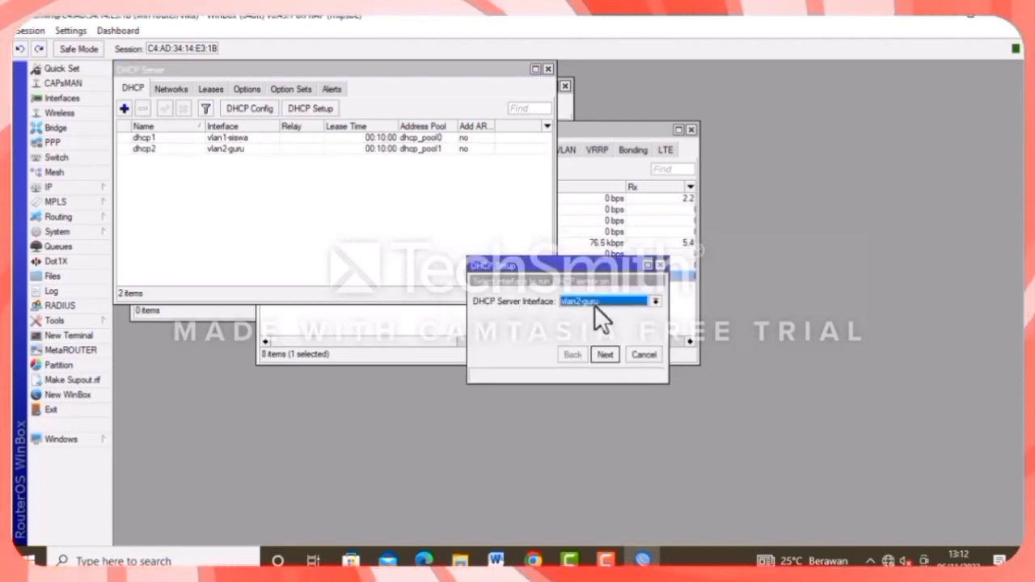
left_click(607, 301)
left_click(605, 378)
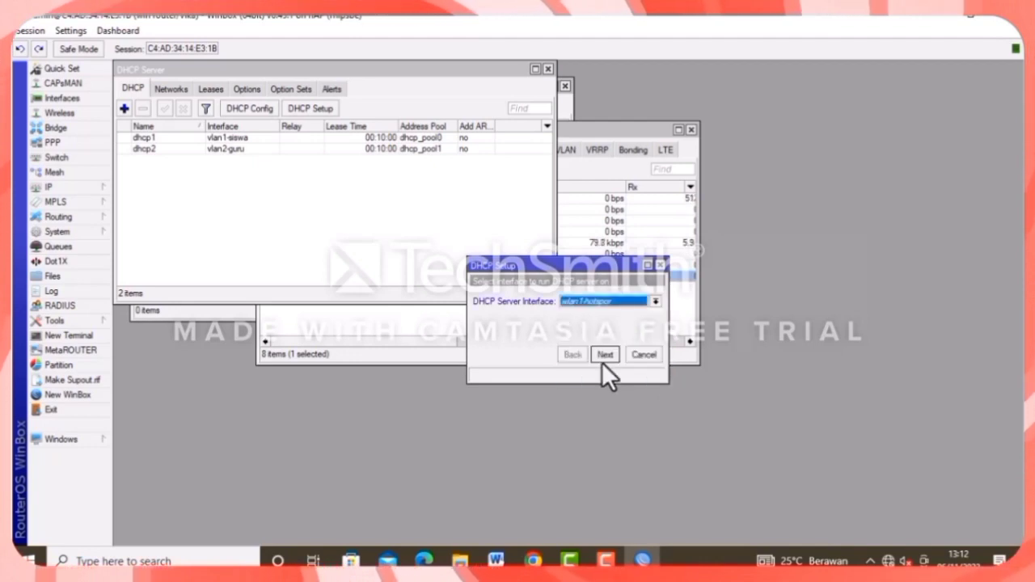
left_click(603, 357)
left_click(603, 355)
Give out 192.168.20.10–192.168.20.50 via dhcp_pool2, finish setup, and bring up Wireless Tables.
left_click(584, 299)
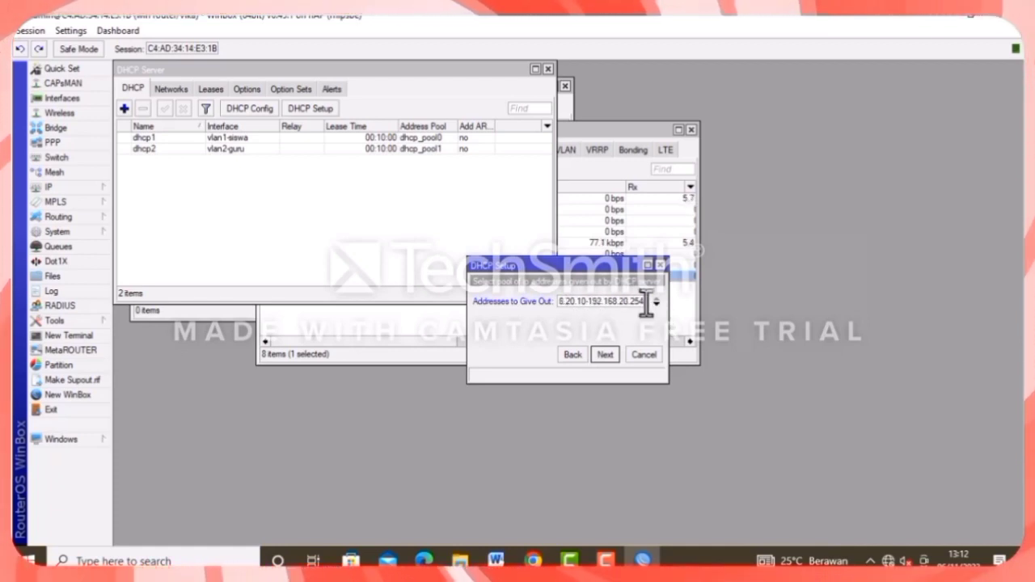
key("BackSpace")
key("BackSpace")
key("BackSpace")
type("50")
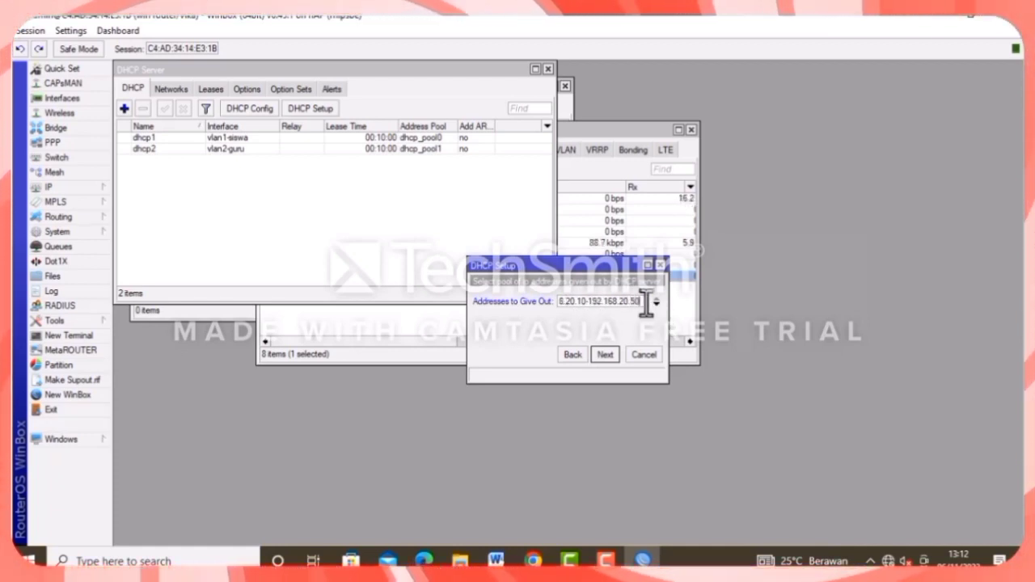
left_click(607, 356)
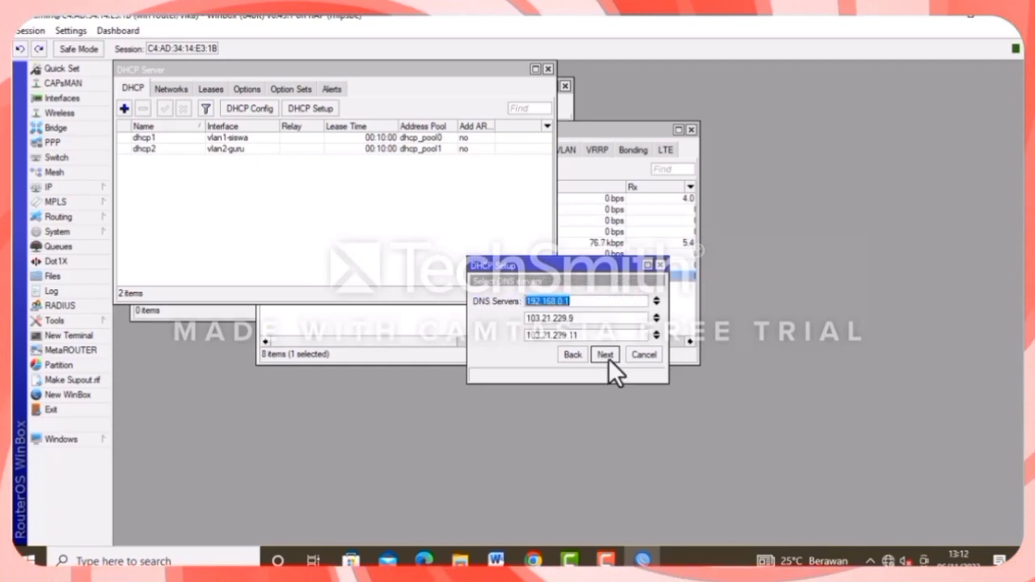
left_click(606, 356)
left_click(606, 356)
left_click(569, 297)
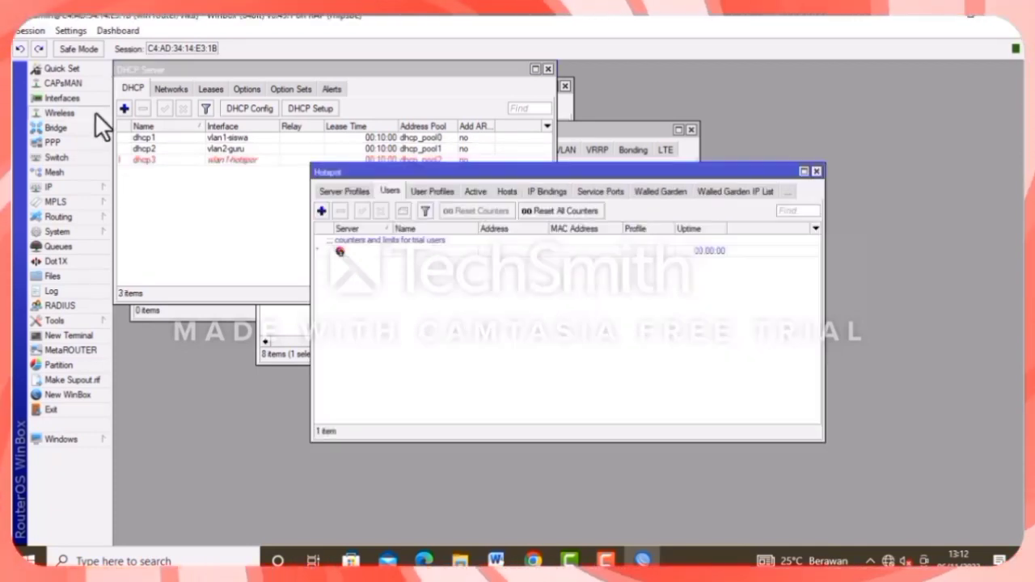
left_click(94, 113)
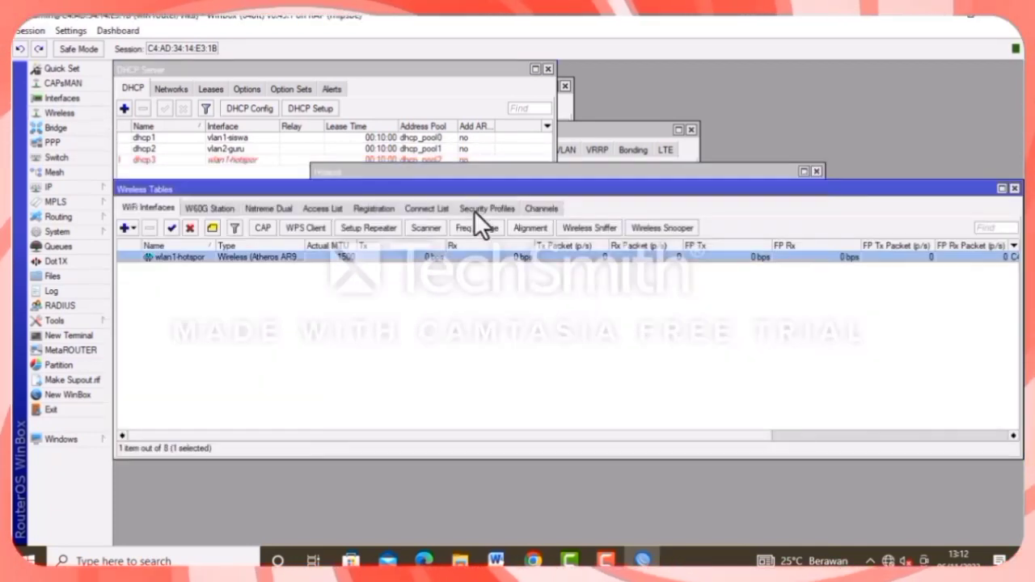
Create security profile 'vika' with dynamic keys, WPA2 PSK and a WPA2 pre-shared key.
left_click(486, 209)
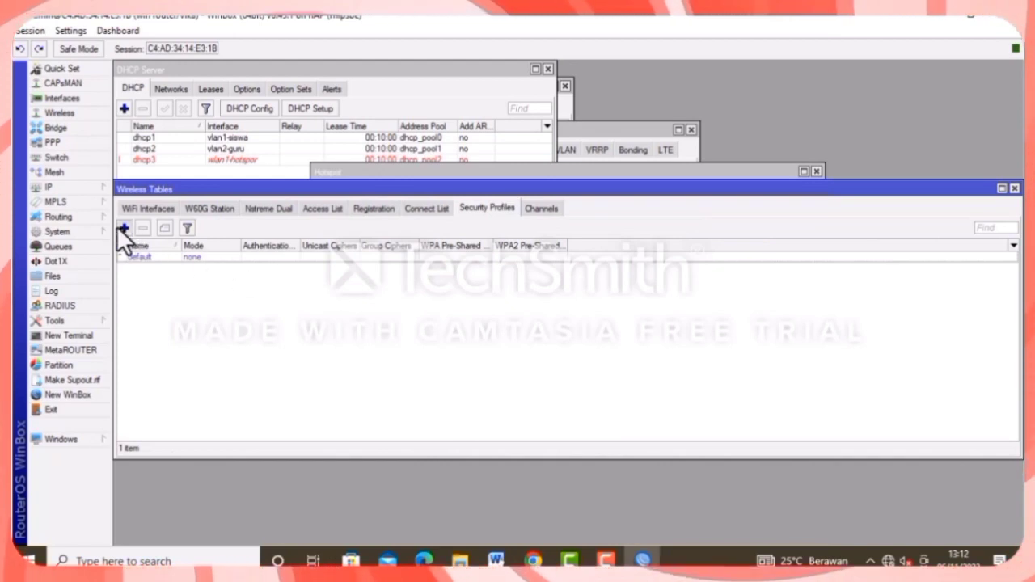
left_click(123, 227)
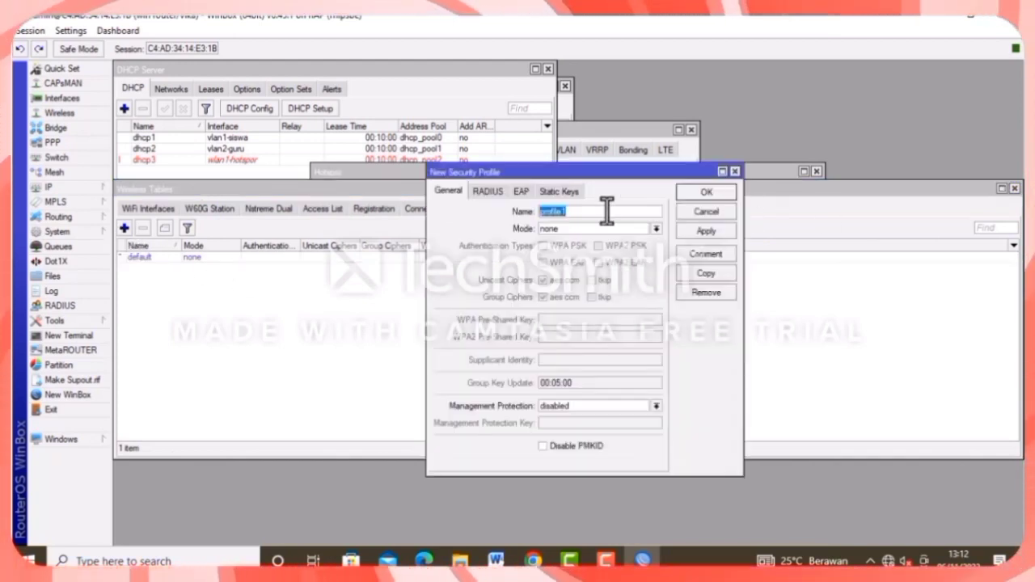
key("BackSpace")
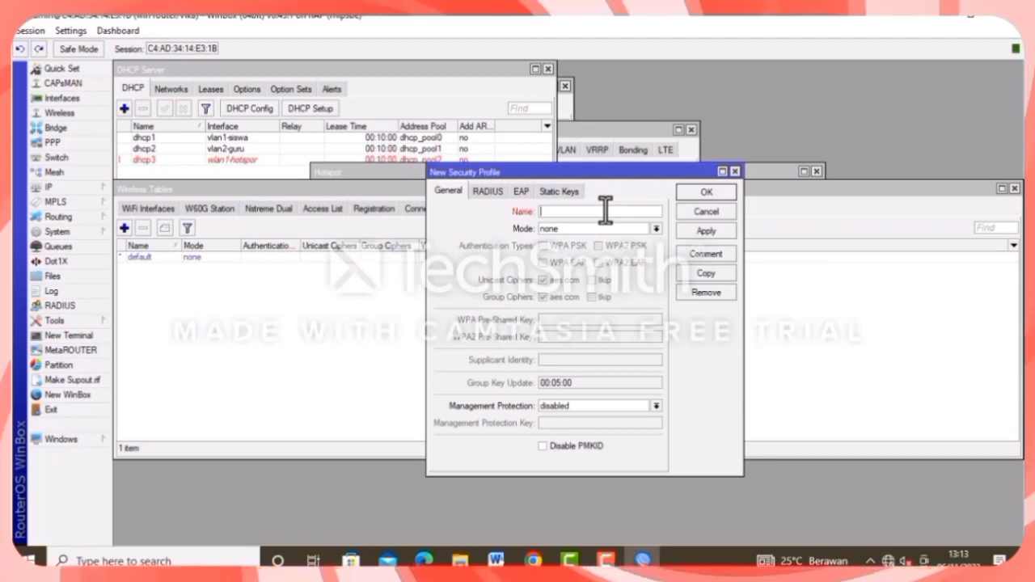
type("vl")
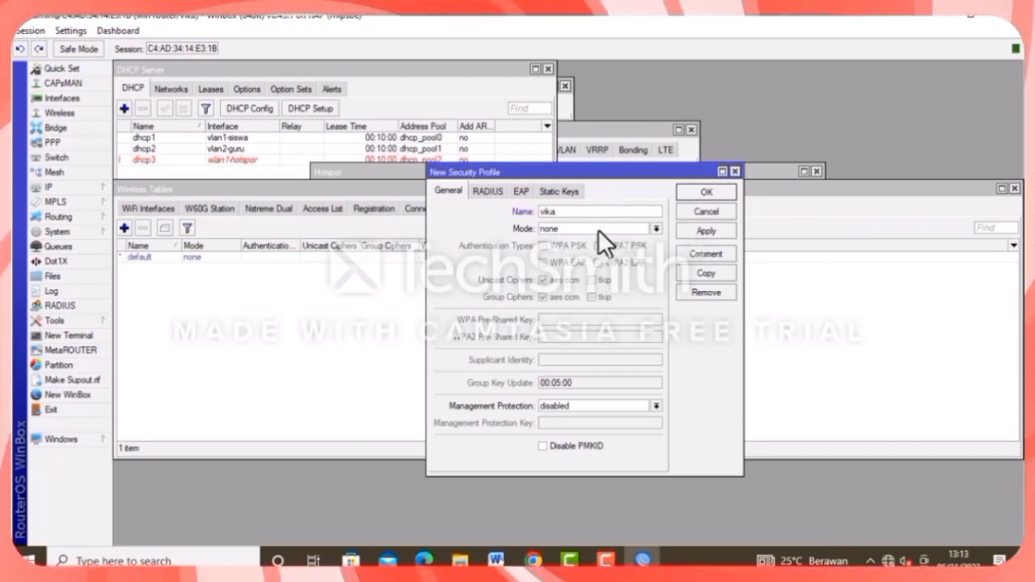
left_click(598, 229)
left_click(586, 241)
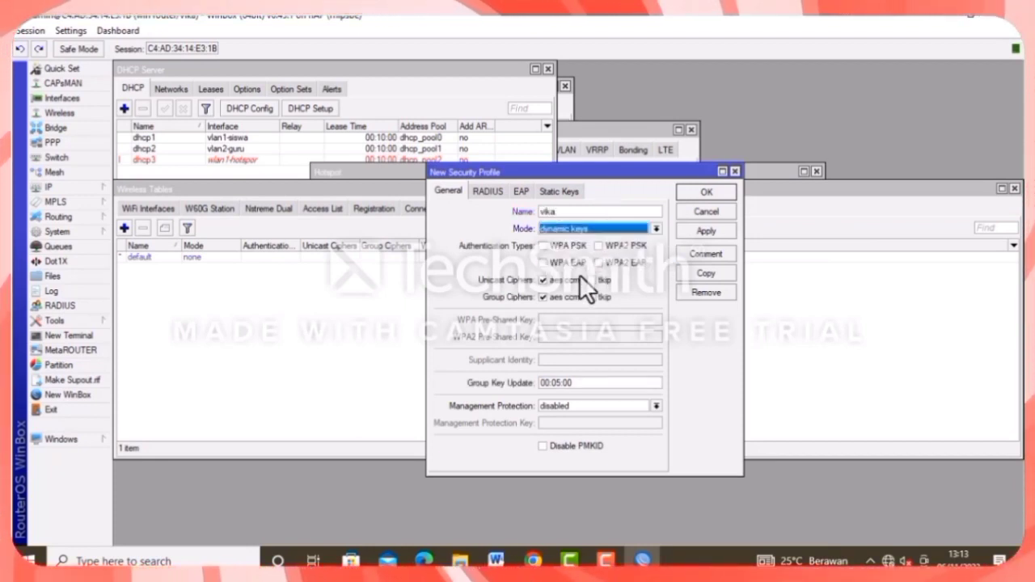
left_click(599, 245)
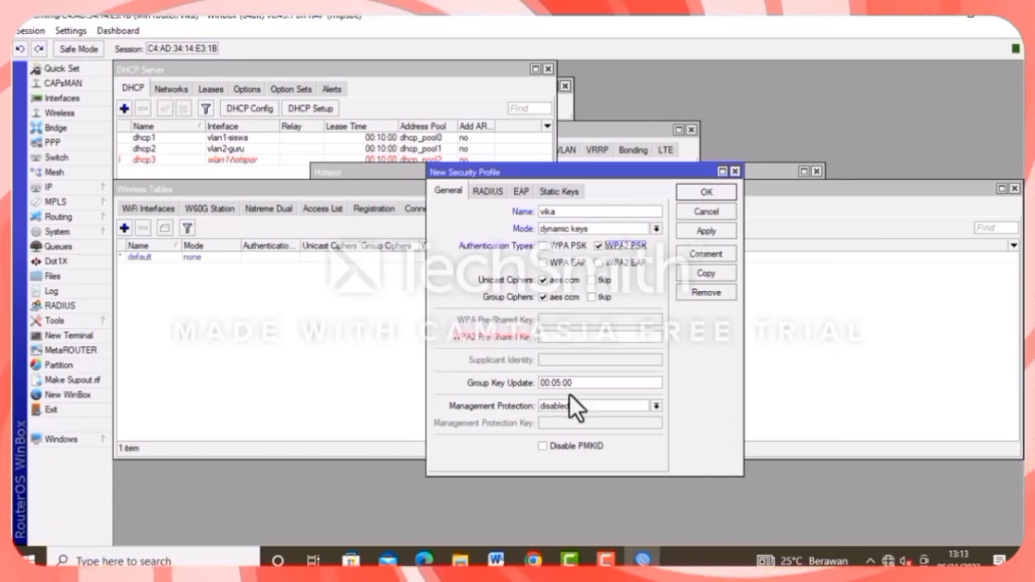
left_click(542, 338)
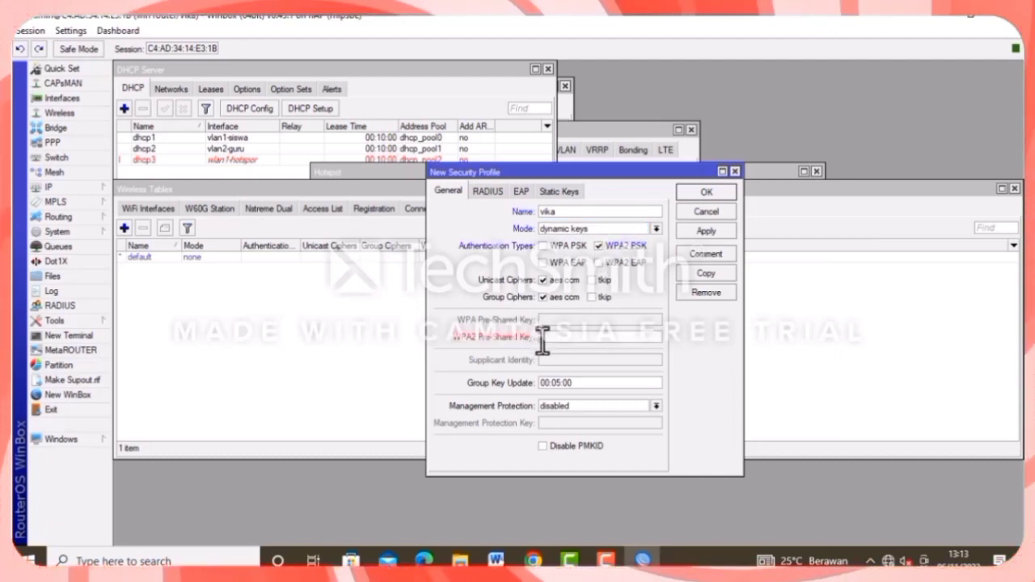
type("1234567")
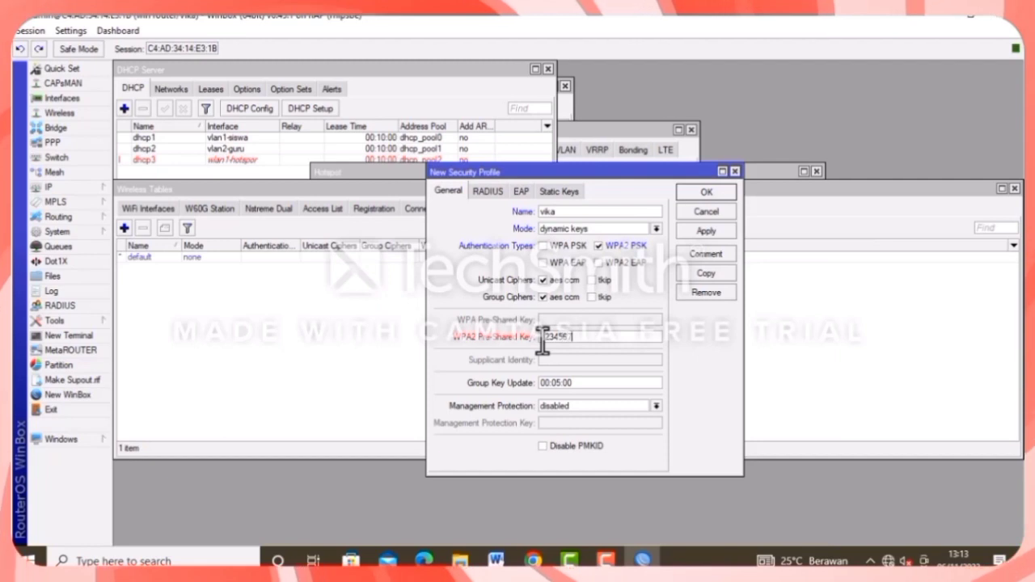
type("8")
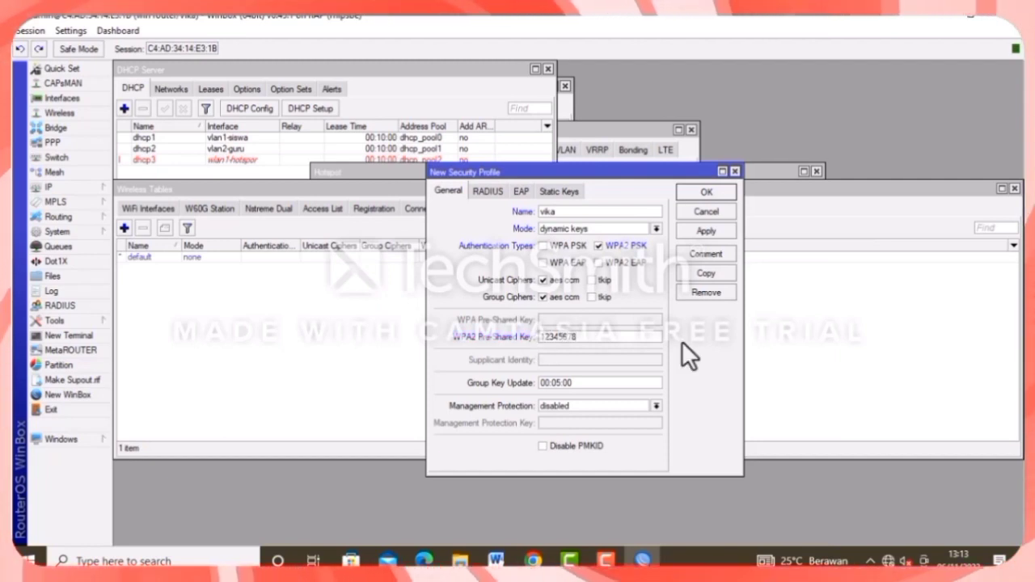
left_click(705, 230)
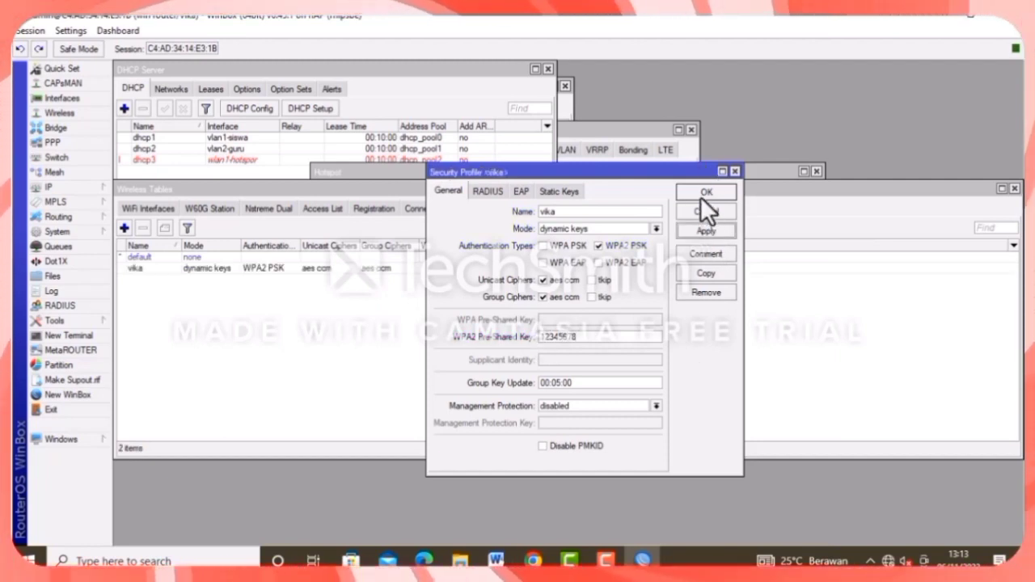
left_click(700, 196)
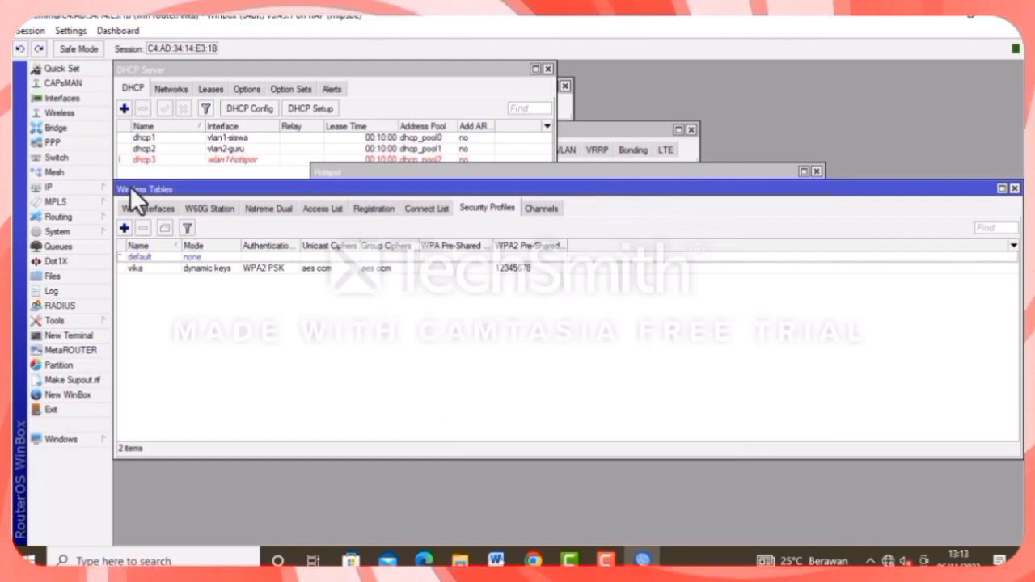
Set wlan1-hotspor's Security Profile to vika and save the interface settings.
left_click(136, 209)
double_click(169, 256)
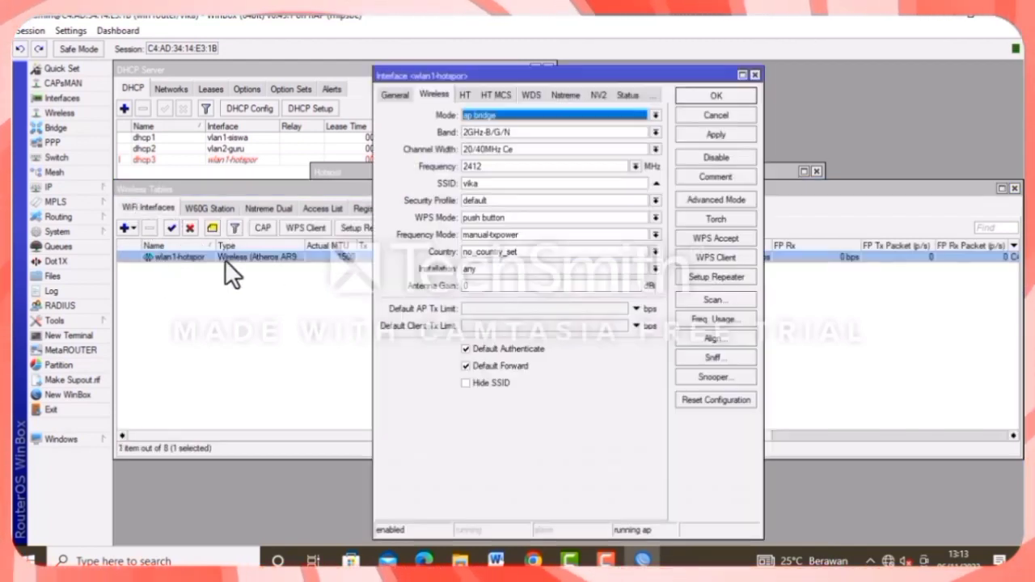
left_click(500, 201)
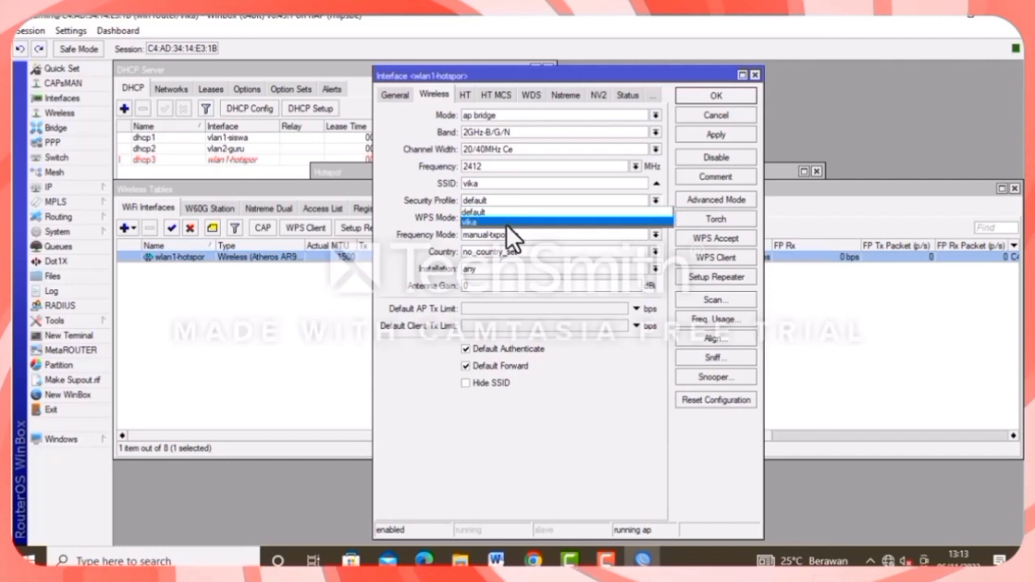
left_click(509, 220)
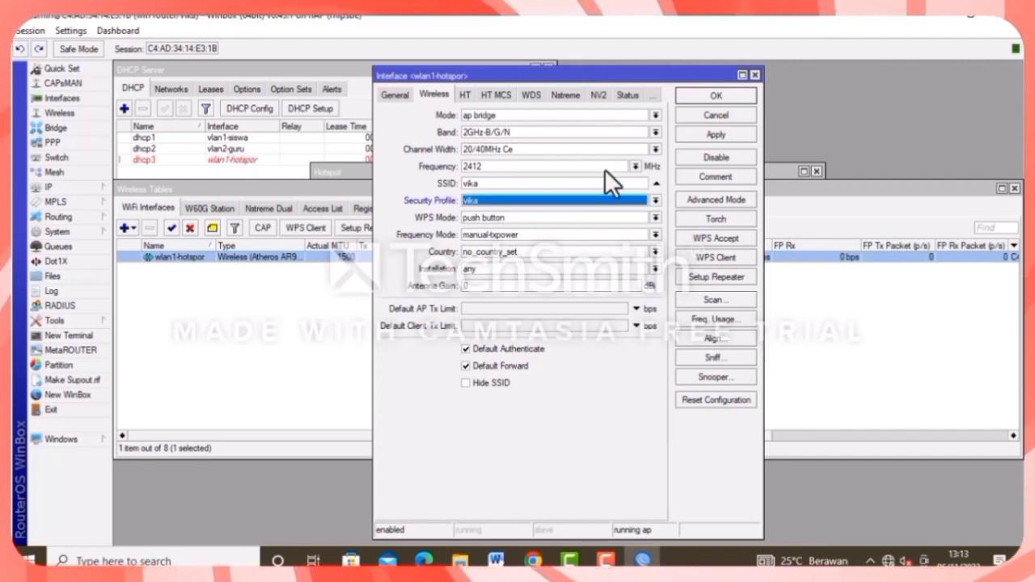
left_click(717, 135)
left_click(707, 96)
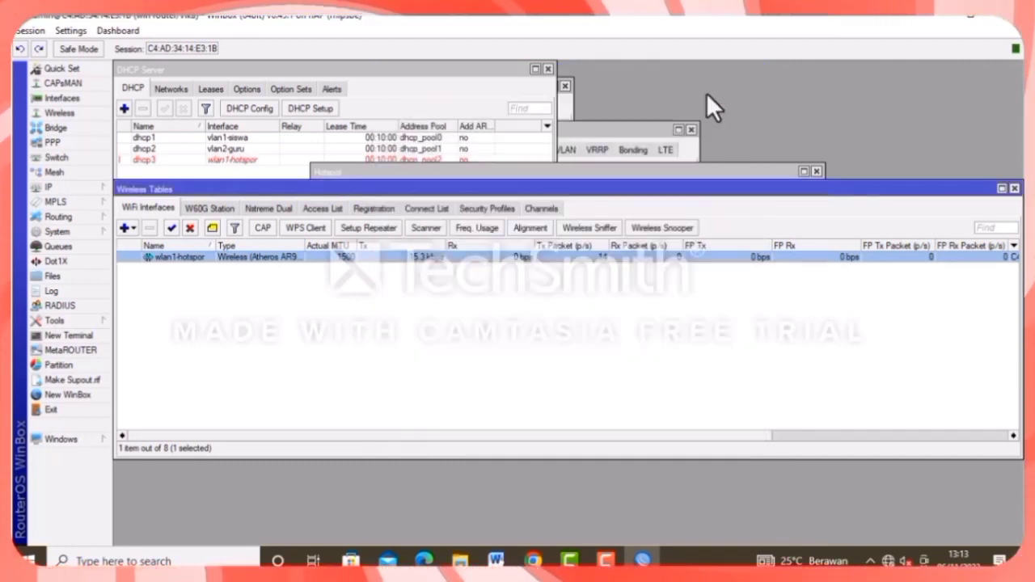
Open IP > Hotspot and launch the Hotspot Setup wizard from the Servers list.
left_click(95, 186)
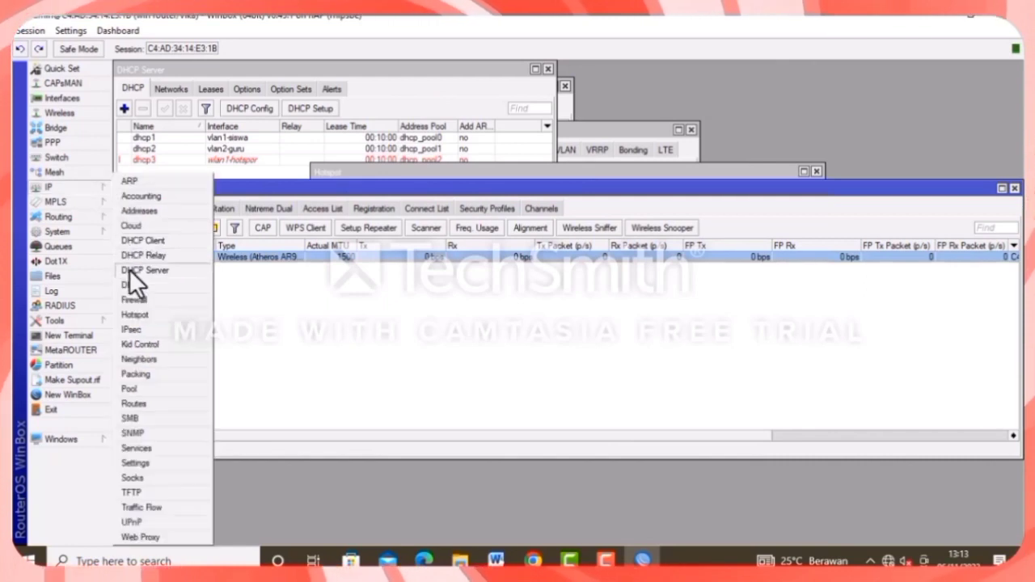
left_click(153, 315)
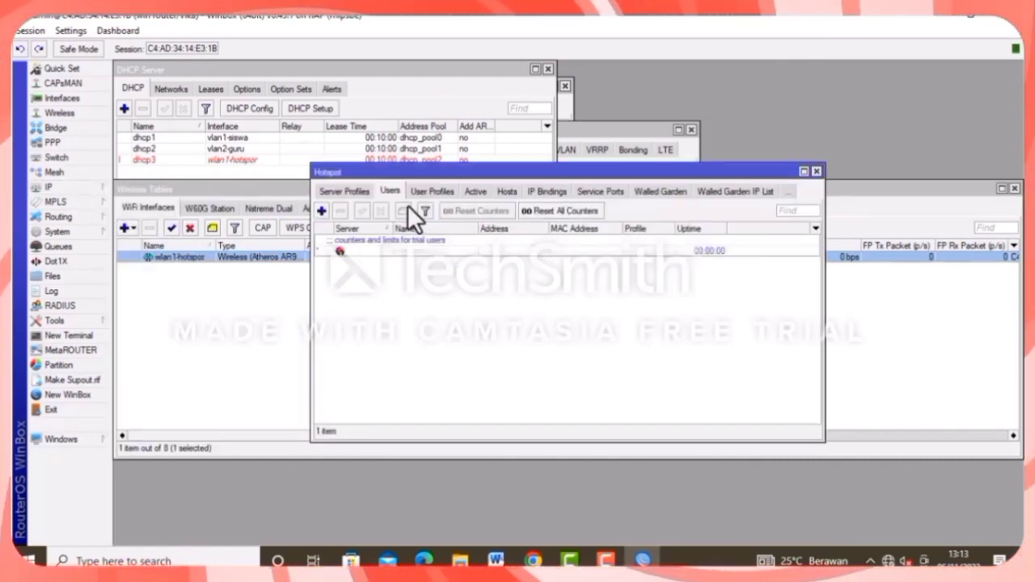
left_click(351, 190)
left_click(330, 191)
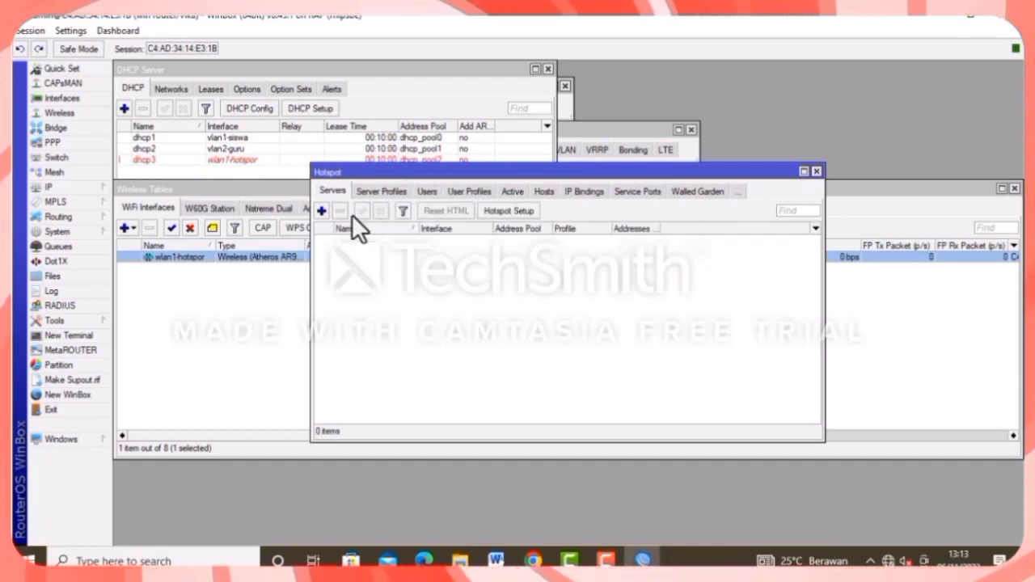
left_click(505, 211)
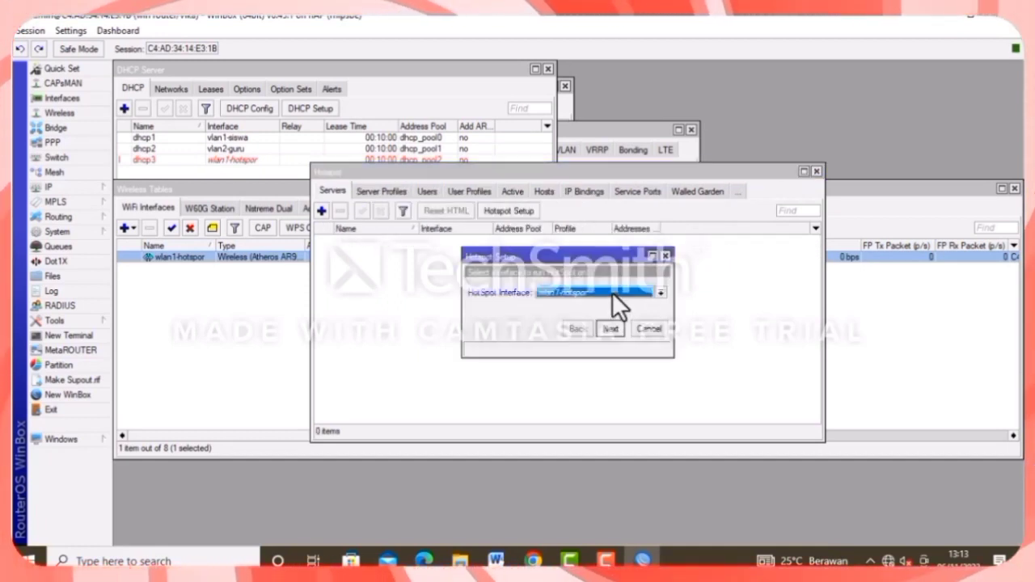
Accept the hotspot interface, local address and pool, skip SMTP, and keep DNS 8.8.8.8.
left_click(611, 328)
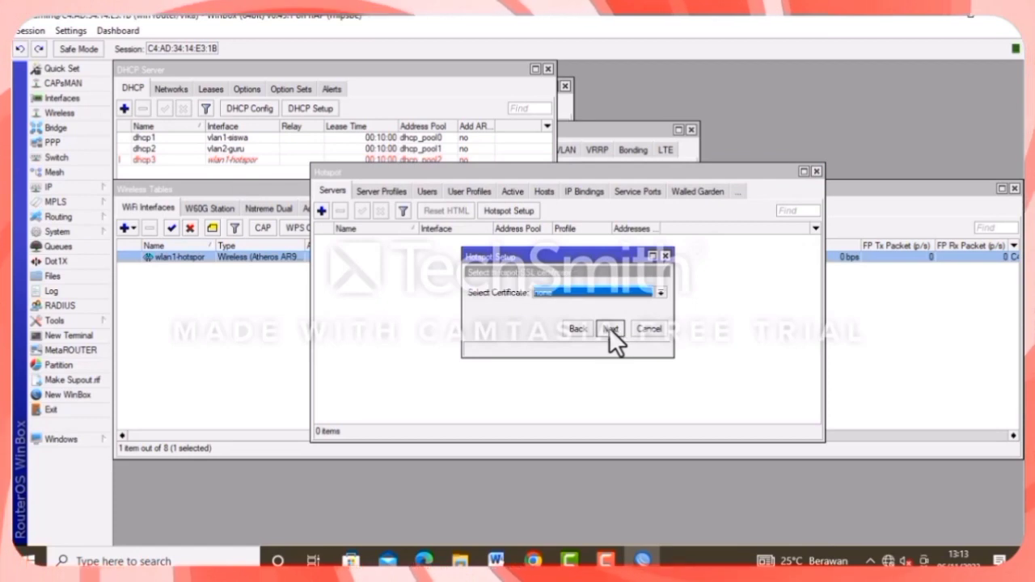
left_click(610, 327)
left_click(605, 329)
left_click(606, 330)
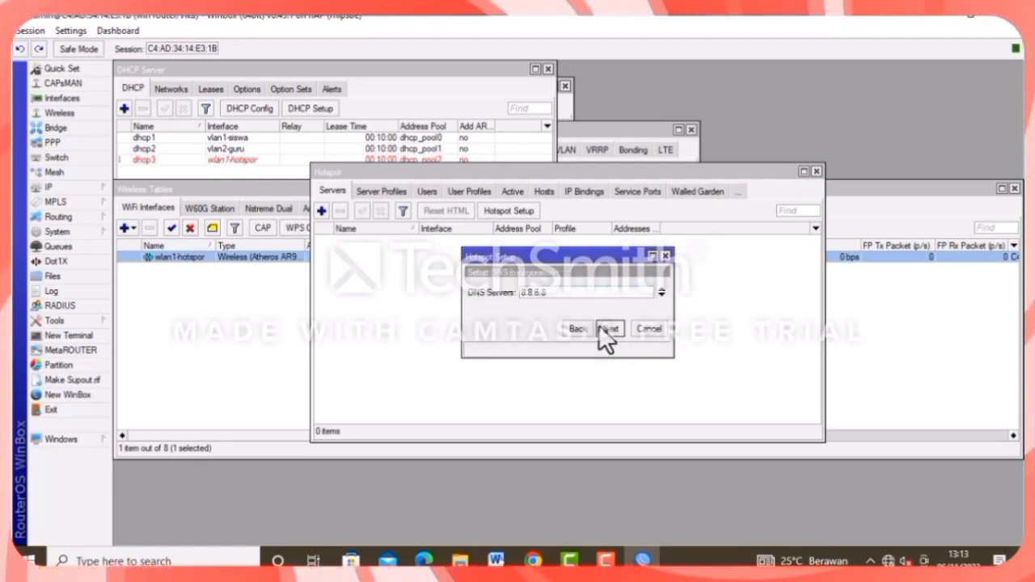
left_click(616, 330)
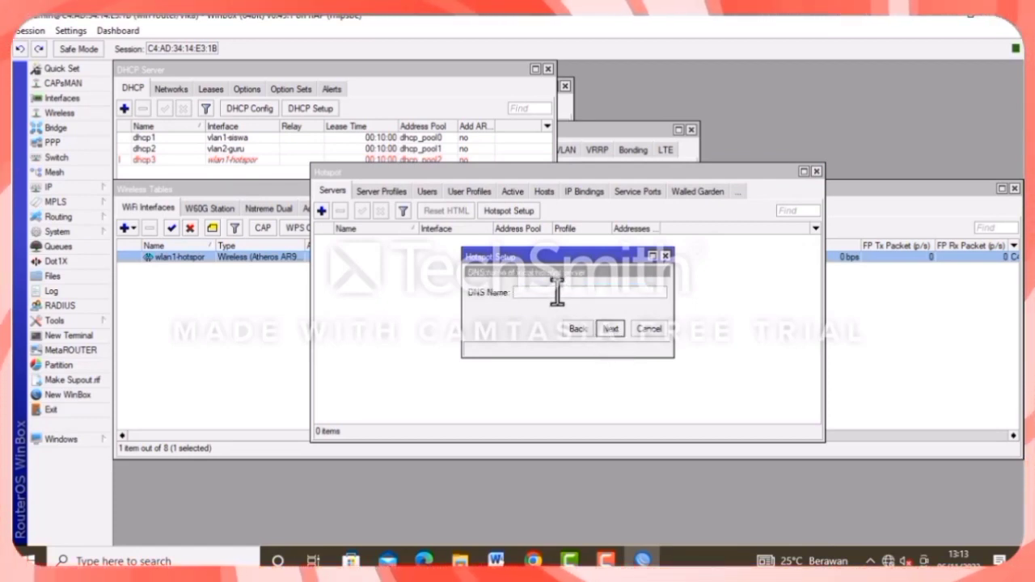
Enter the hotspot's zulvika DNS name and complete the hotspot setup.
type("z")
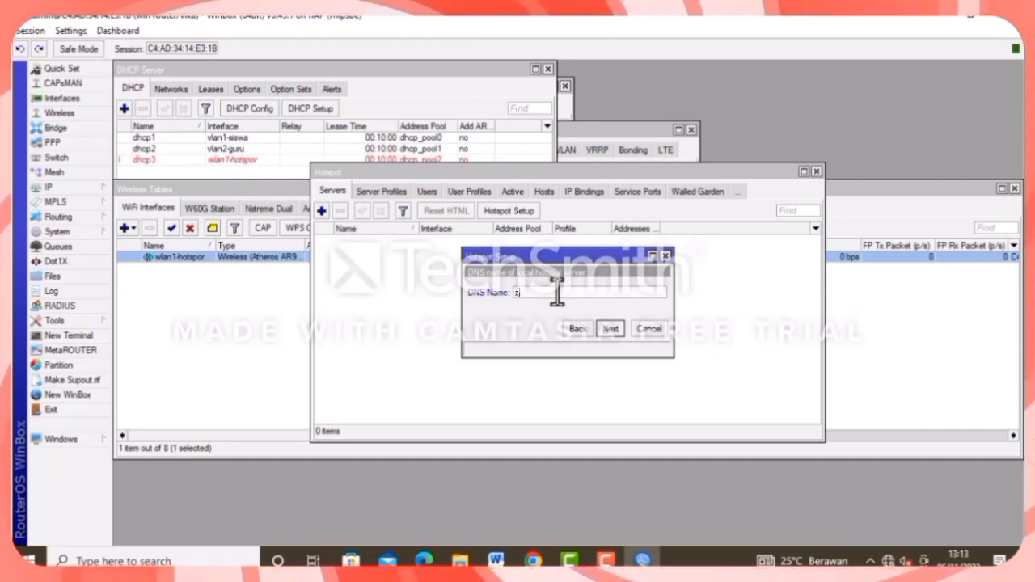
type("ulvika")
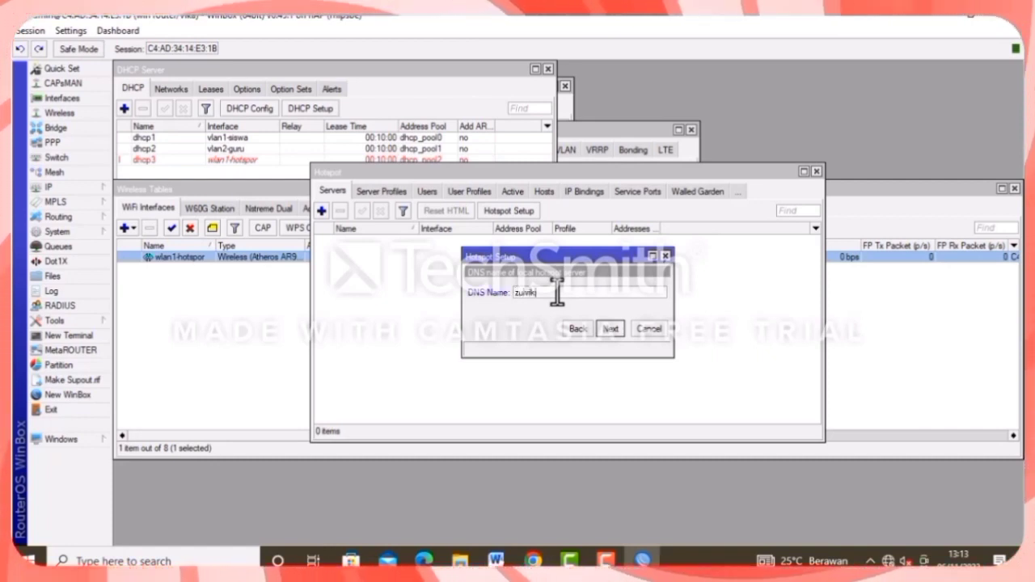
type(".c")
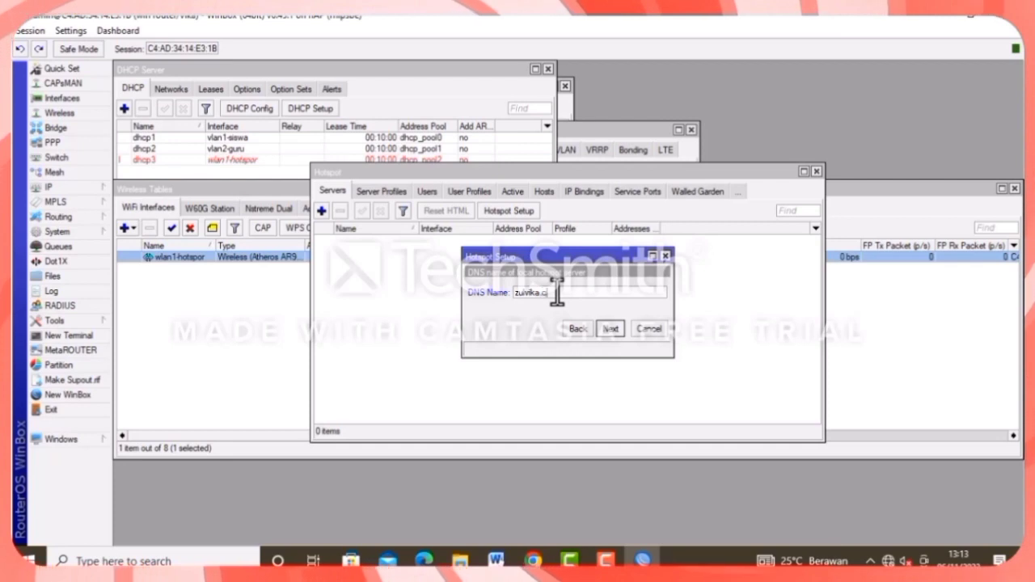
type("h")
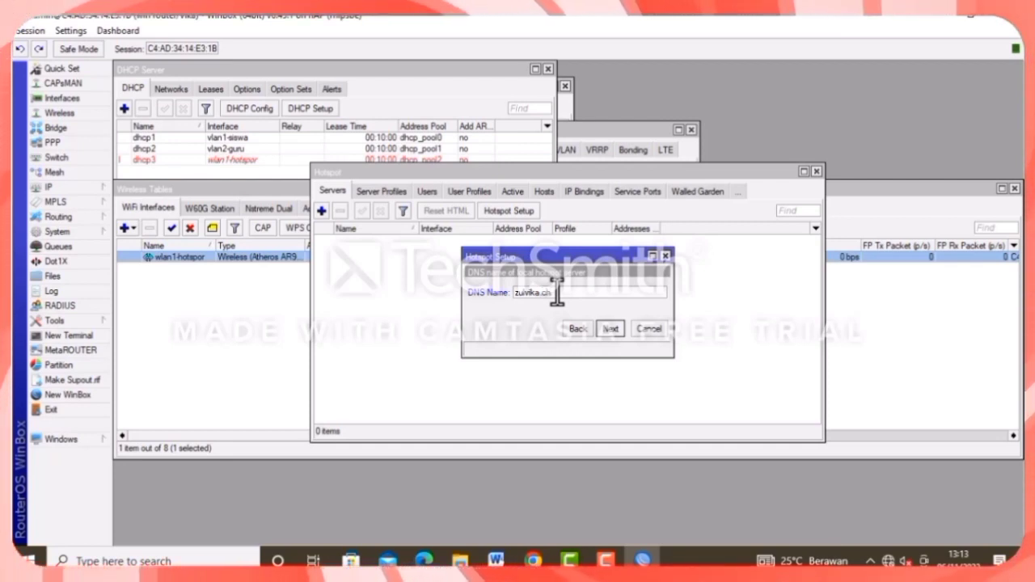
key("BackSpace")
key("BackSpace")
type("sch")
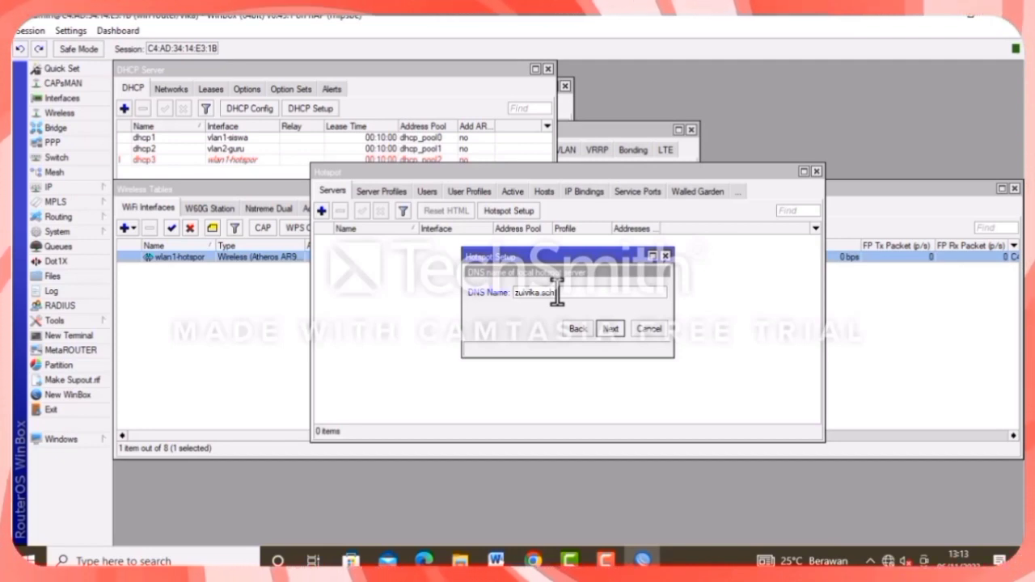
type("o")
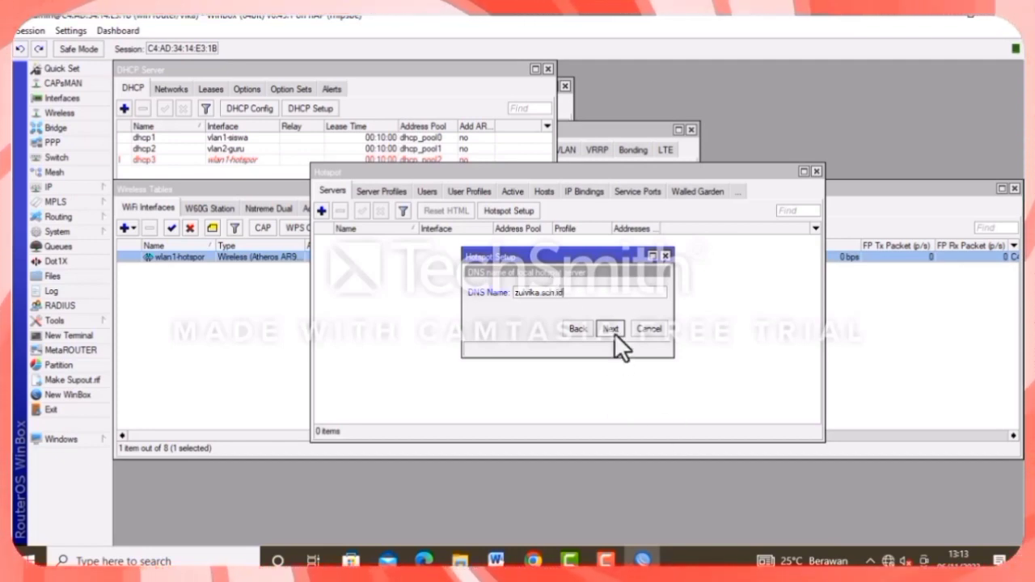
left_click(611, 328)
left_click(610, 328)
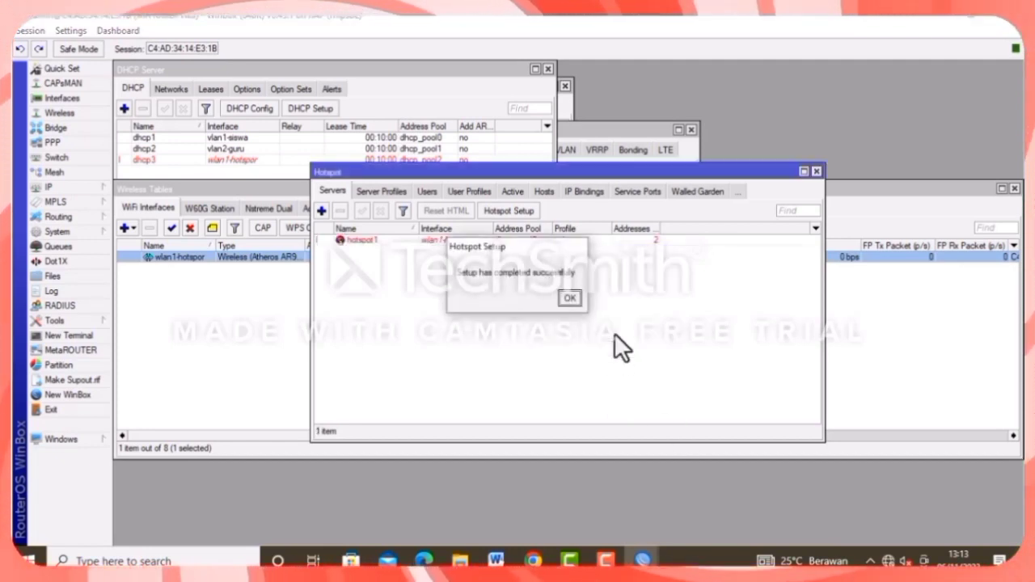
left_click(570, 299)
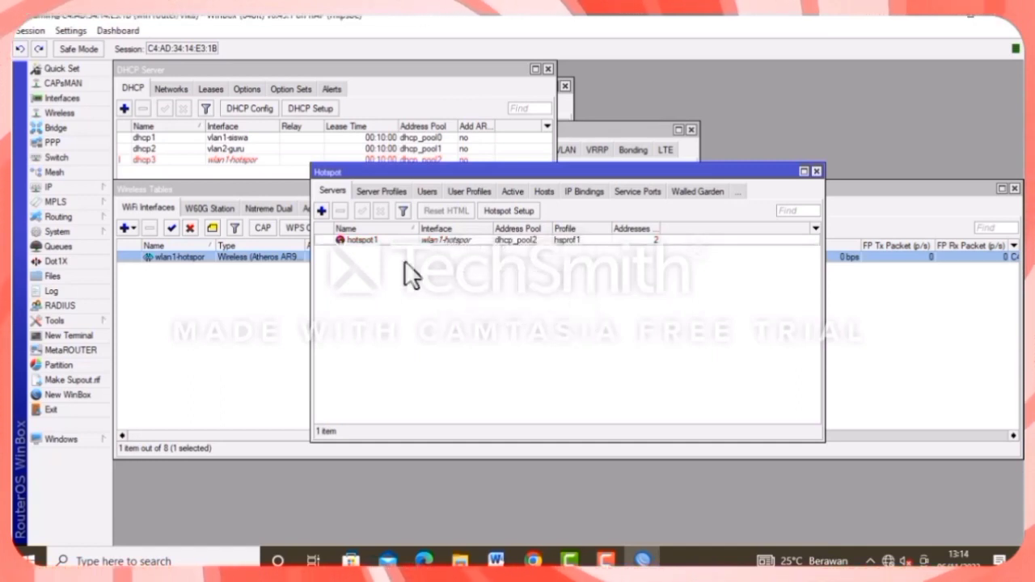
Reset hotspot1's HTML login pages to the defaults.
left_click(445, 239)
left_click(446, 210)
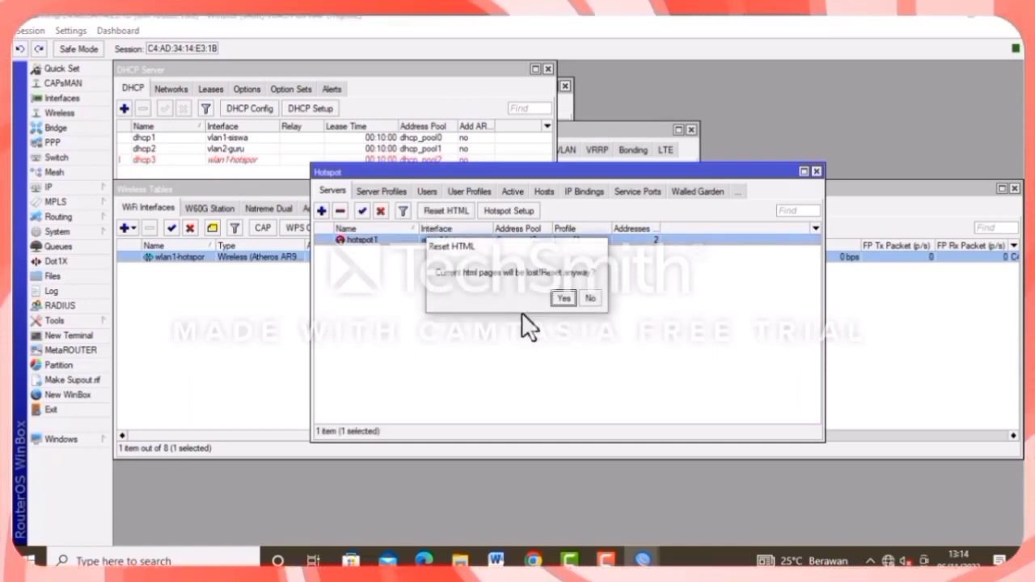
left_click(563, 298)
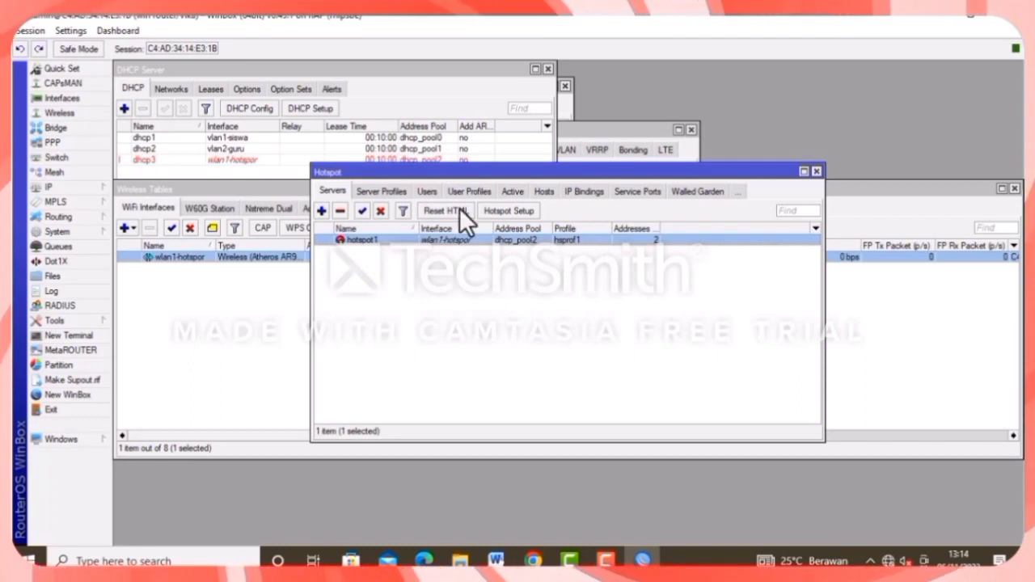
Rename the default user profile to vika with 30 shared users.
left_click(472, 189)
double_click(347, 239)
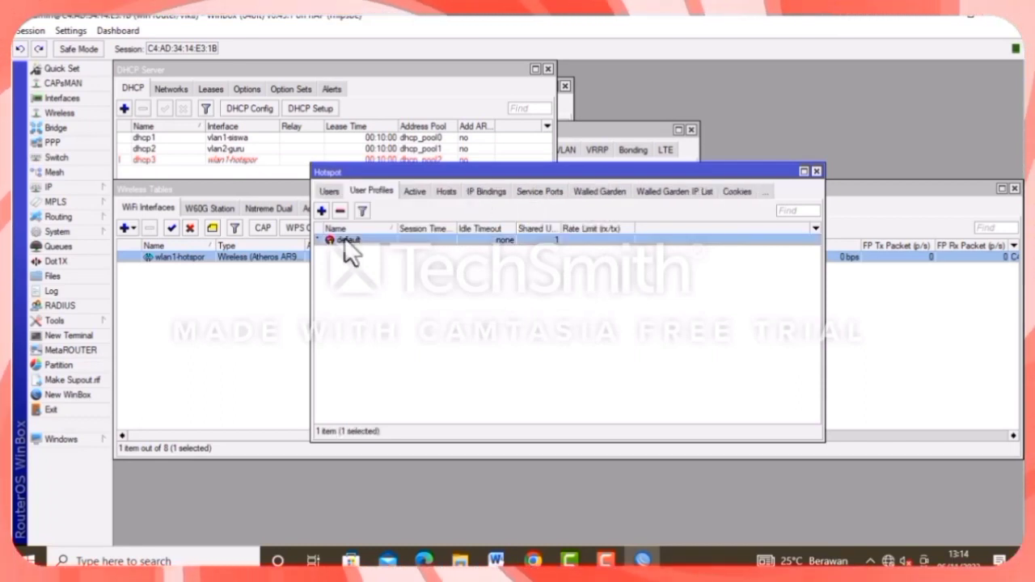
left_click(435, 136)
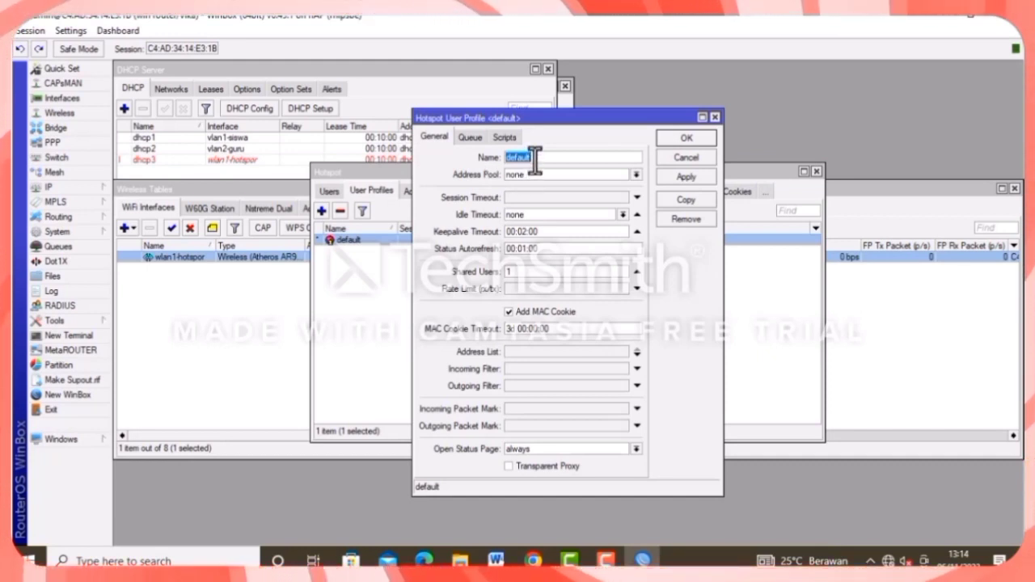
type("vik")
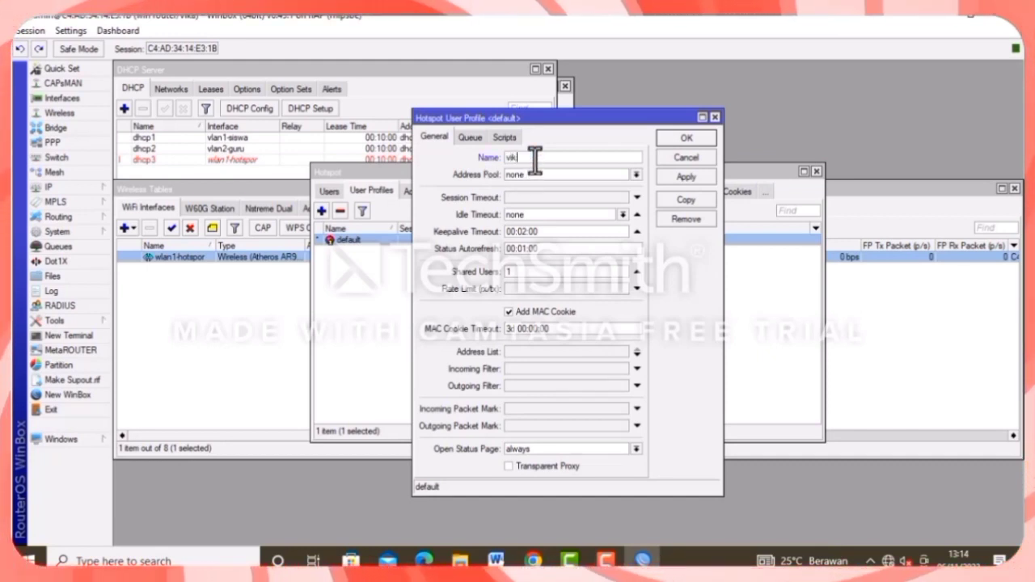
type("aaaaaaaa")
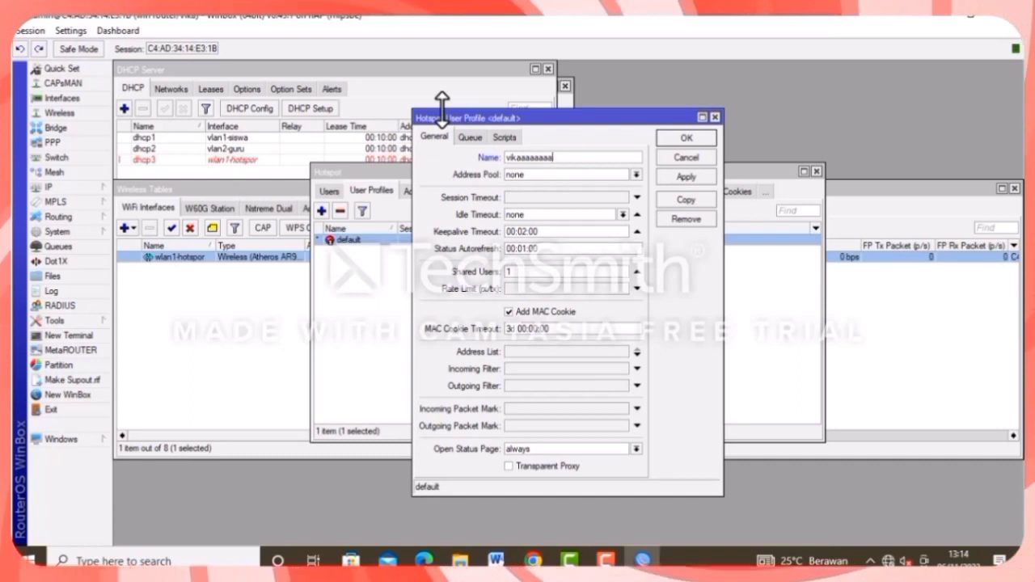
key("BackSpace")
key("BackSpace")
key("BackSpace")
key("BackSpace")
key("BackSpace")
key("BackSpace")
key("BackSpace")
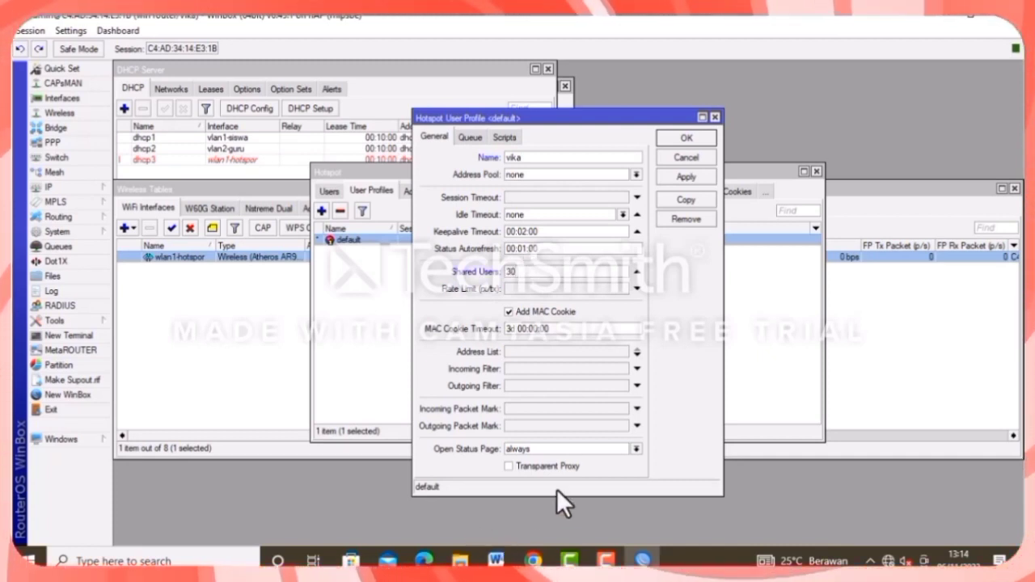
key("Return")
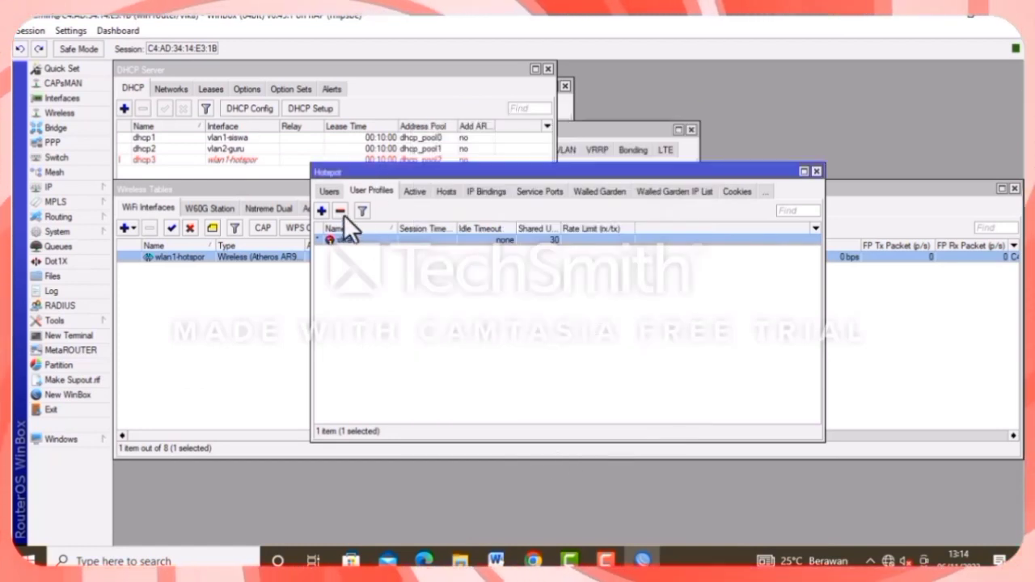
Add user profile 'kepala sekolah' with a 512 rate limit.
left_click(322, 210)
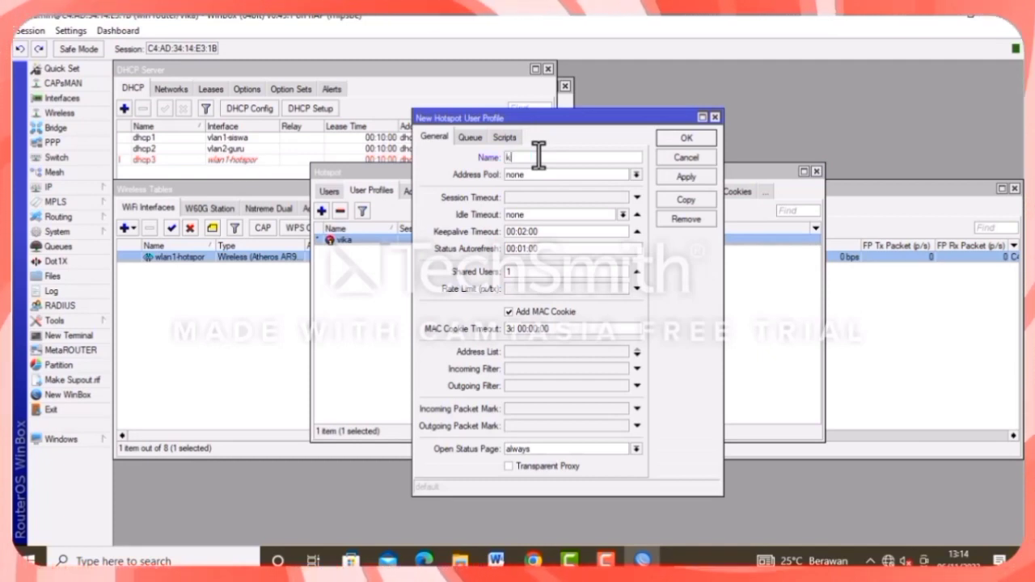
type("epal")
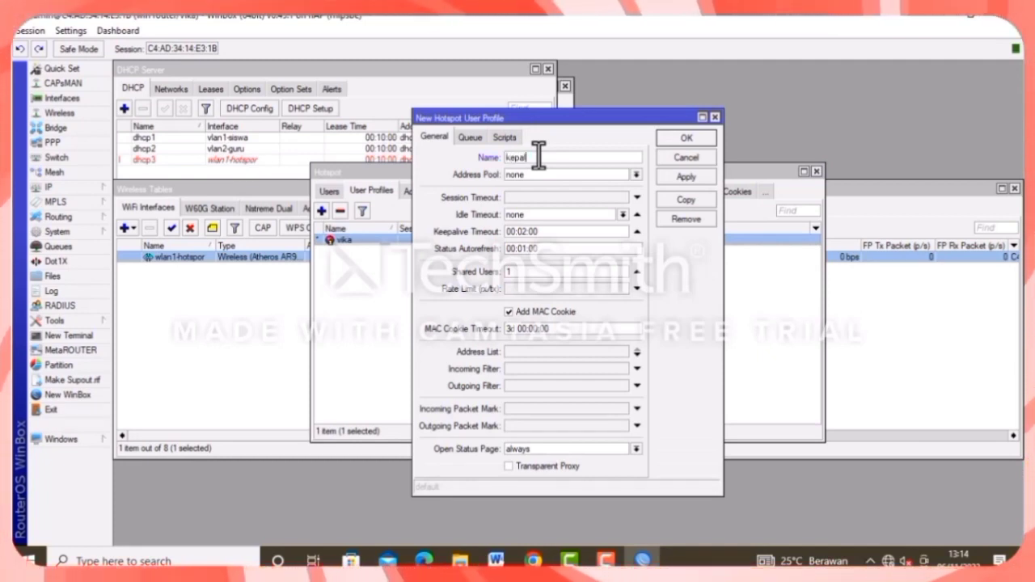
type("a seko")
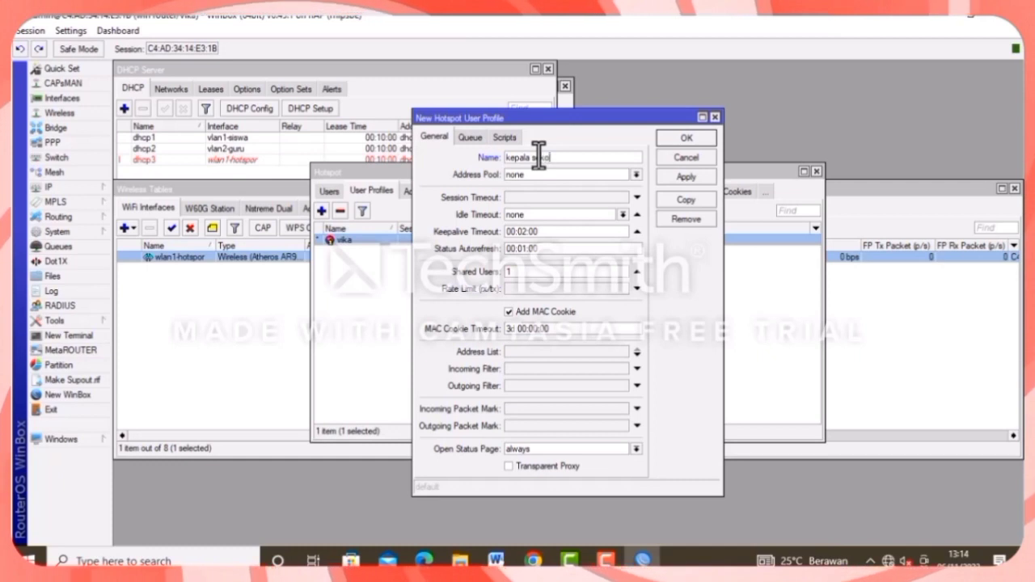
type("lah")
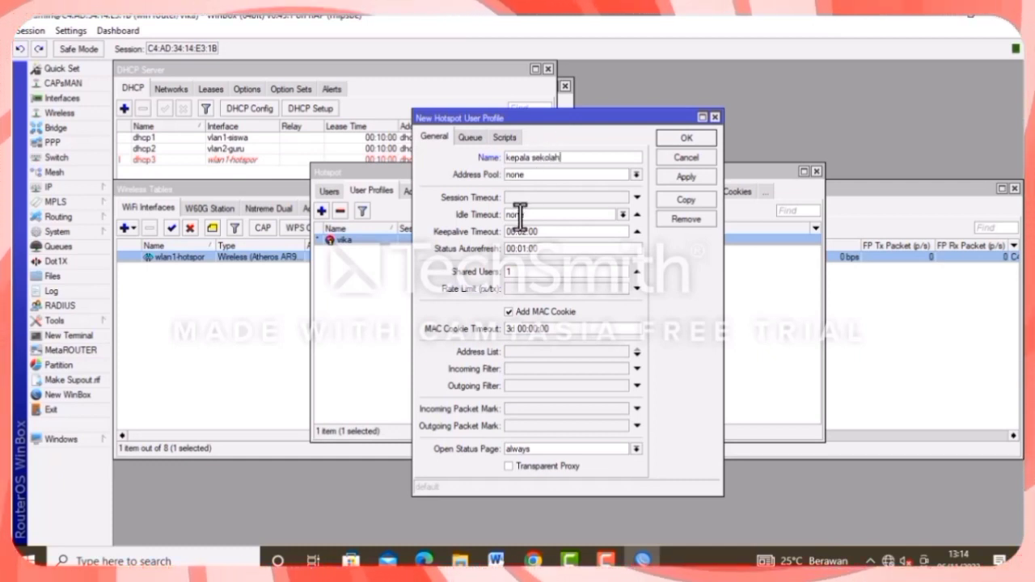
left_click(525, 288)
type("2")
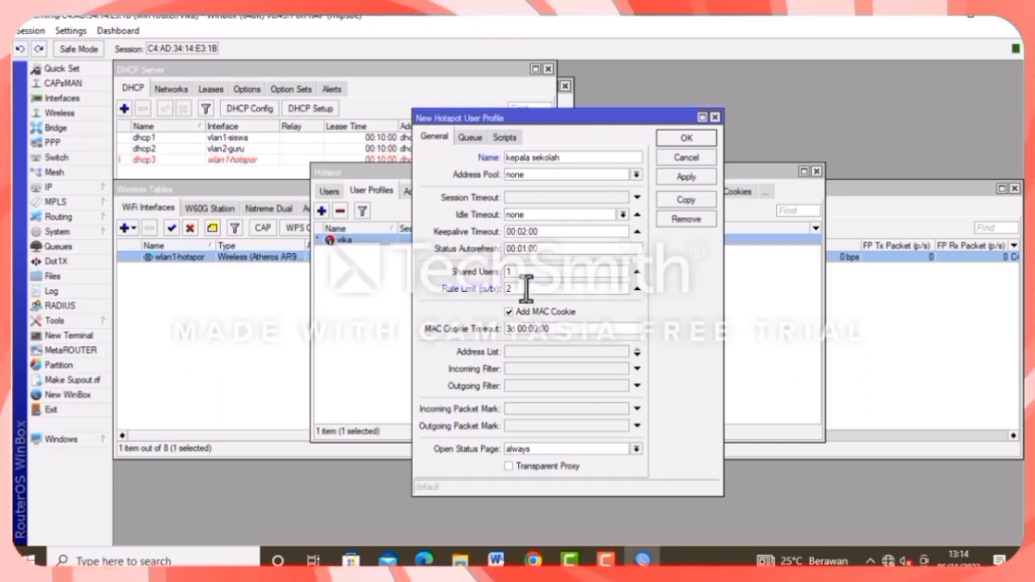
type("12")
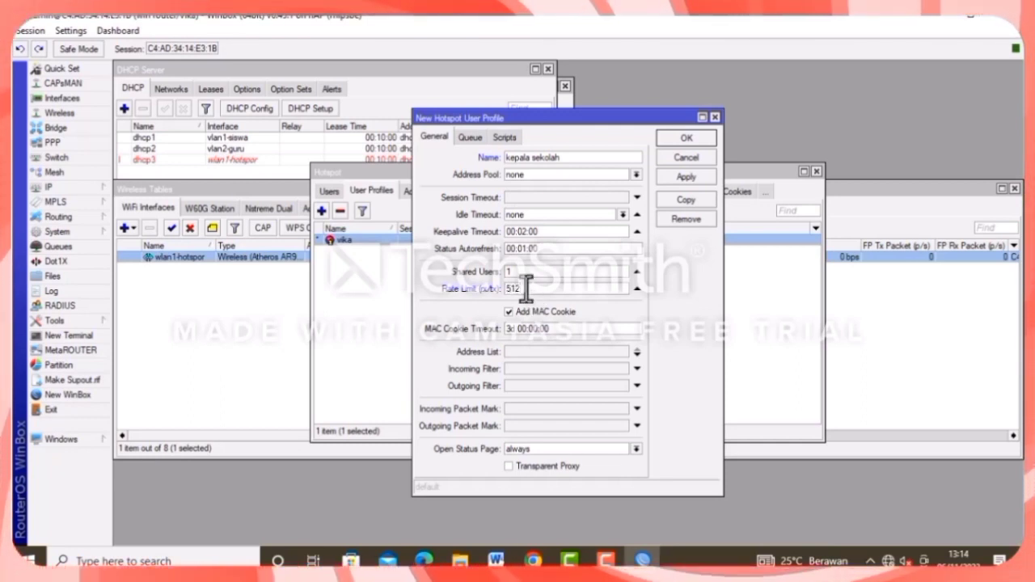
left_click(475, 139)
left_click(518, 174)
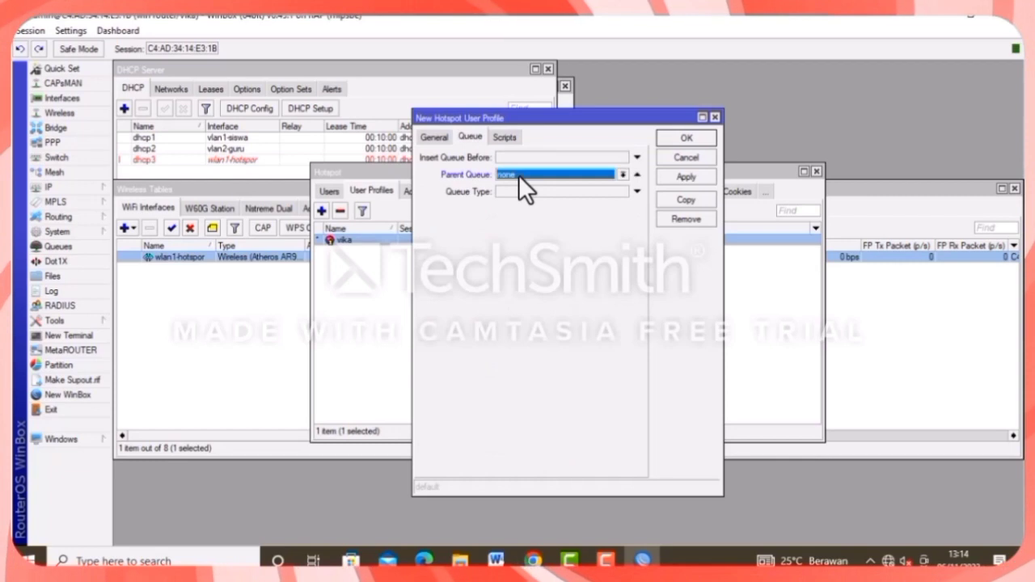
left_click(691, 171)
left_click(689, 143)
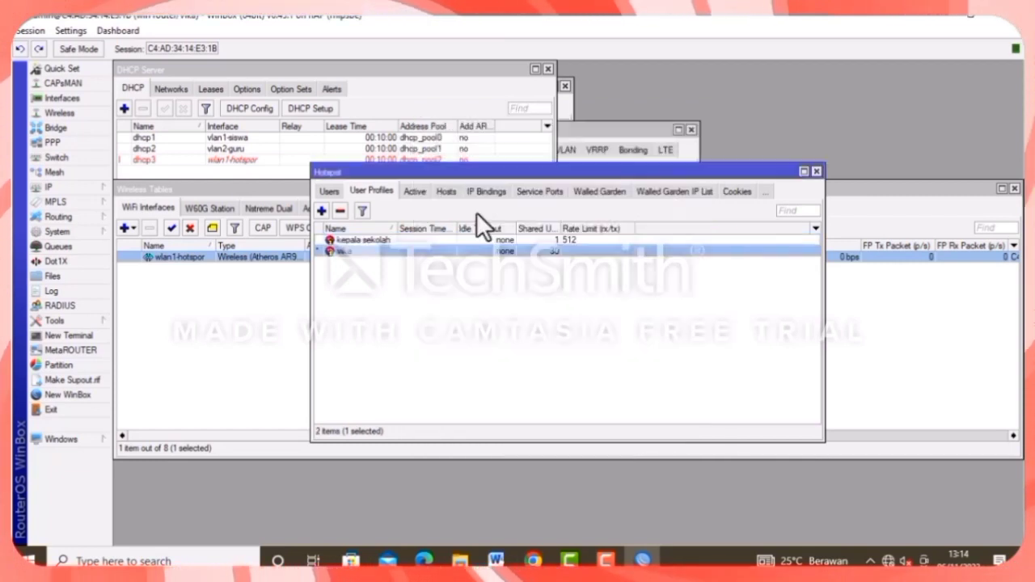
Add user profile 'guru' with a 256 rate limit.
left_click(321, 211)
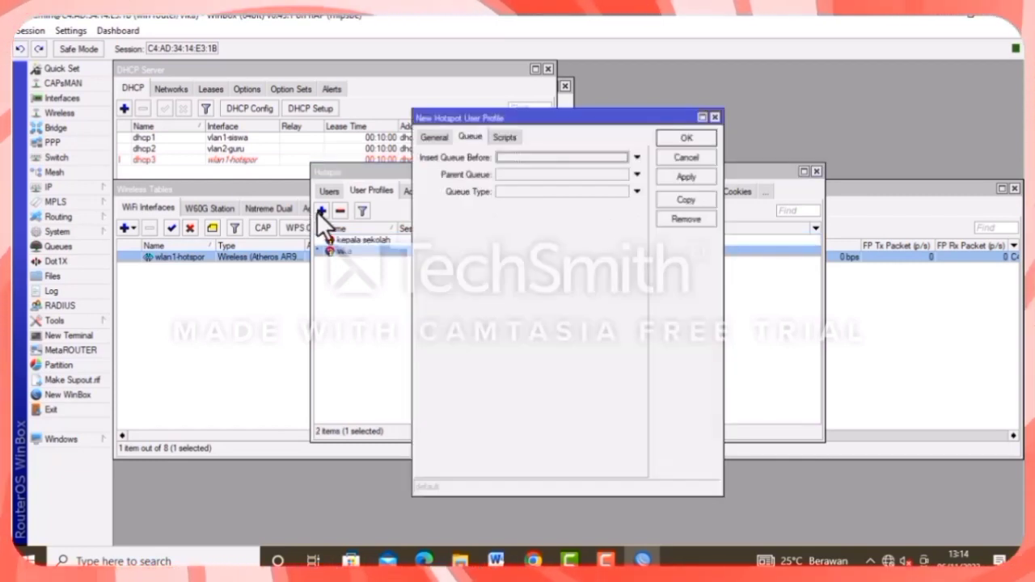
left_click(437, 138)
type("gur")
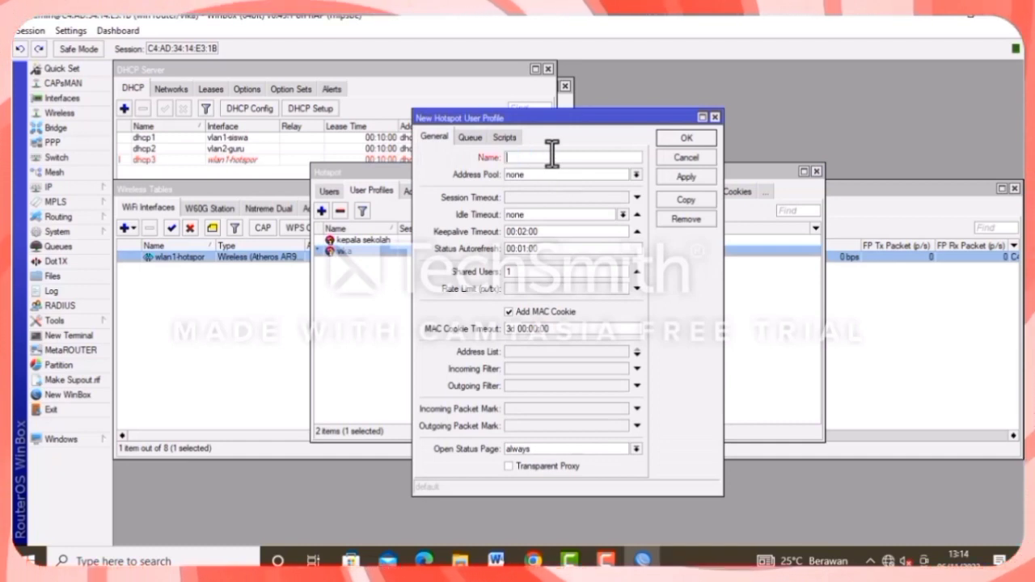
type("u")
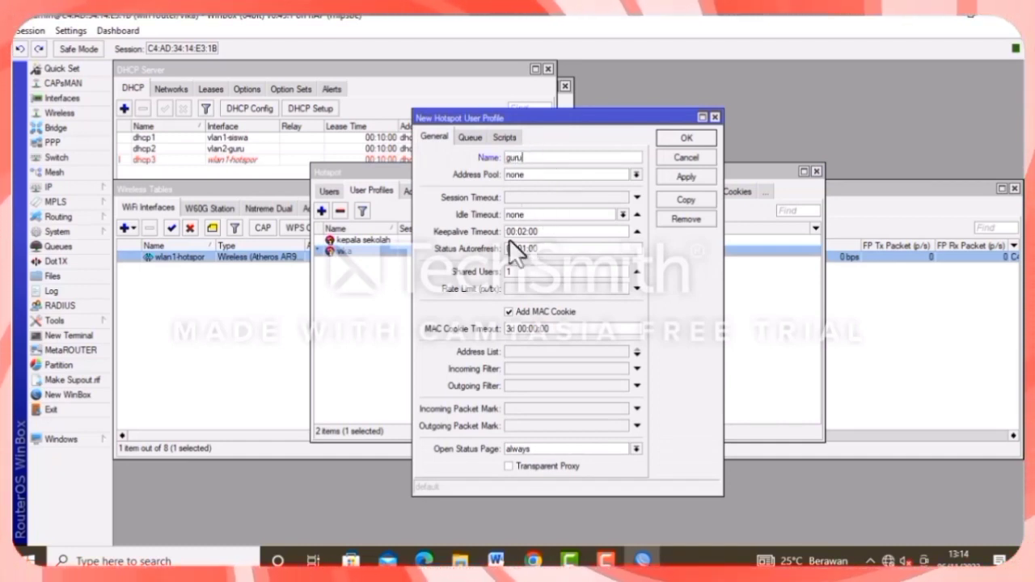
left_click(520, 288)
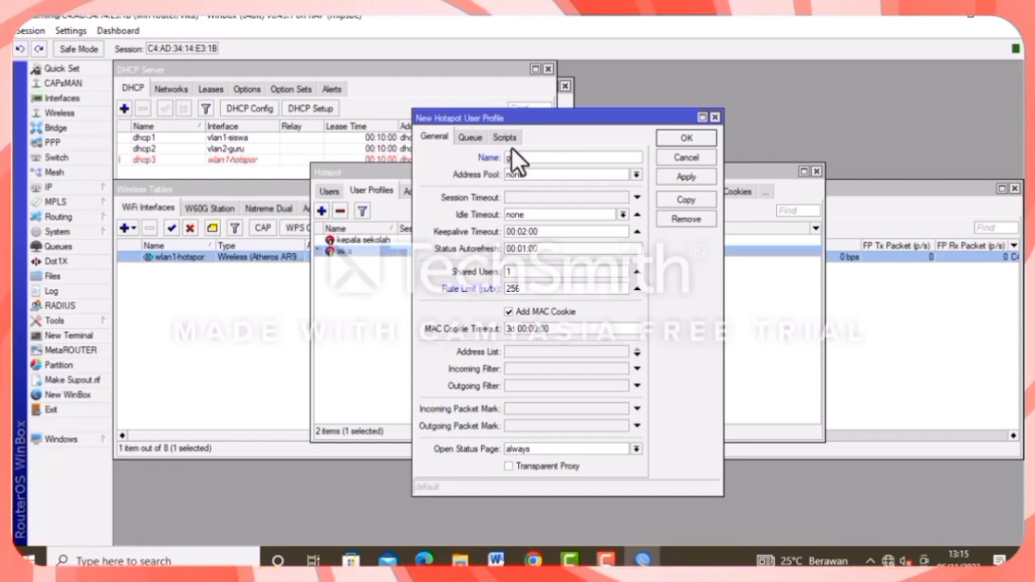
left_click(471, 135)
left_click(550, 174)
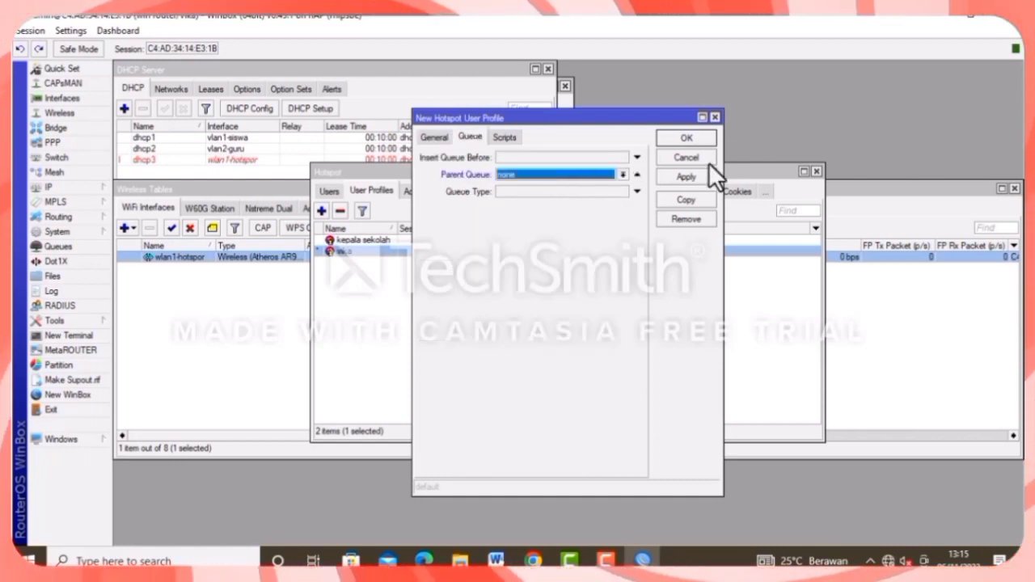
left_click(698, 144)
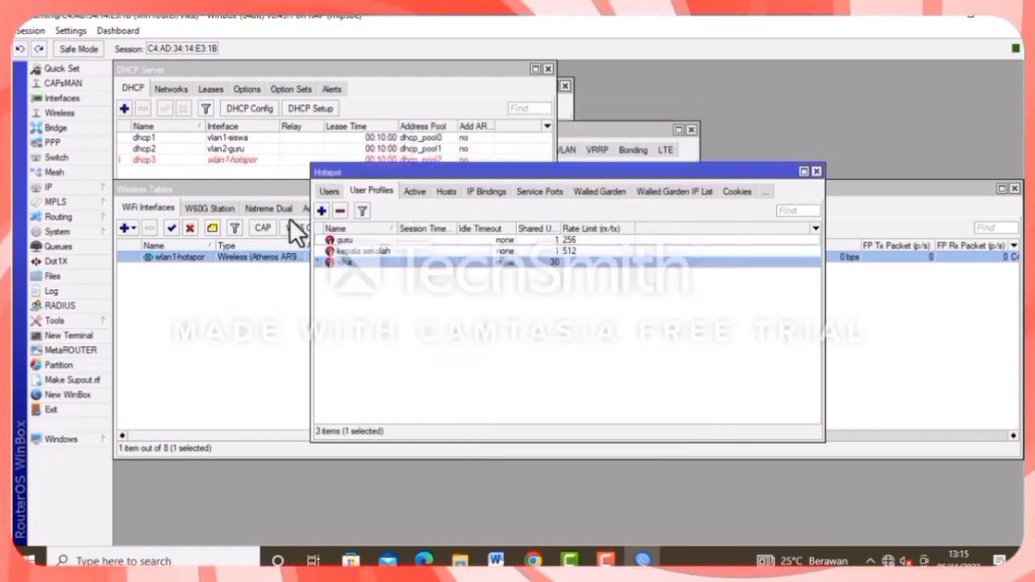
Add user profile 'siswa' with a 128 rate limit.
left_click(321, 210)
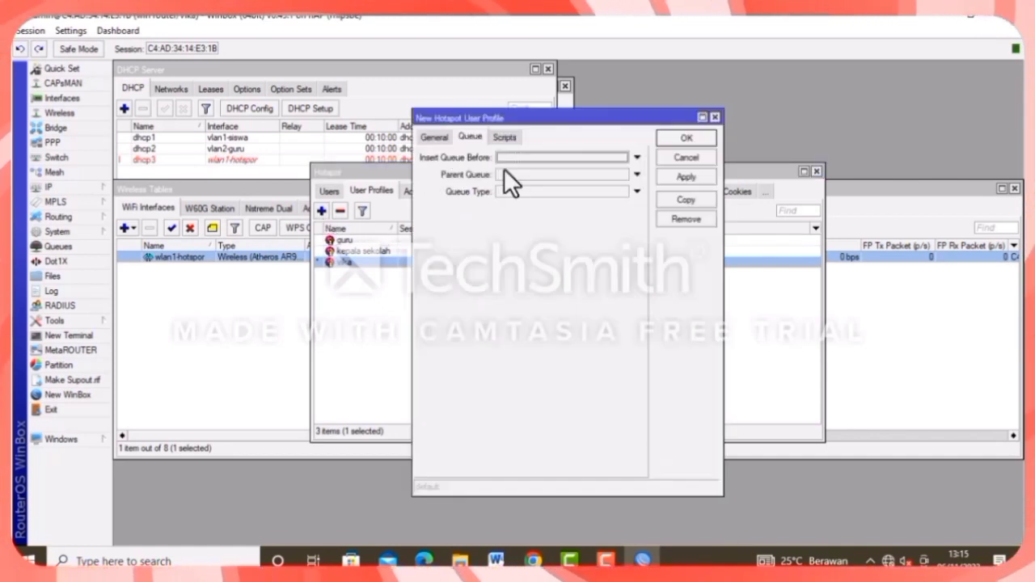
left_click(444, 134)
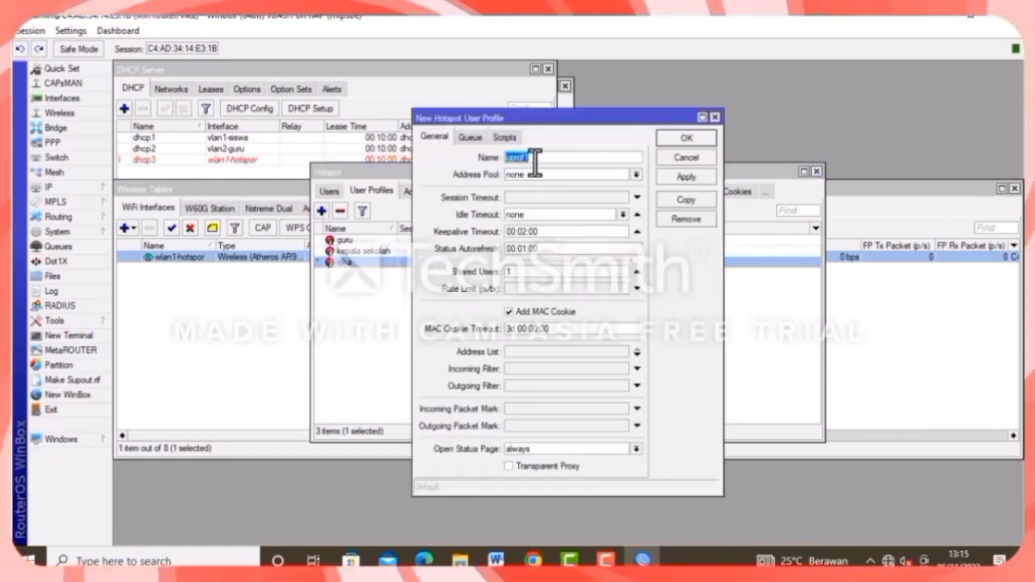
type("siswa")
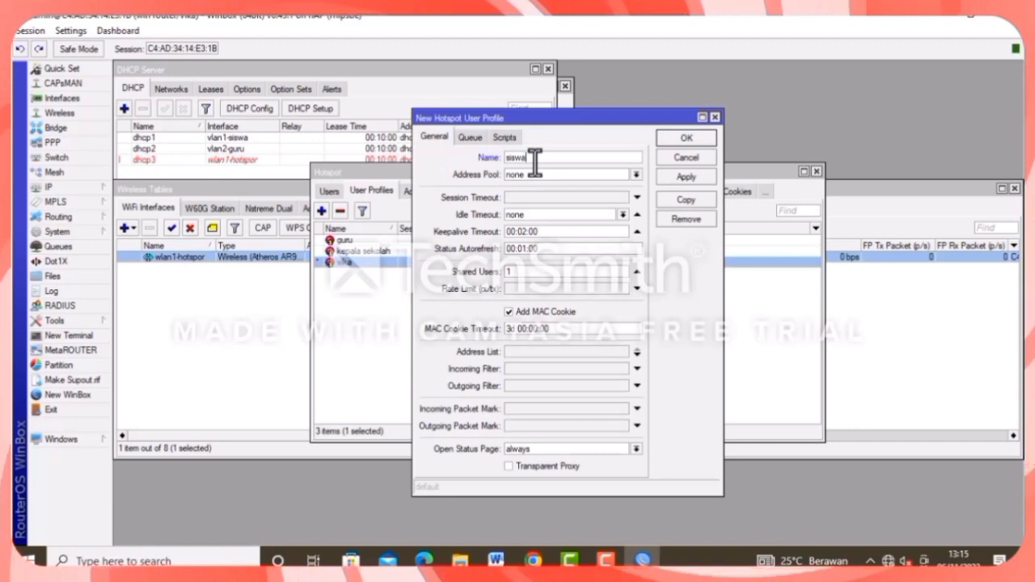
left_click(530, 288)
type("12")
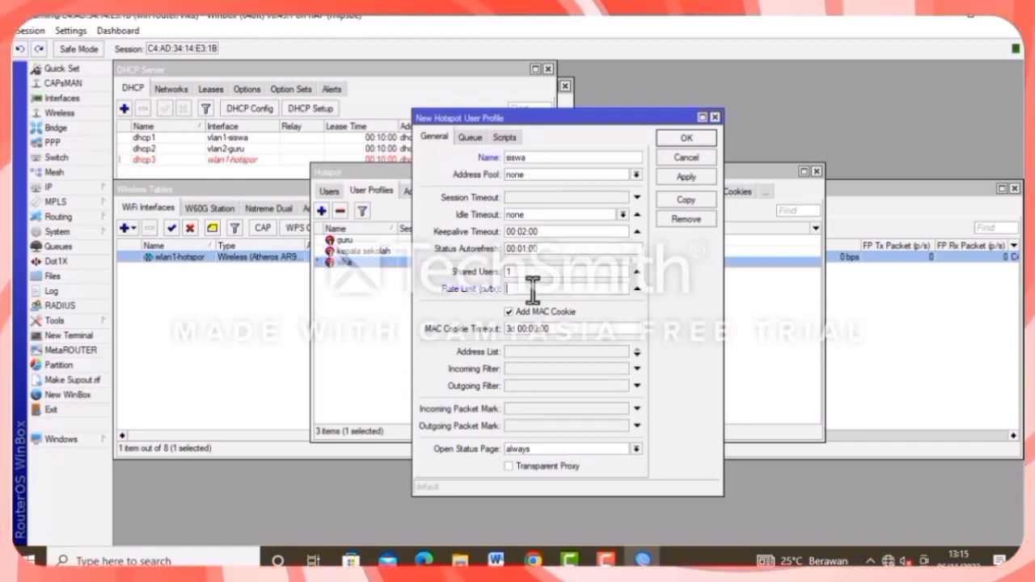
type("8")
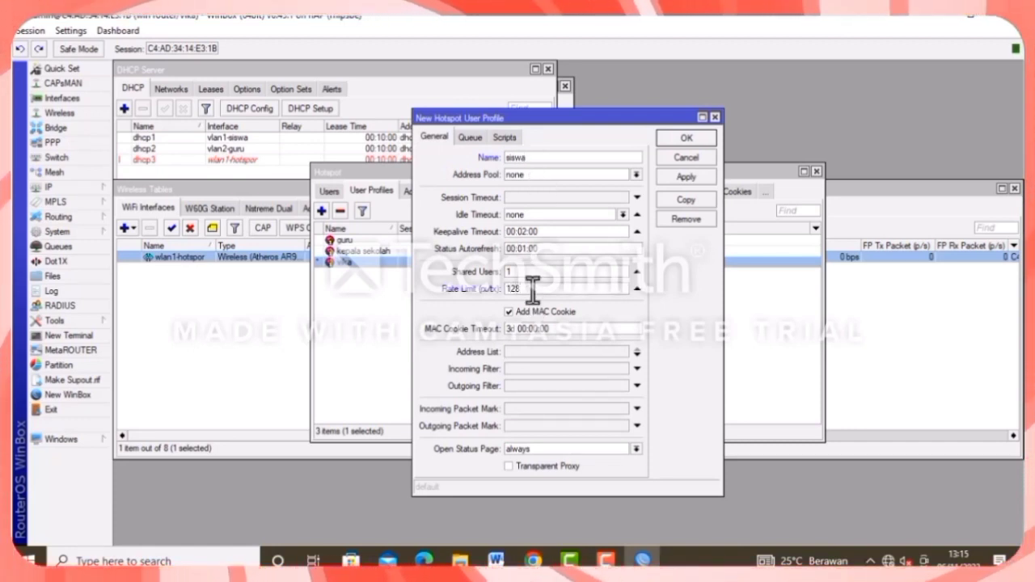
left_click(689, 177)
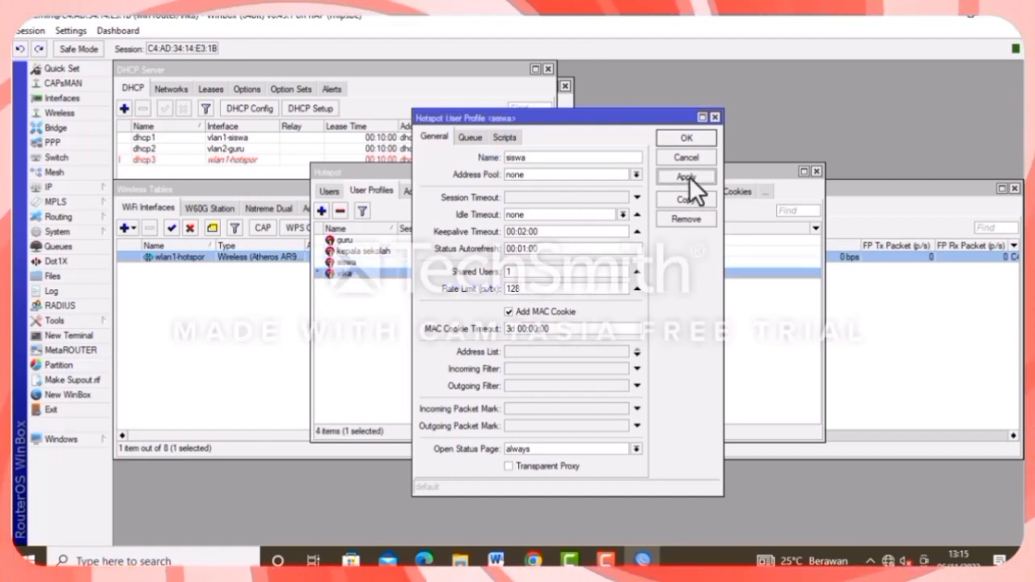
left_click(684, 138)
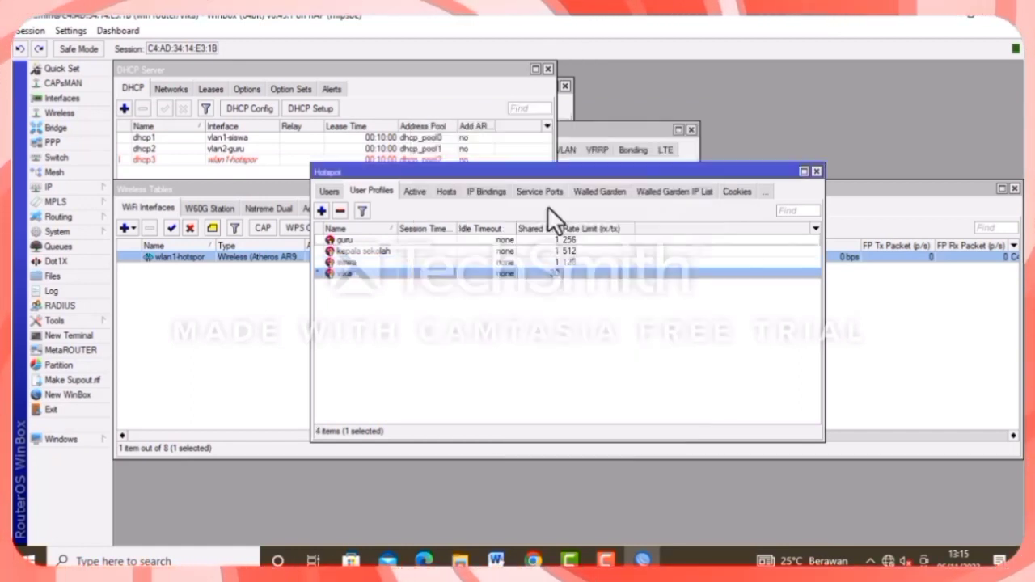
Untick Cookie login in server profile hsprof1, keeping HTTP CHAP, then show hotspot users.
left_click(340, 190)
left_click(340, 189)
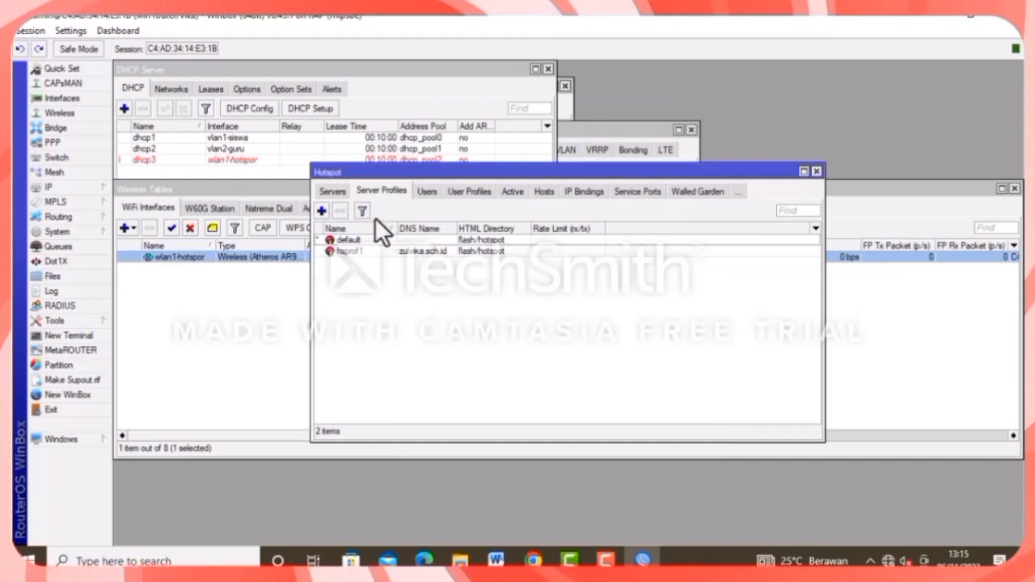
double_click(393, 247)
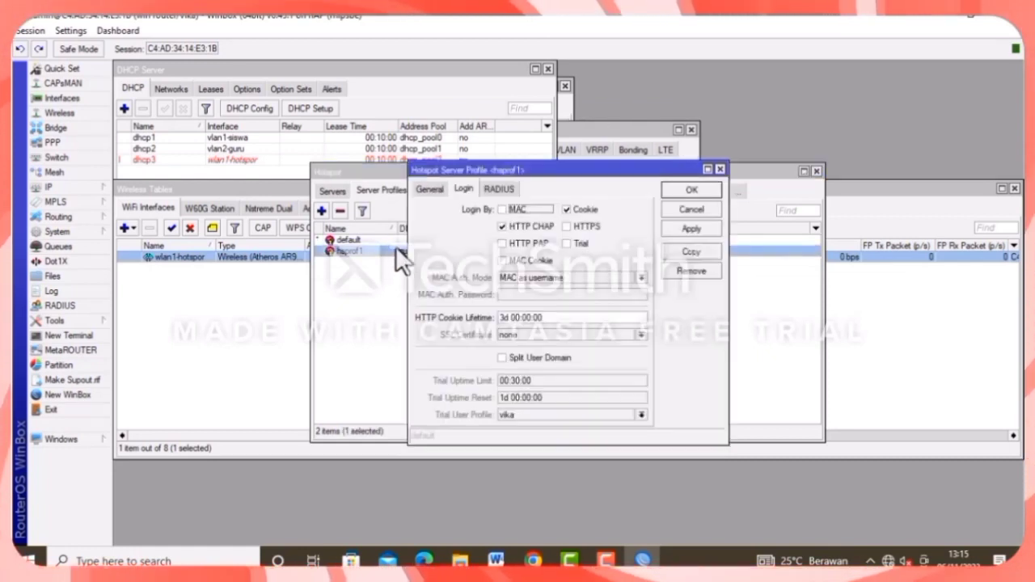
left_click(566, 209)
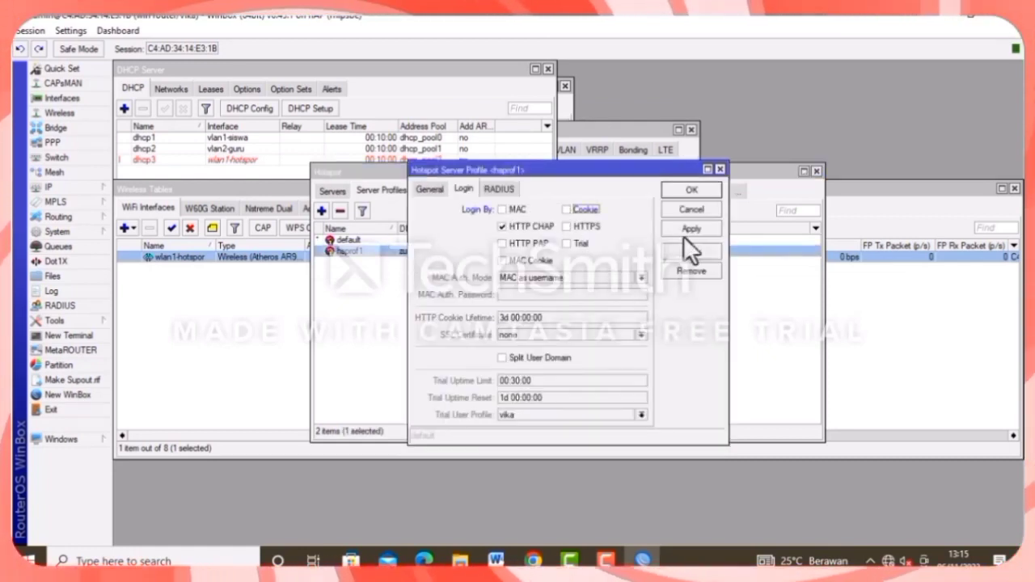
left_click(681, 191)
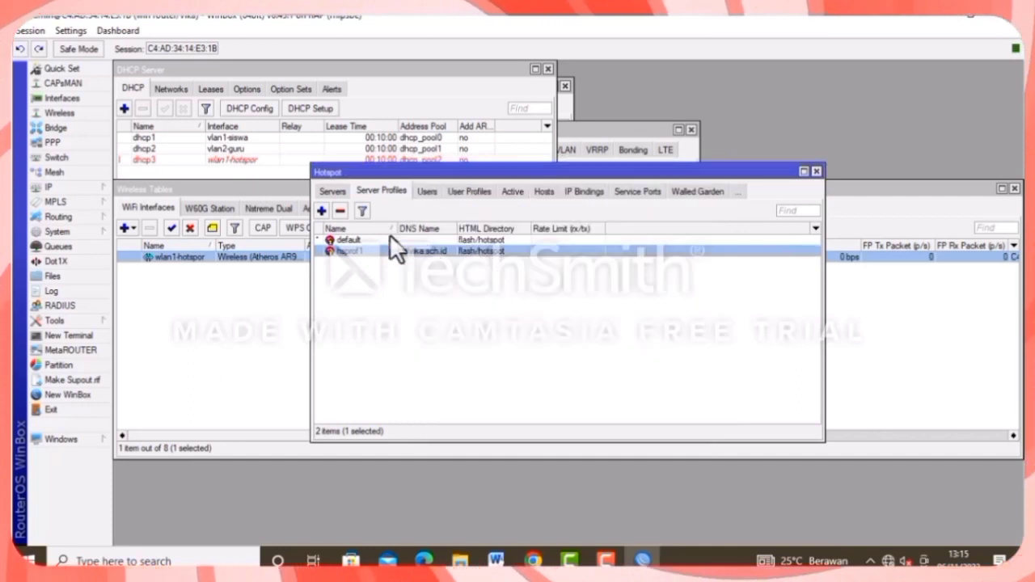
left_click(427, 190)
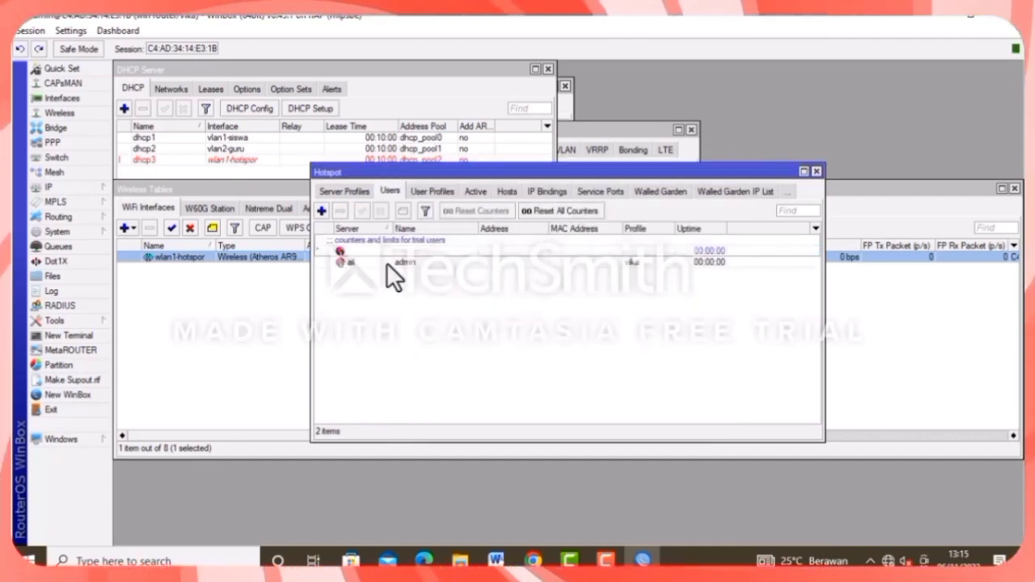
Give the admin hotspot user a new login name.
double_click(387, 262)
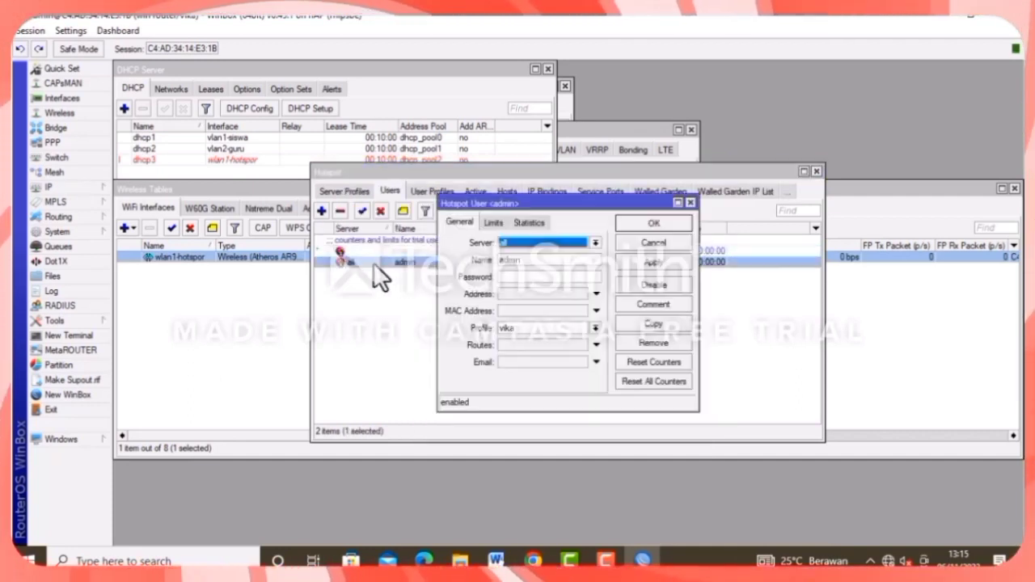
double_click(533, 262)
key("BackSpace")
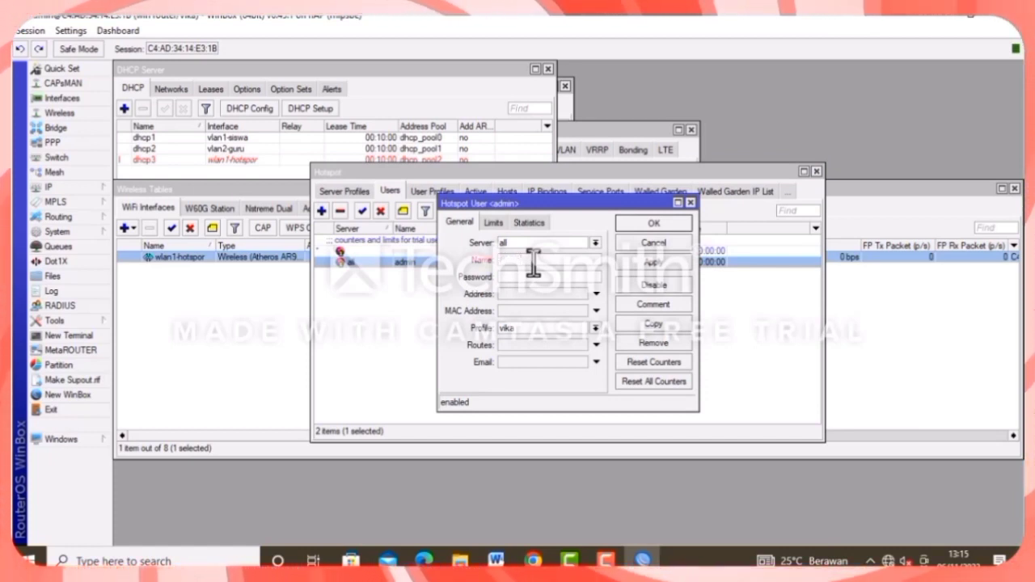
type("rulvika")
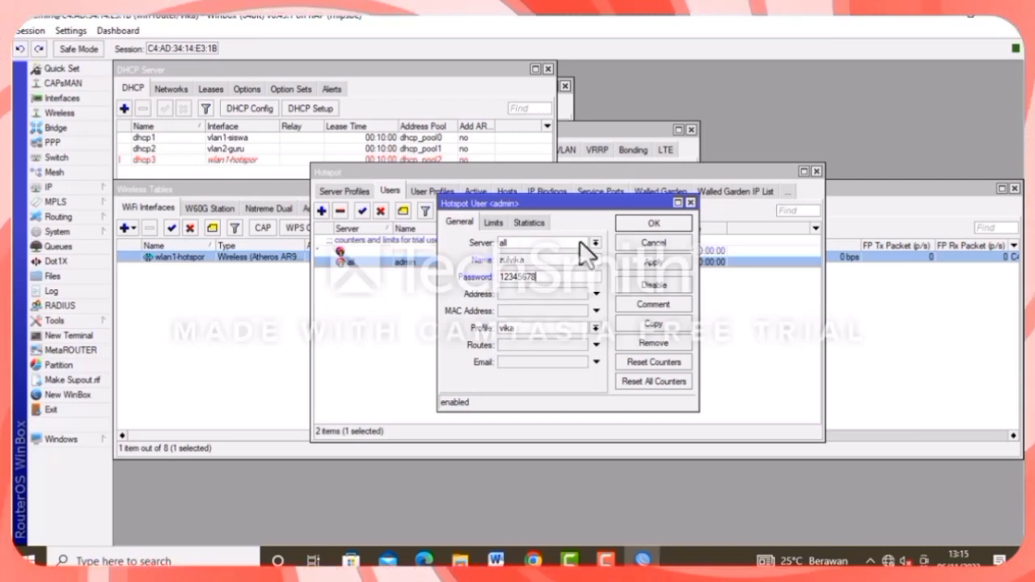
left_click(651, 219)
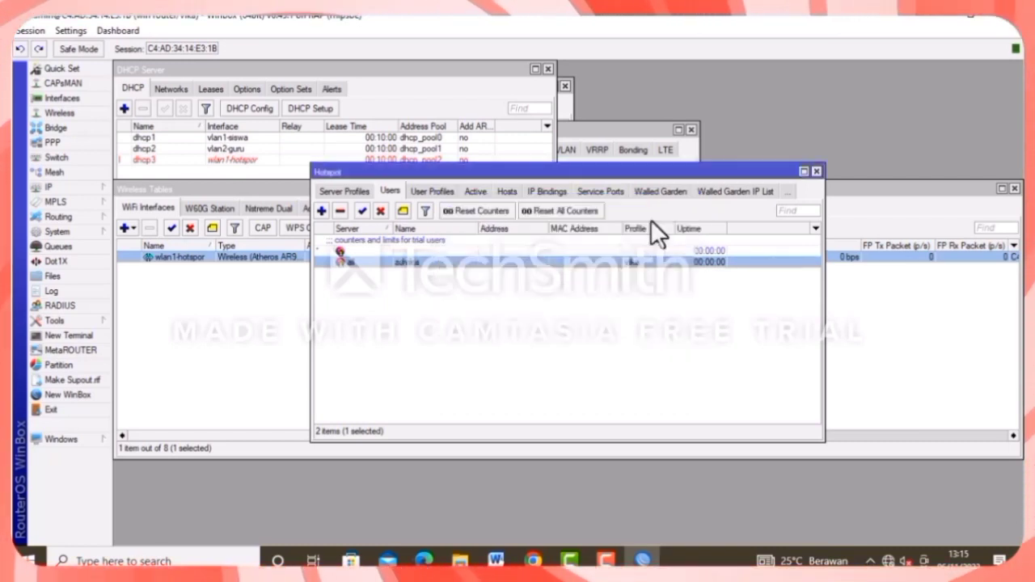
Add hotspot user1 with a password and the kepala sekolah profile.
left_click(321, 211)
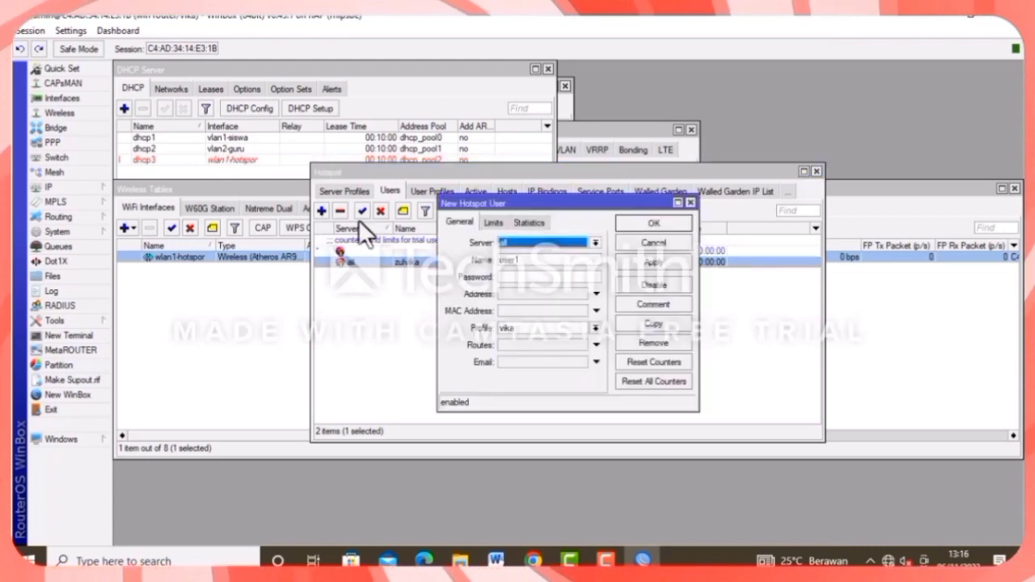
left_click(516, 277)
type("123")
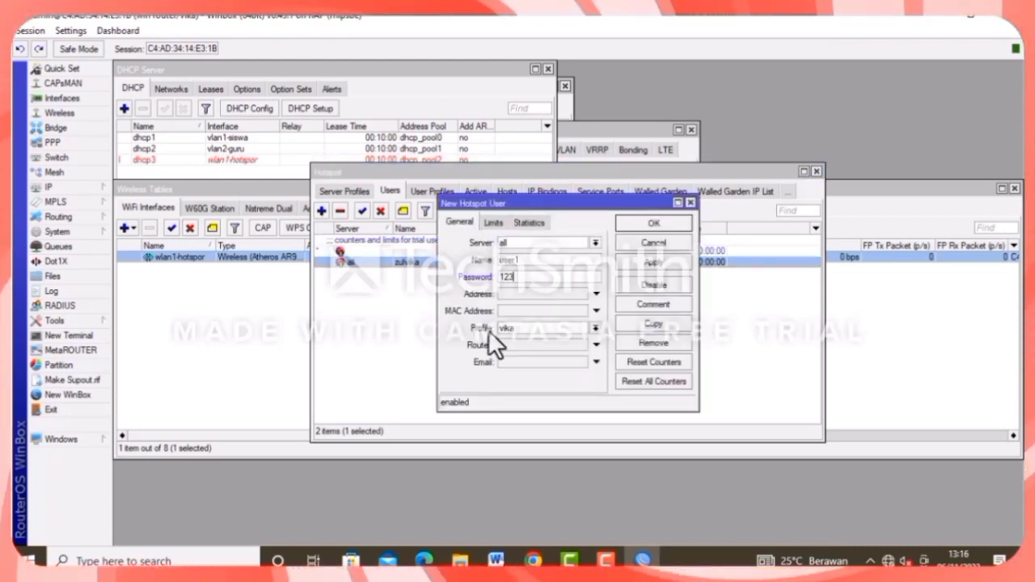
left_click(515, 329)
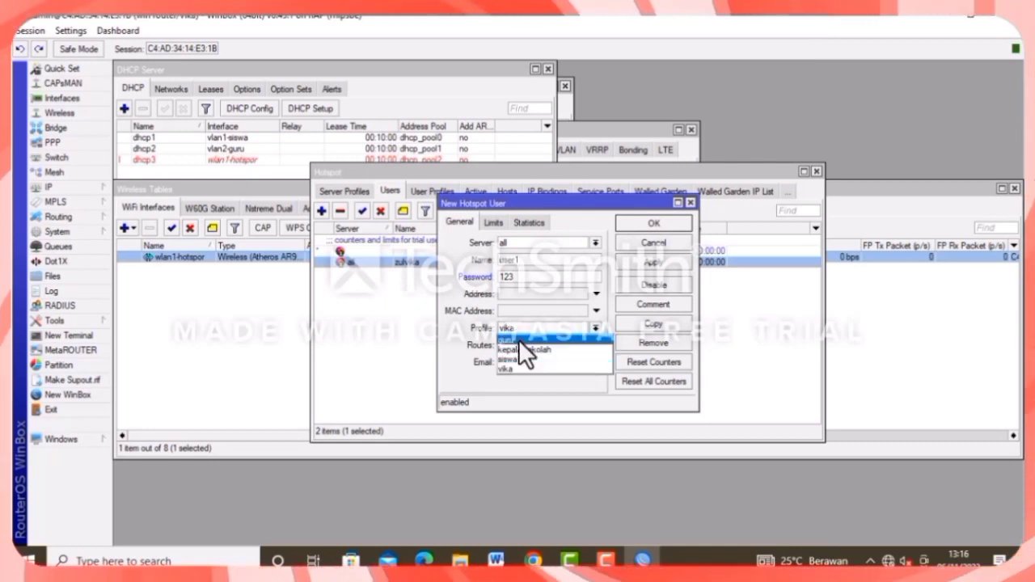
left_click(520, 351)
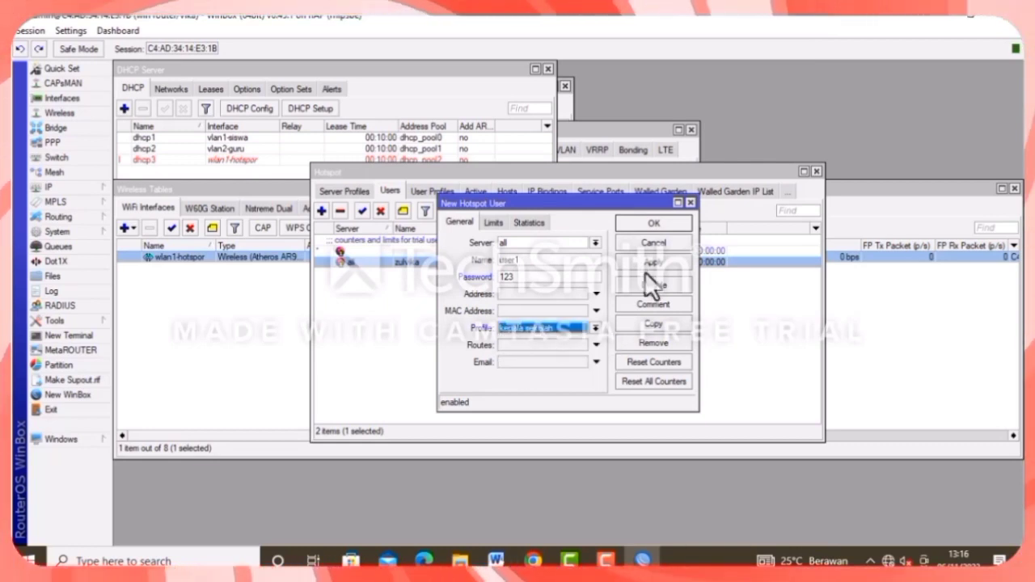
left_click(644, 271)
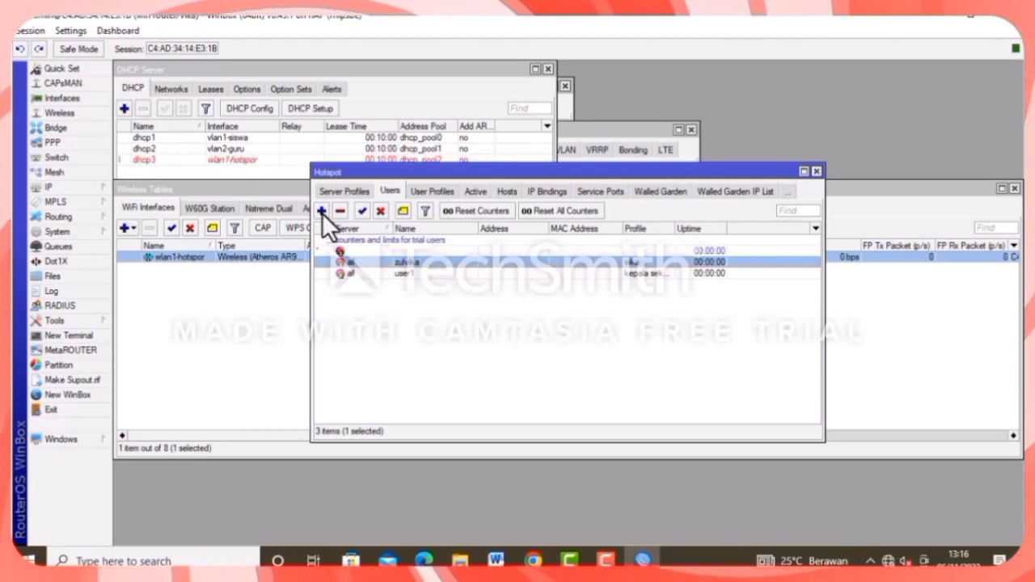
Add hotspot user2 with a password and the guru profile.
left_click(324, 212)
left_click(518, 294)
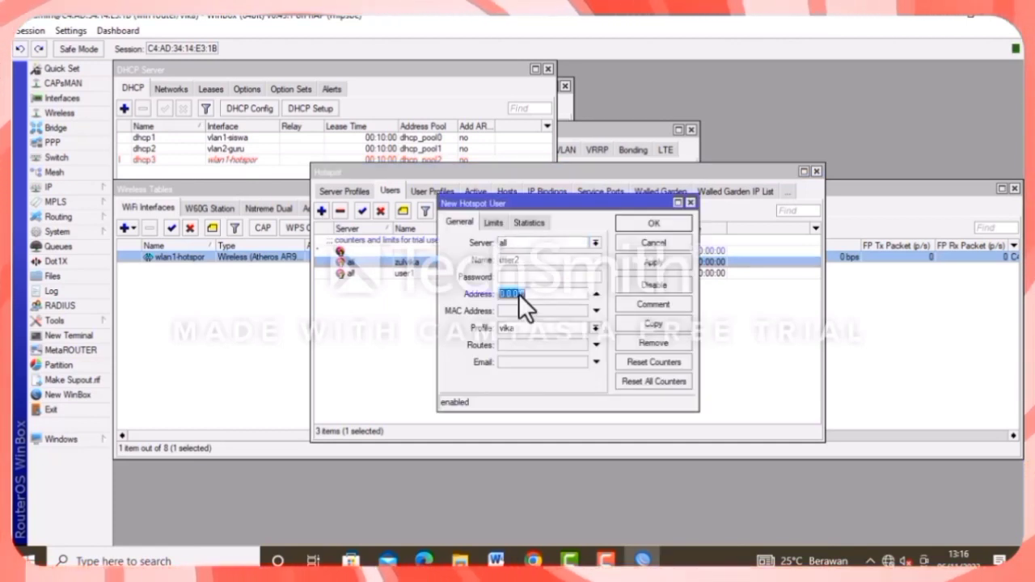
type("0.0.0.0")
left_click(596, 294)
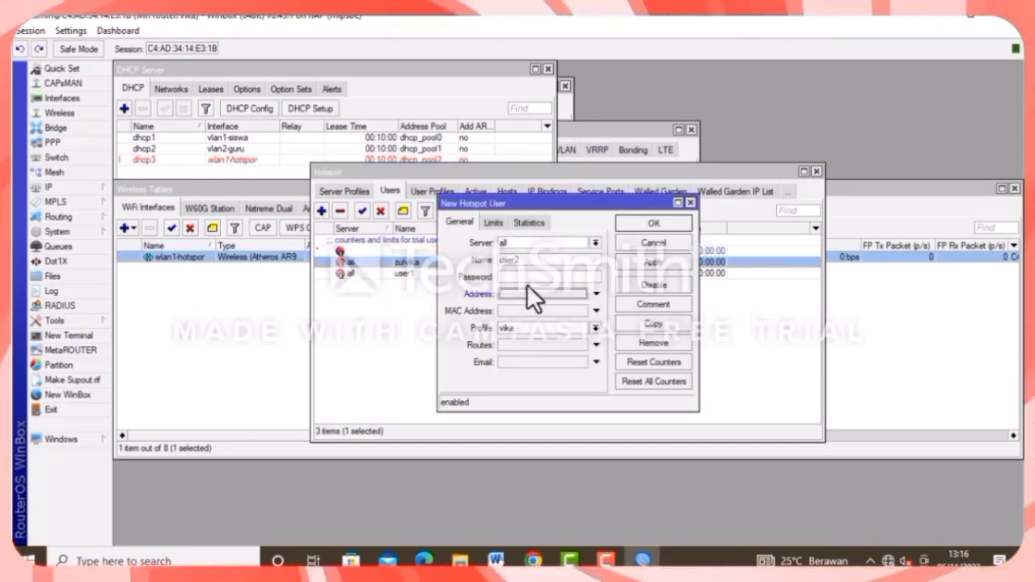
left_click(524, 277)
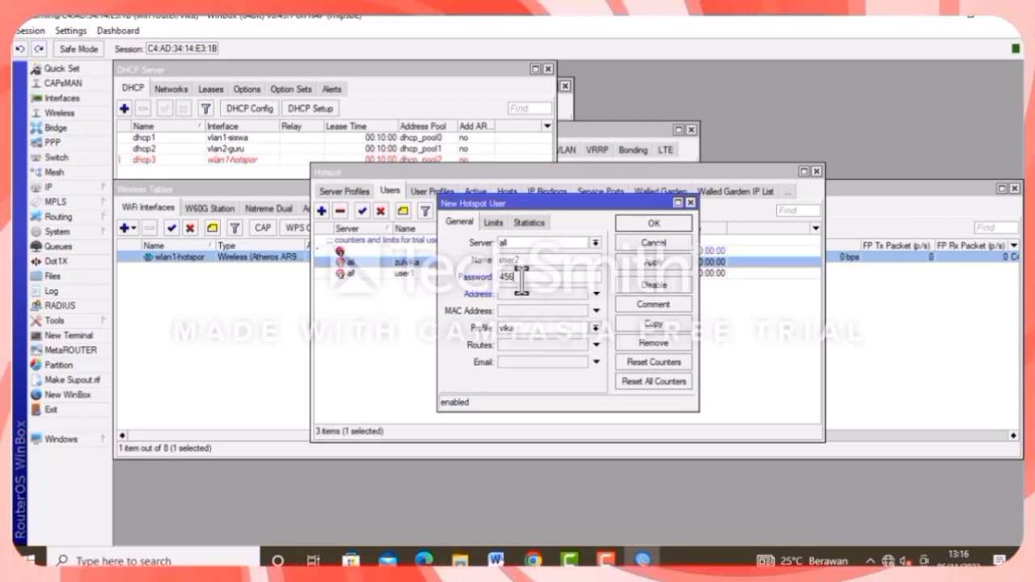
left_click(536, 329)
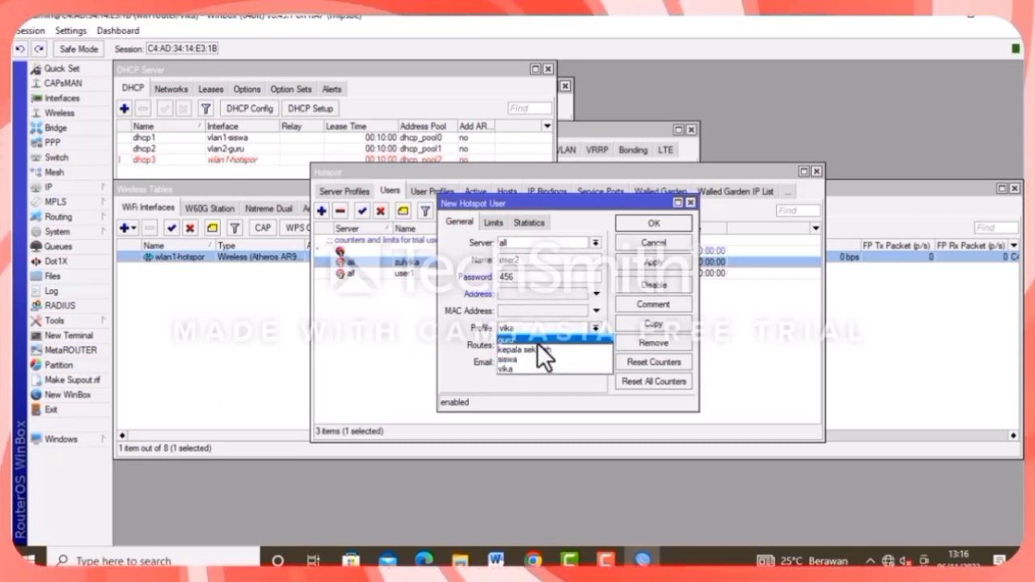
left_click(537, 342)
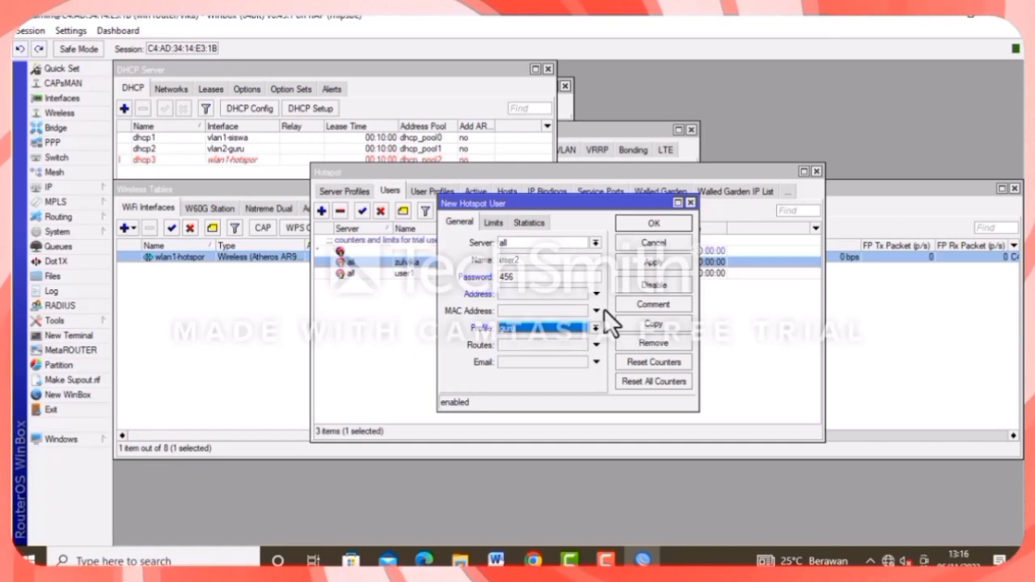
key("Return")
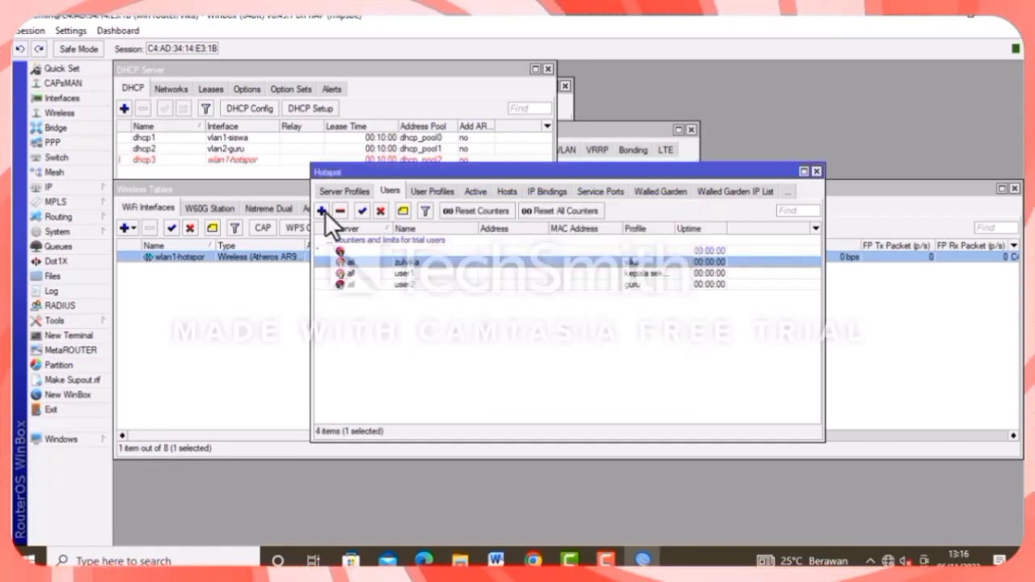
Add hotspot user3 with the siswa profile and close the hotspot window.
left_click(322, 211)
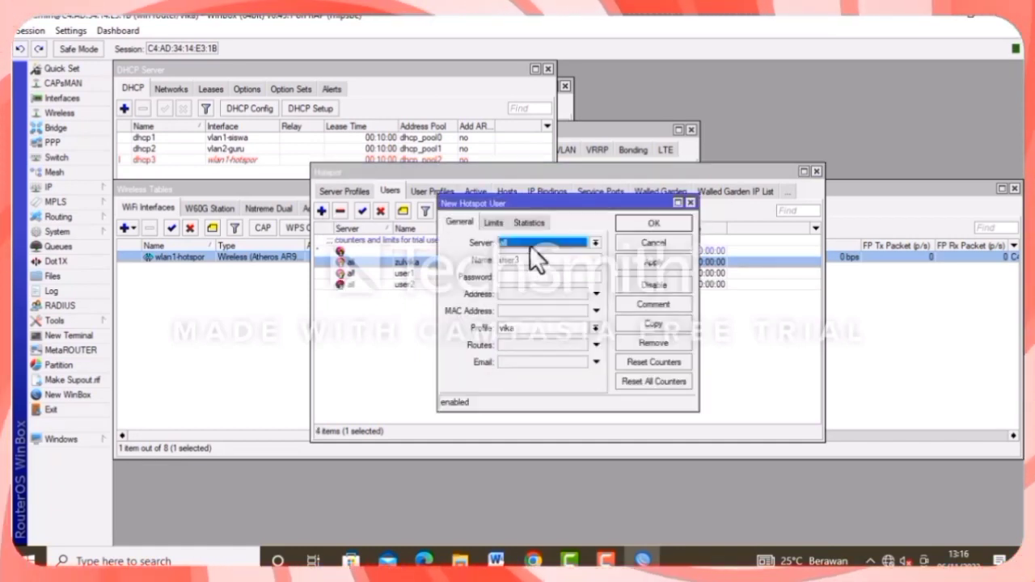
left_click(516, 277)
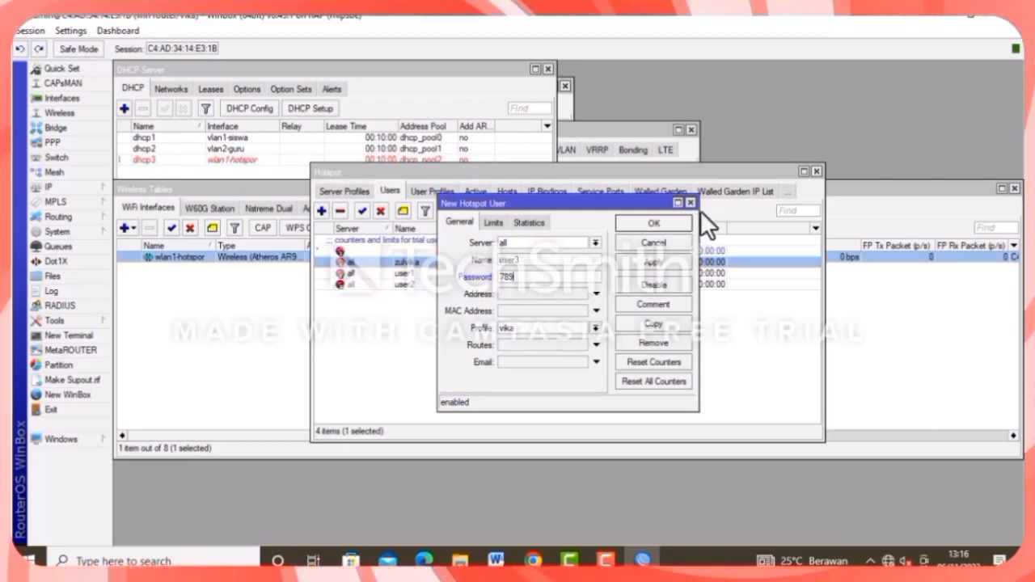
left_click(526, 326)
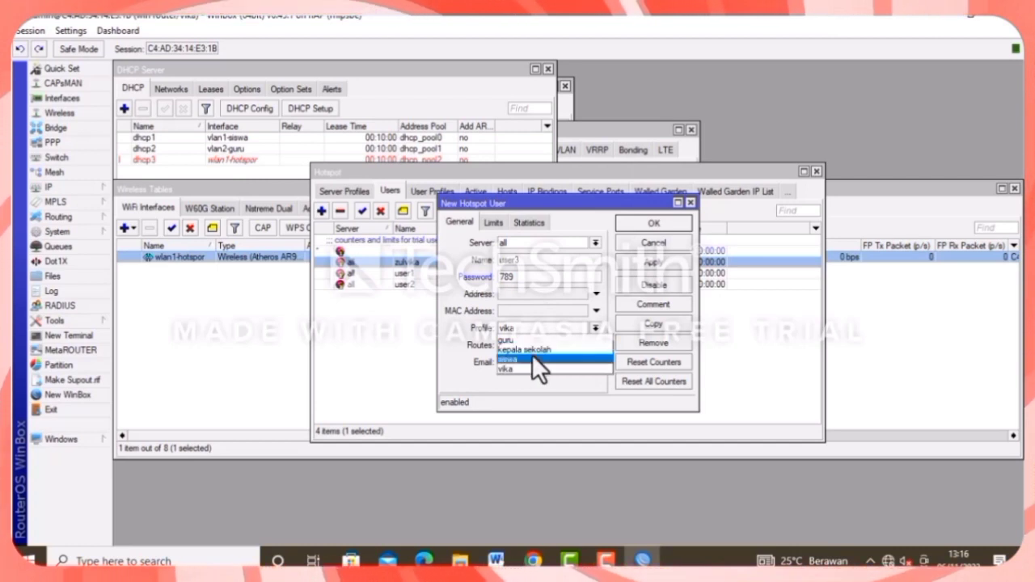
left_click(532, 359)
left_click(650, 261)
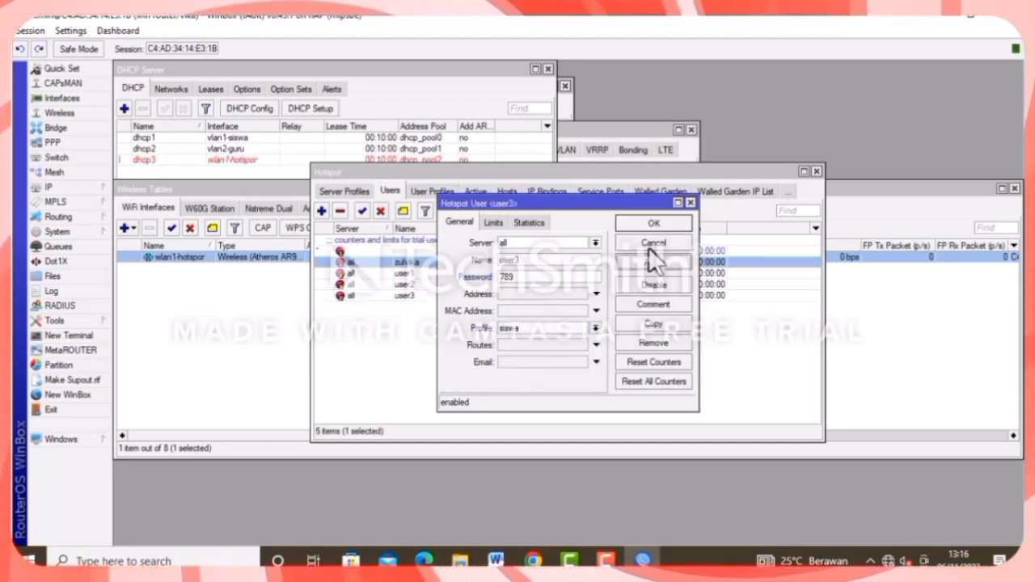
left_click(642, 223)
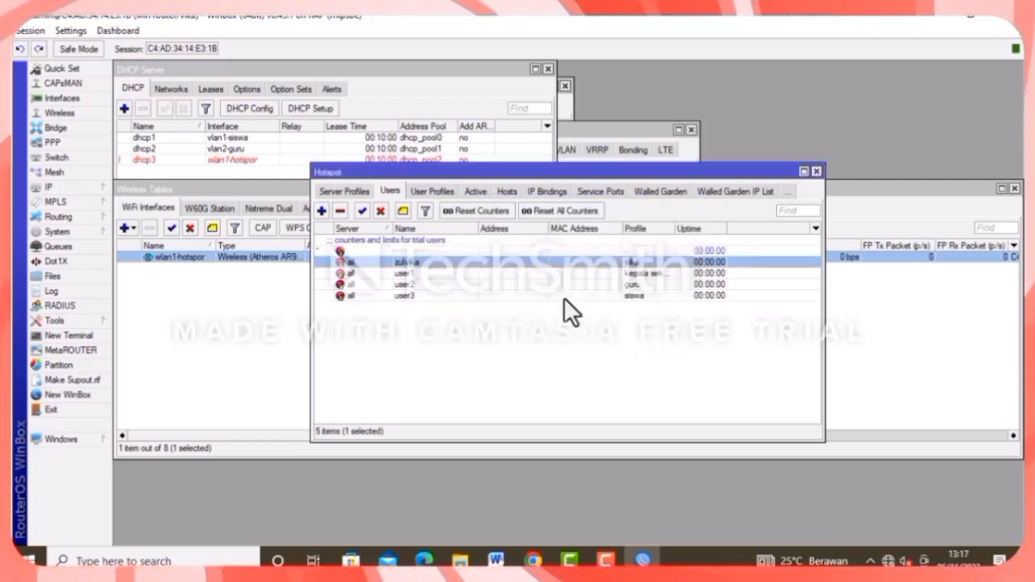
left_click(816, 172)
Copy hotspot login.html from the File List to the desktop and open it in Notepad.
left_click(82, 277)
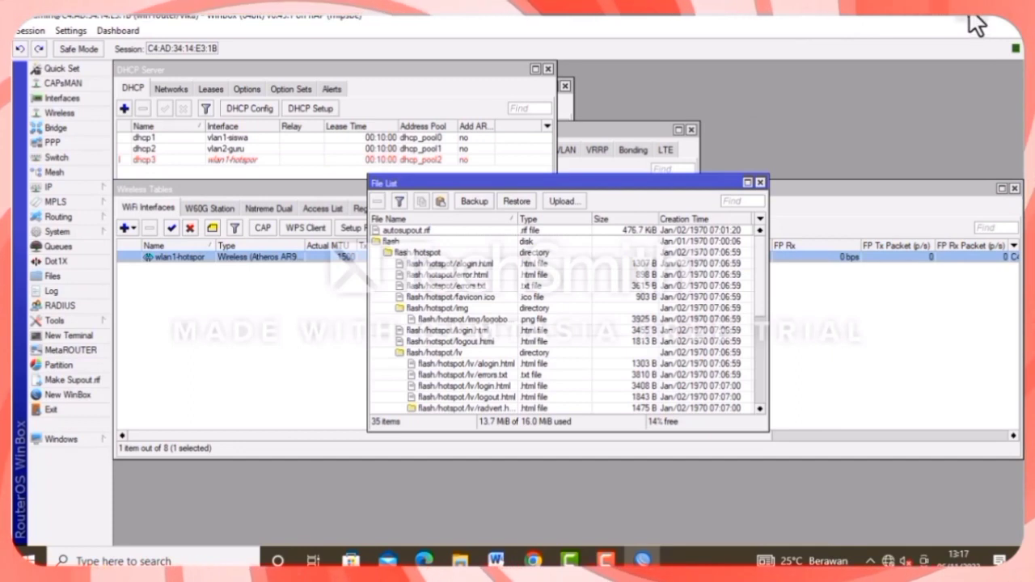
left_click(965, 17)
left_click_drag(425, 189, 219, 74)
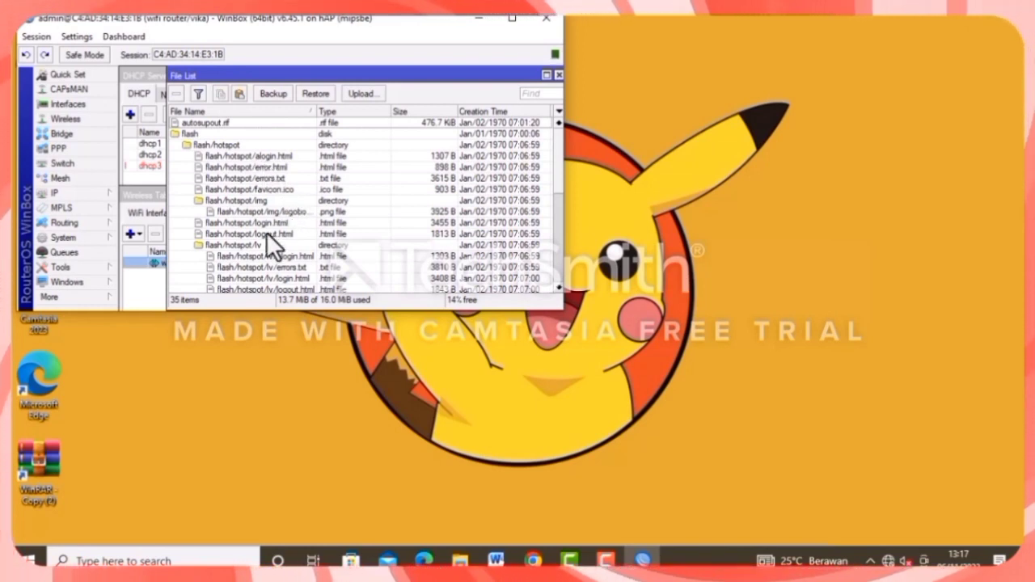
left_click_drag(233, 221, 763, 152)
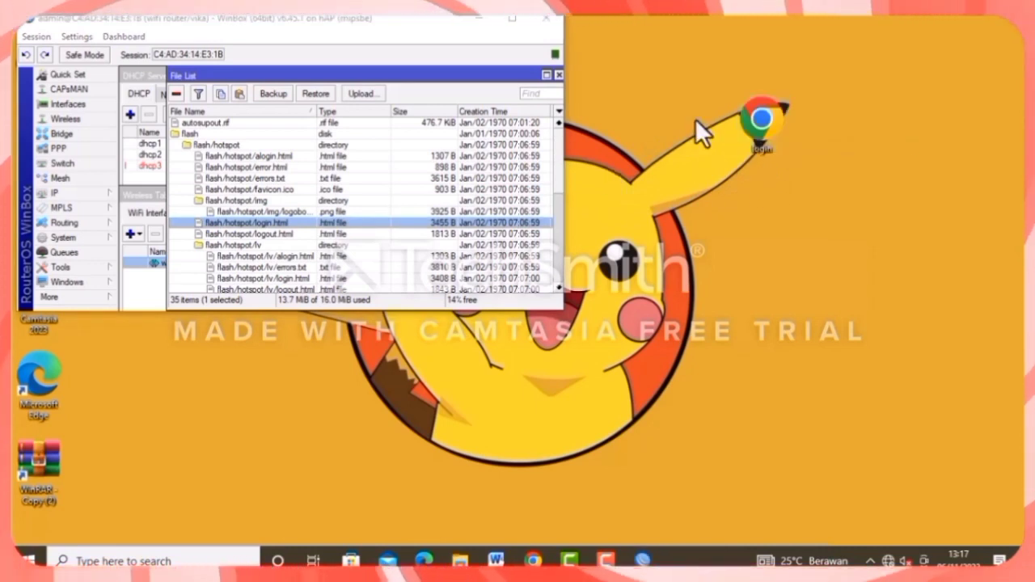
right_click(751, 126)
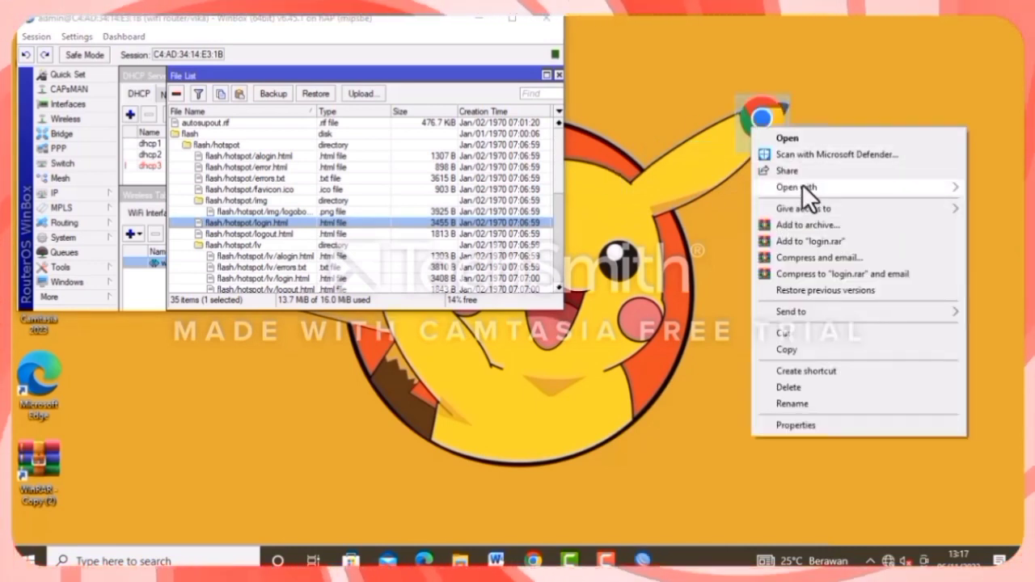
mouse_move(801, 184)
left_click(645, 239)
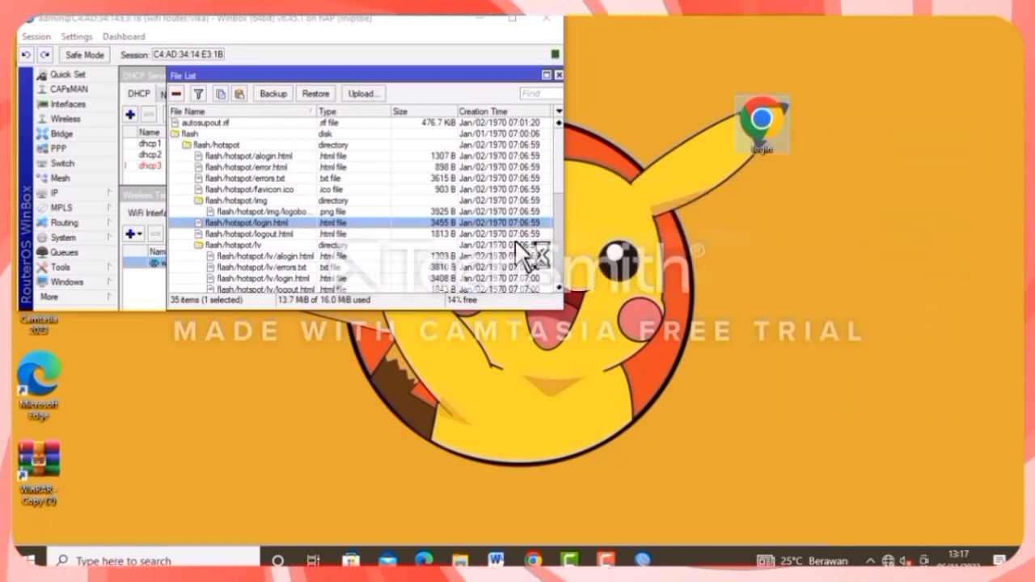
Replace the login notice text with the greeting 'Selamat Datang di Hotspot' plus a custom name.
left_click(475, 156)
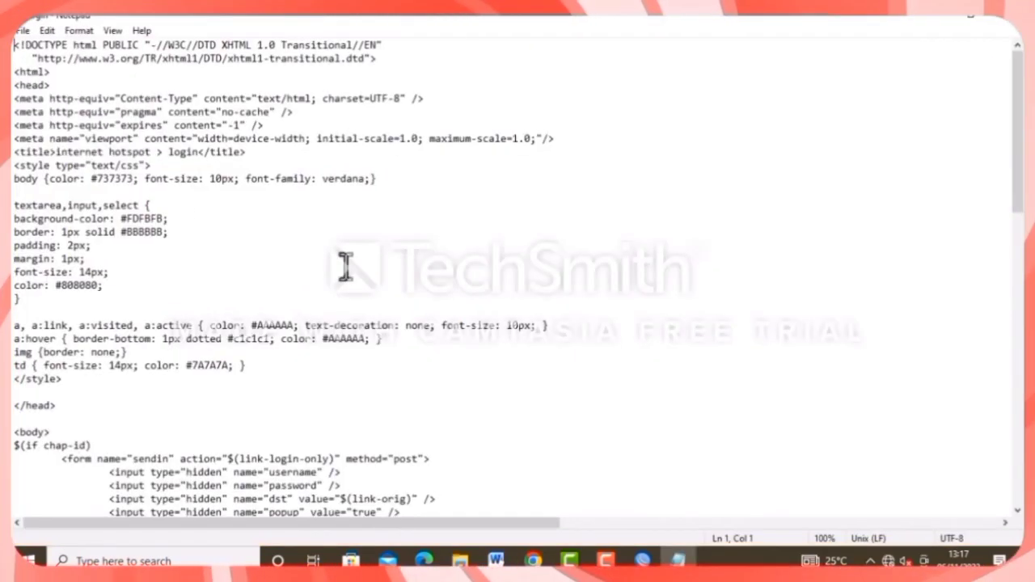
scroll(263, 386, "down", 8)
scroll(512, 328, "down", 3)
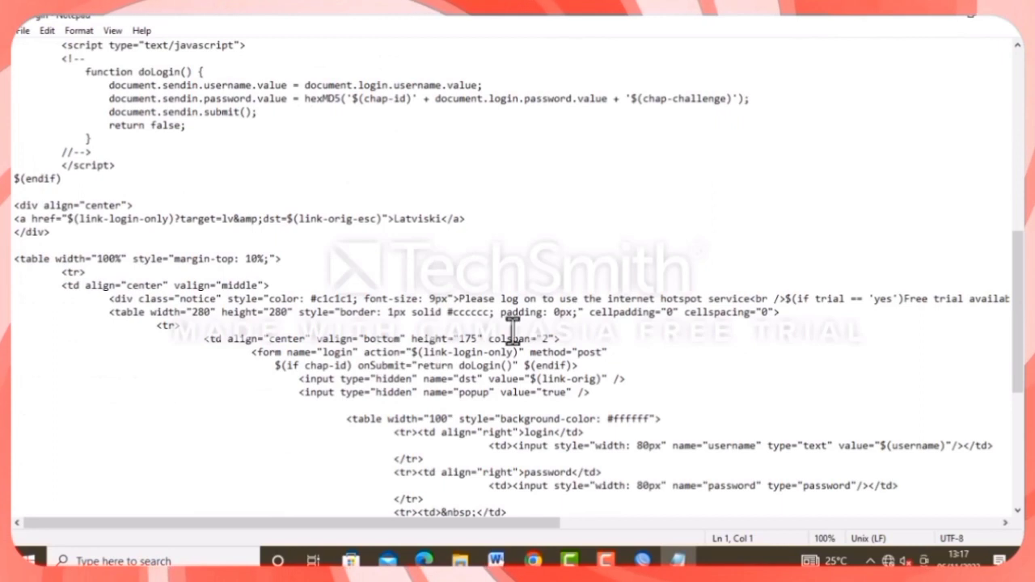
left_click_drag(462, 299, 750, 299)
key("Delete")
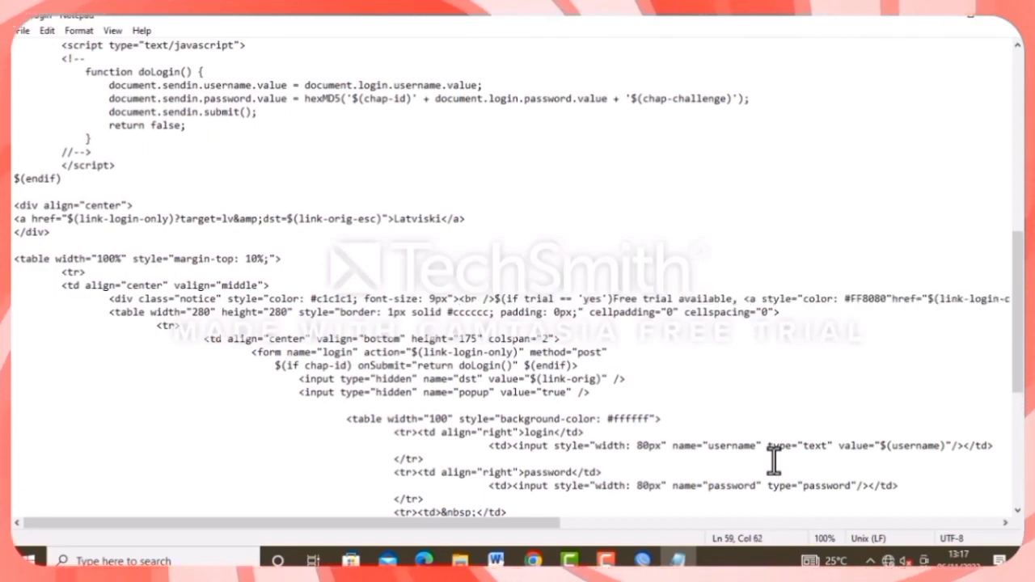
type("Selama")
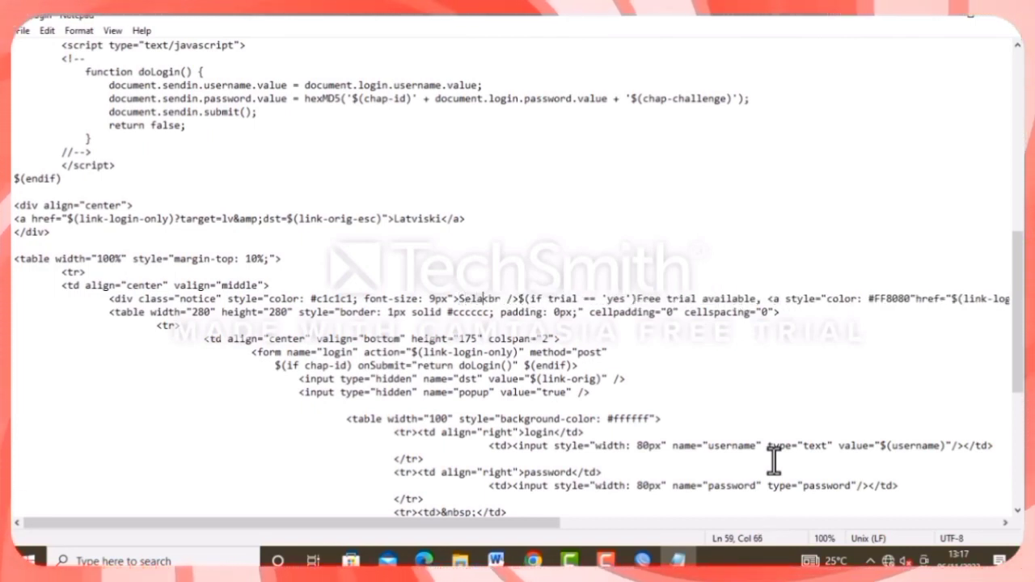
type("t Data")
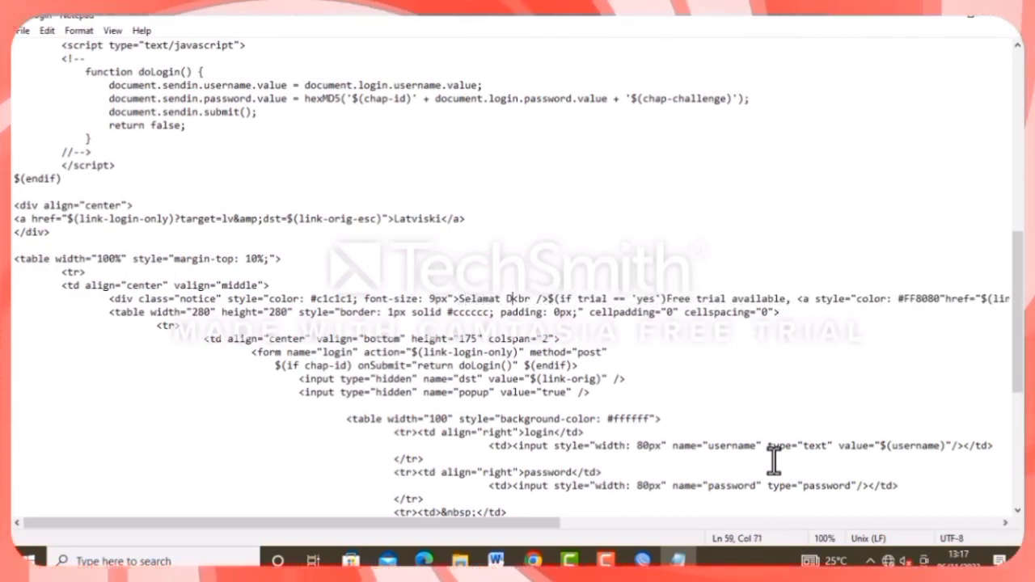
type("ng di ")
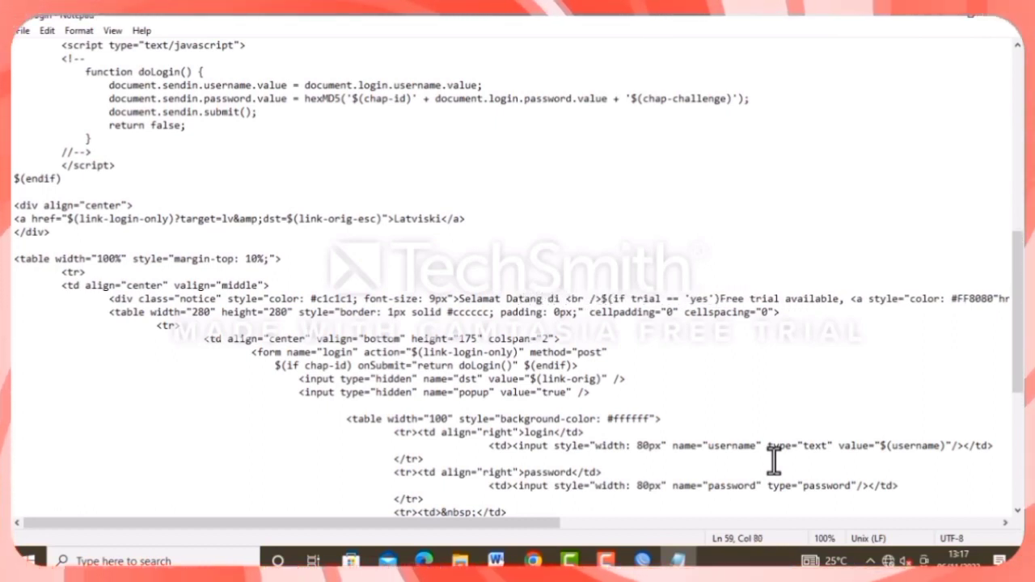
type("Hotsp")
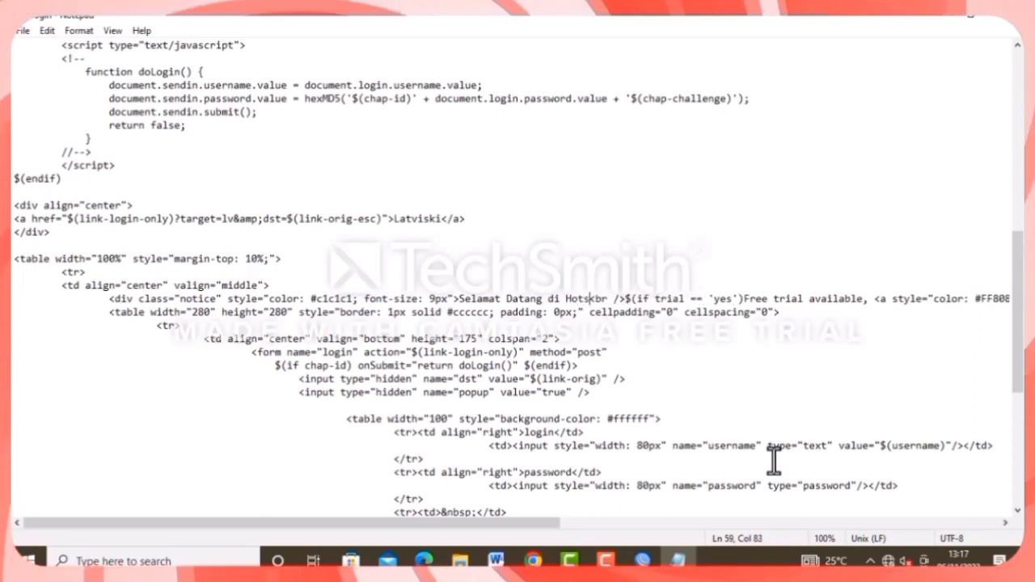
type("ot ")
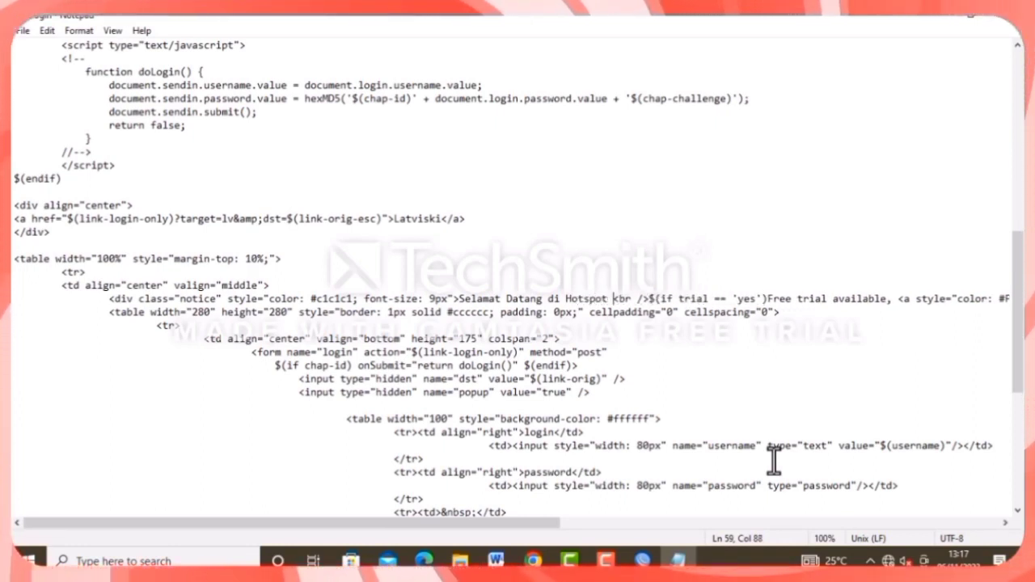
type("Zulvi")
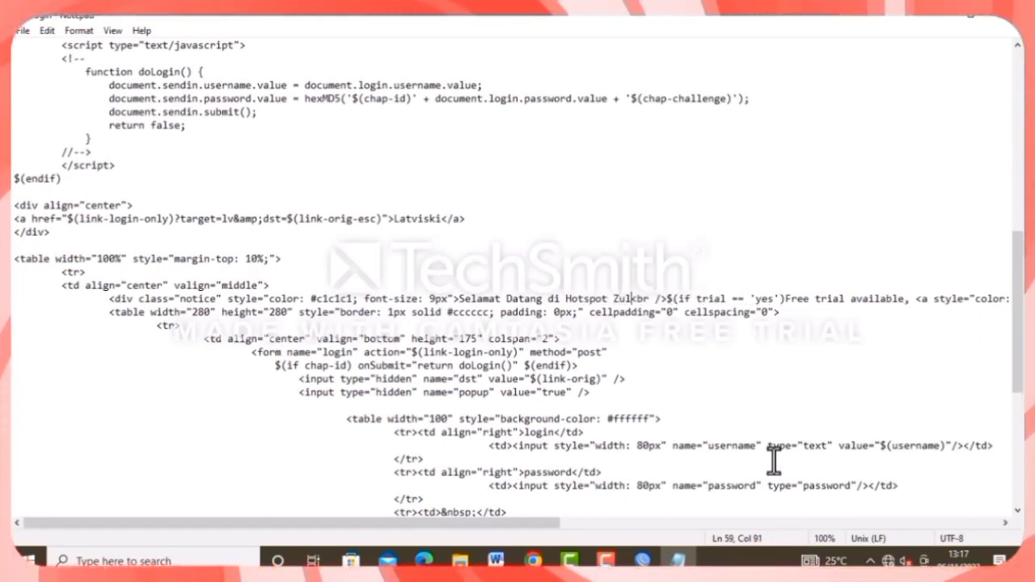
type("ka Ani")
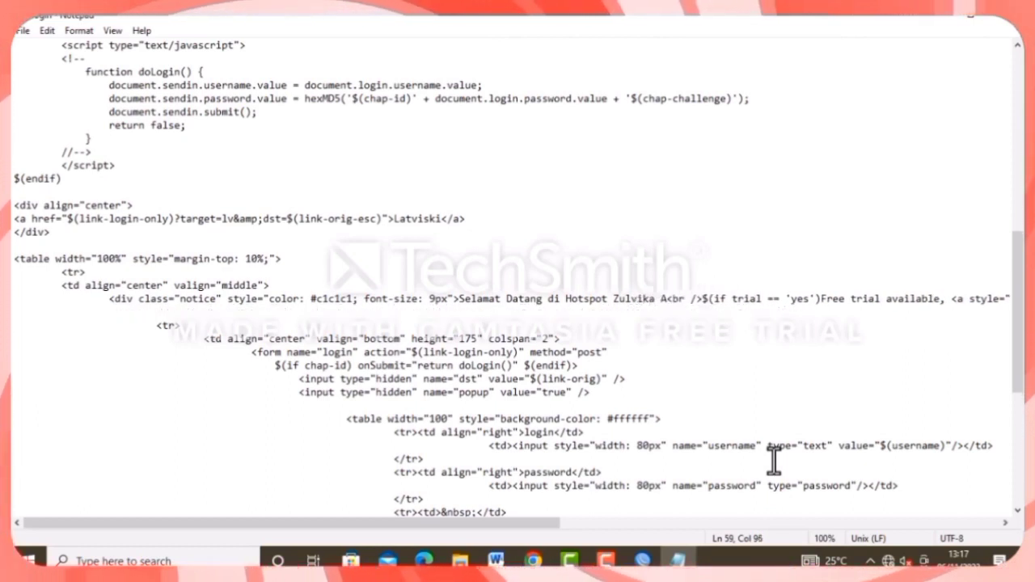
type("sa")
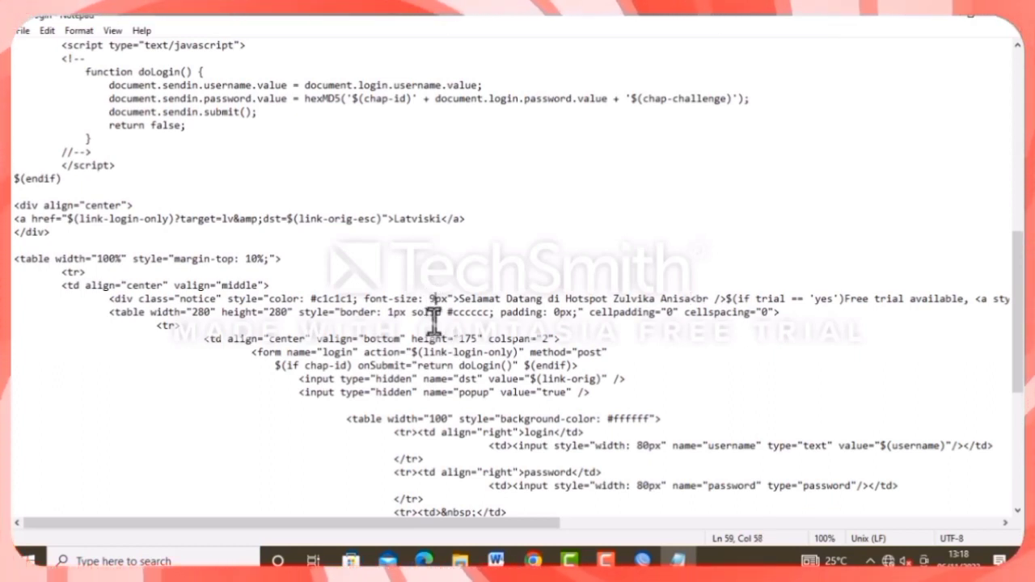
Change the notice font size from 9px to 20px and save login.html.
key("BackSpace")
type("20")
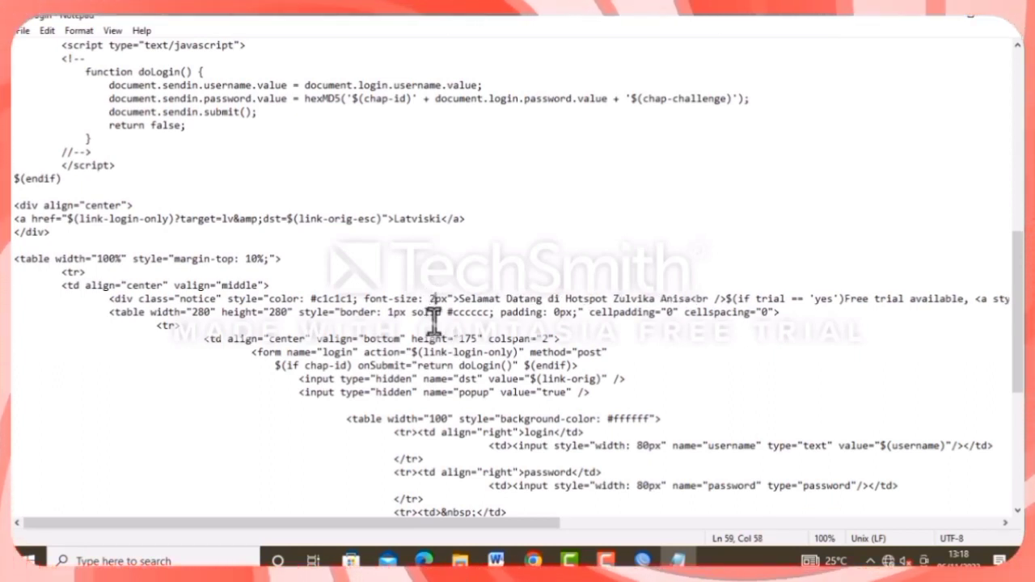
left_click(46, 31)
mouse_move(21, 34)
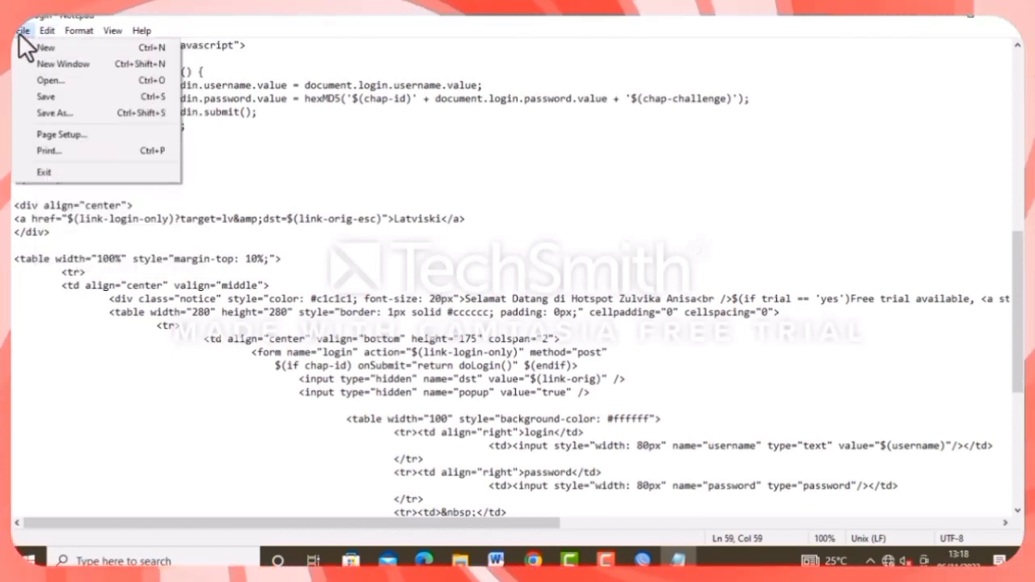
left_click(61, 98)
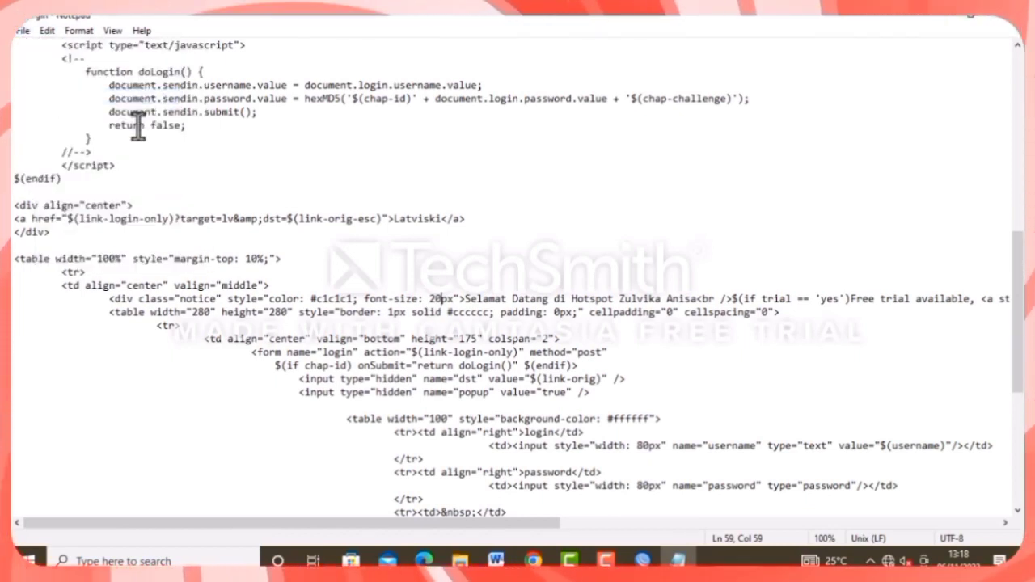
Swap the router's hotspot login.html for the edited file from the desktop, then maximize WinBox.
left_click(1000, 13)
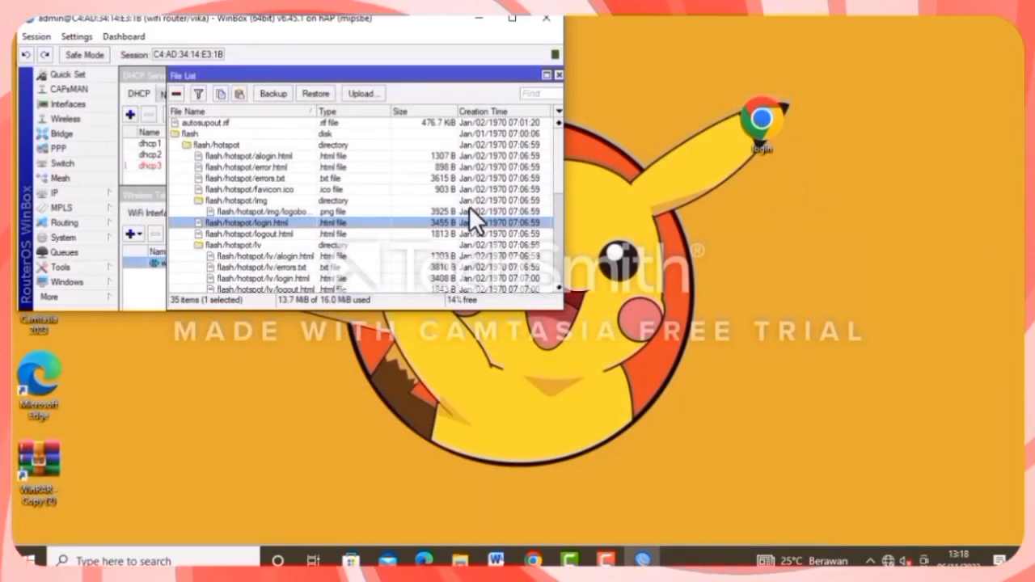
left_click(174, 94)
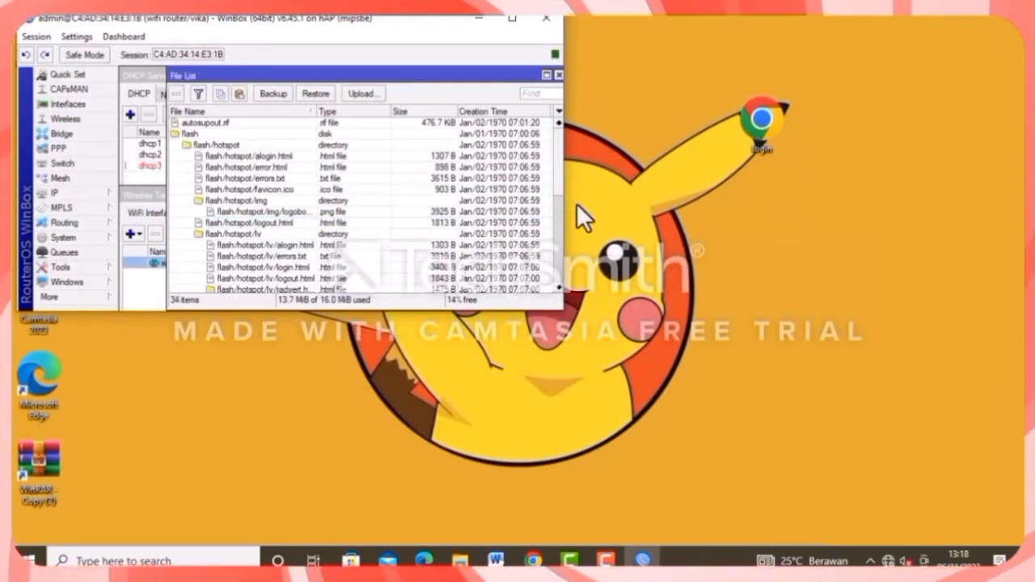
left_click_drag(757, 115, 293, 218)
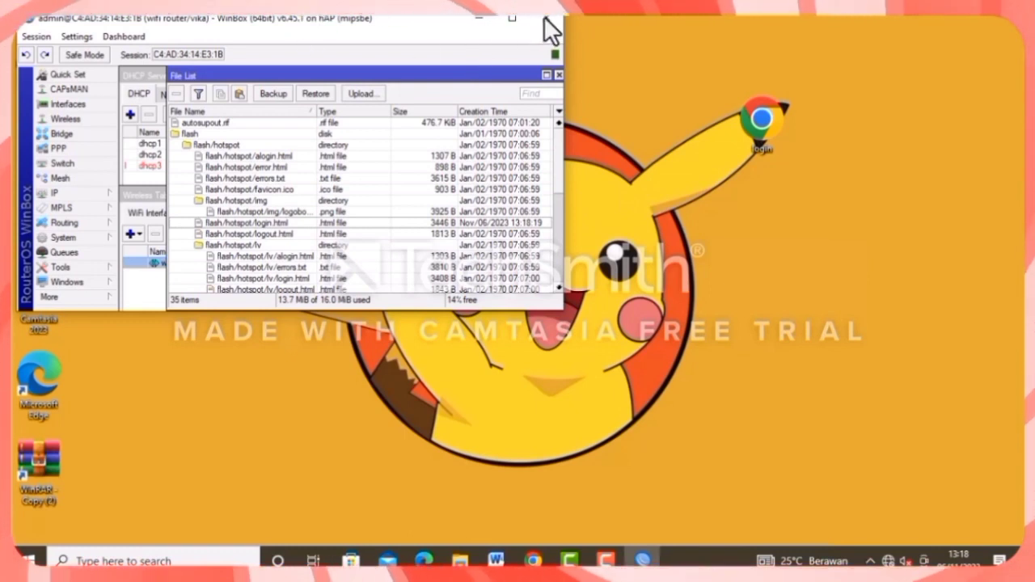
left_click_drag(300, 16, 364, 132)
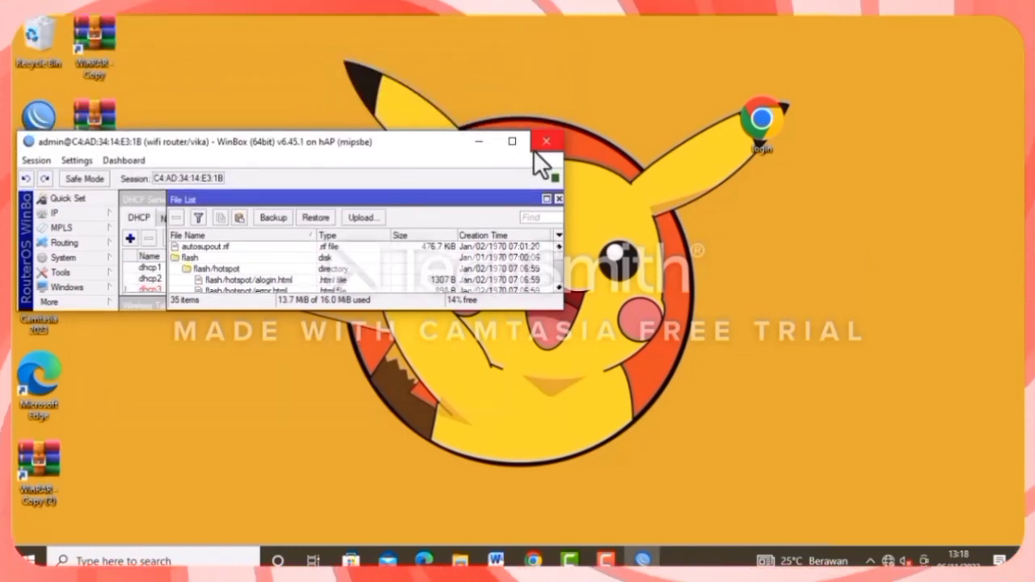
left_click(514, 142)
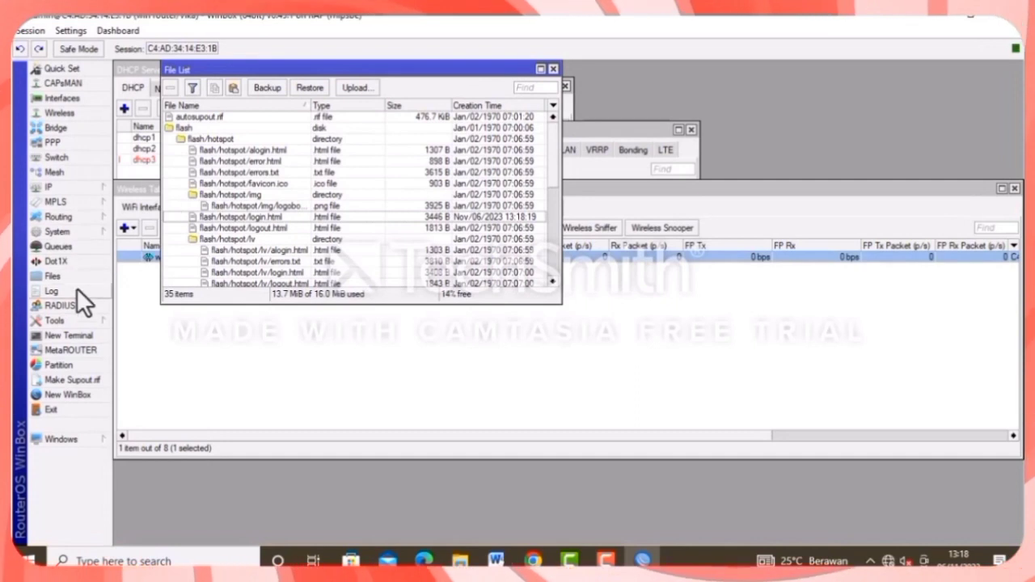
Create a NAT rule with action masquerade, chain srcnat, out interface ether1-internet.
left_click(61, 186)
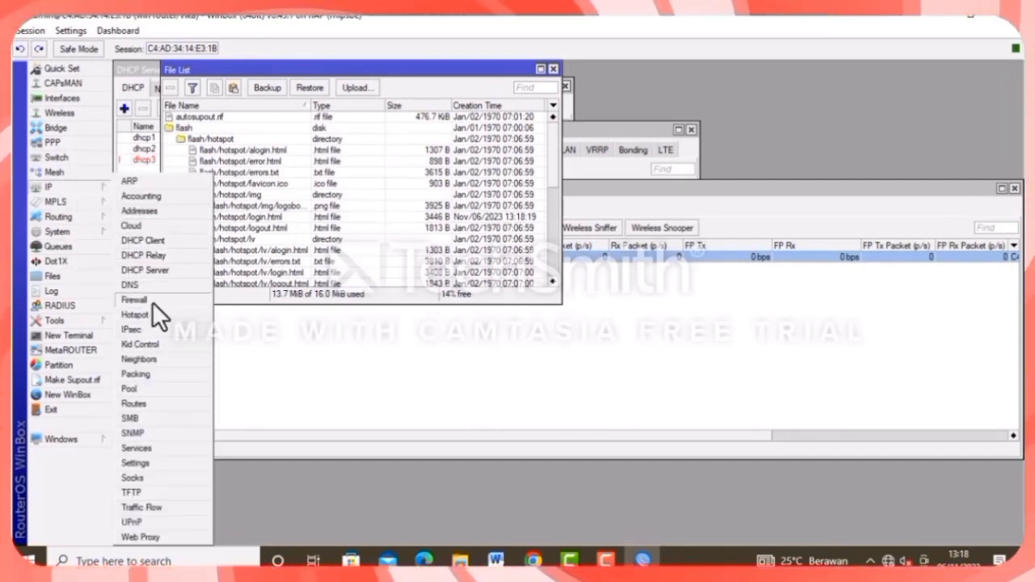
left_click(152, 301)
left_click(240, 209)
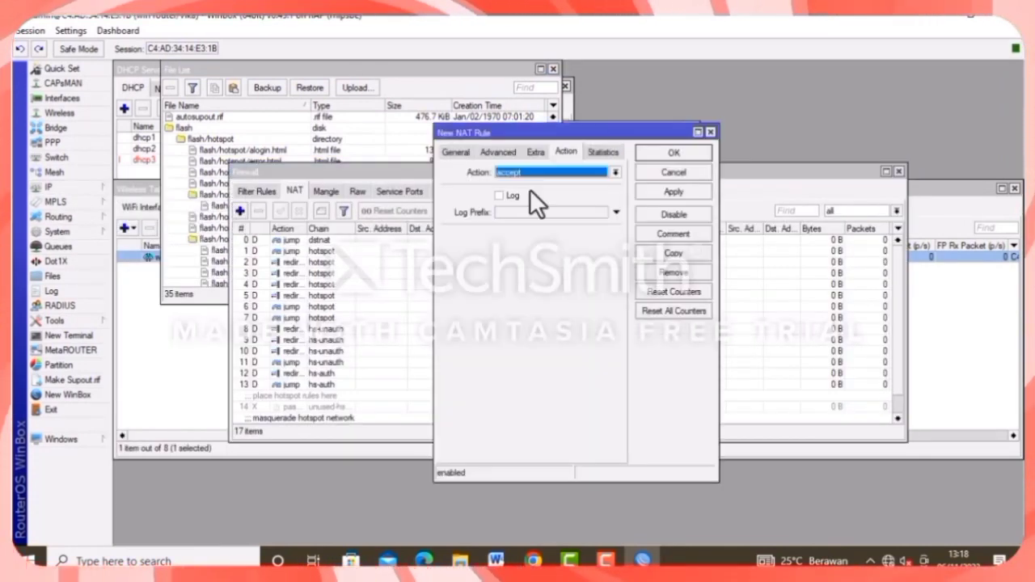
left_click(554, 172)
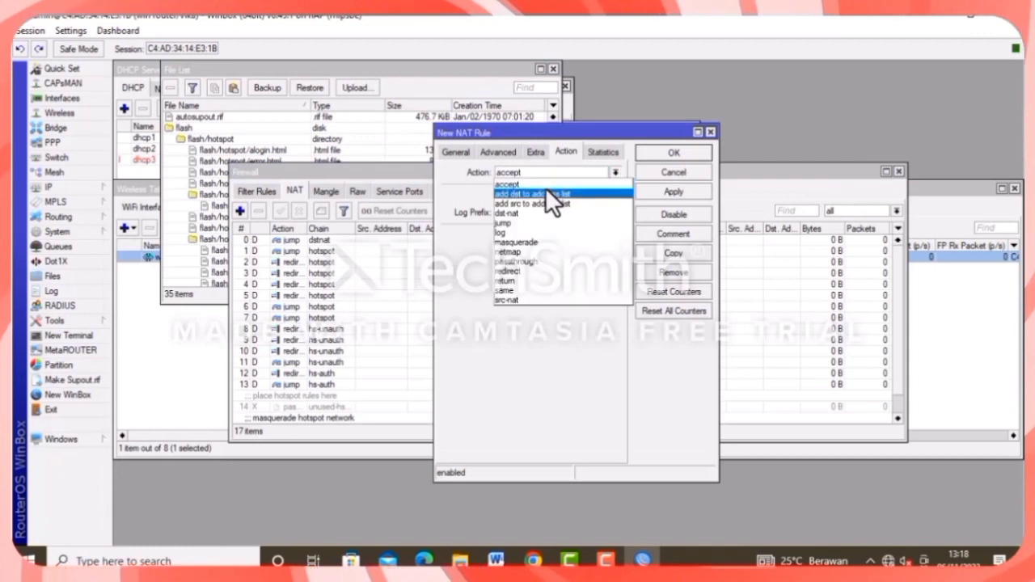
left_click(524, 242)
left_click(447, 151)
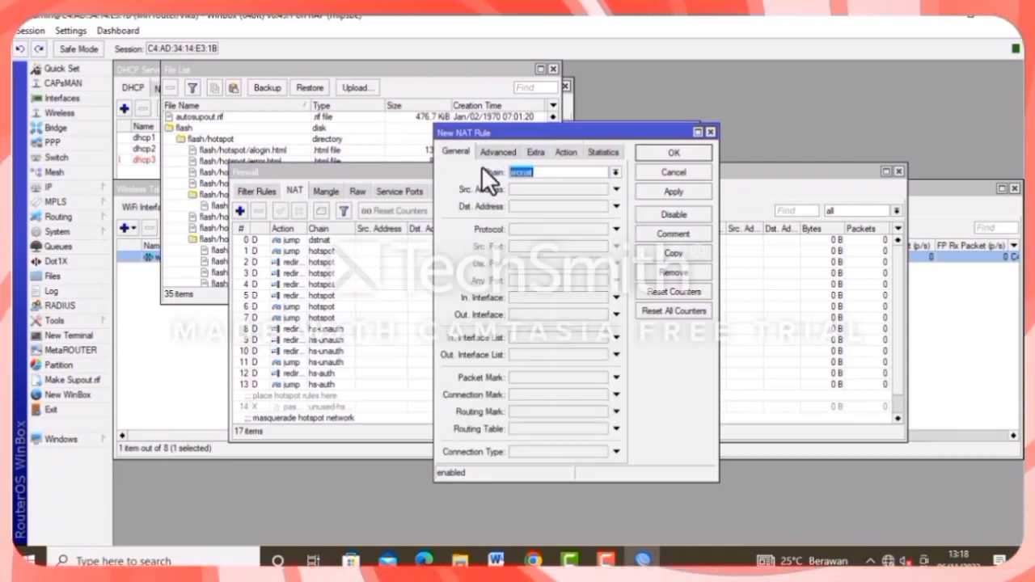
left_click(523, 315)
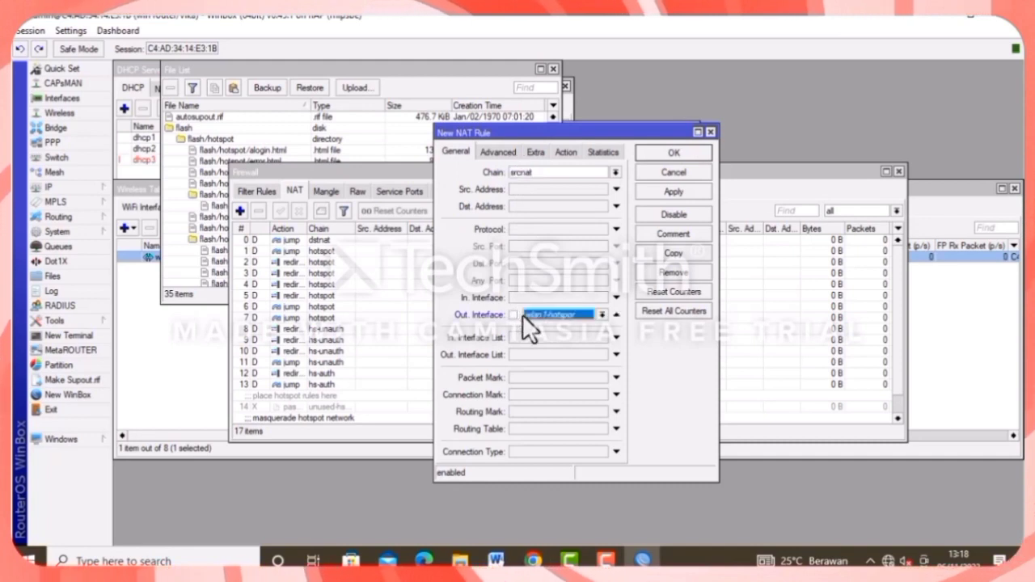
left_click(556, 317)
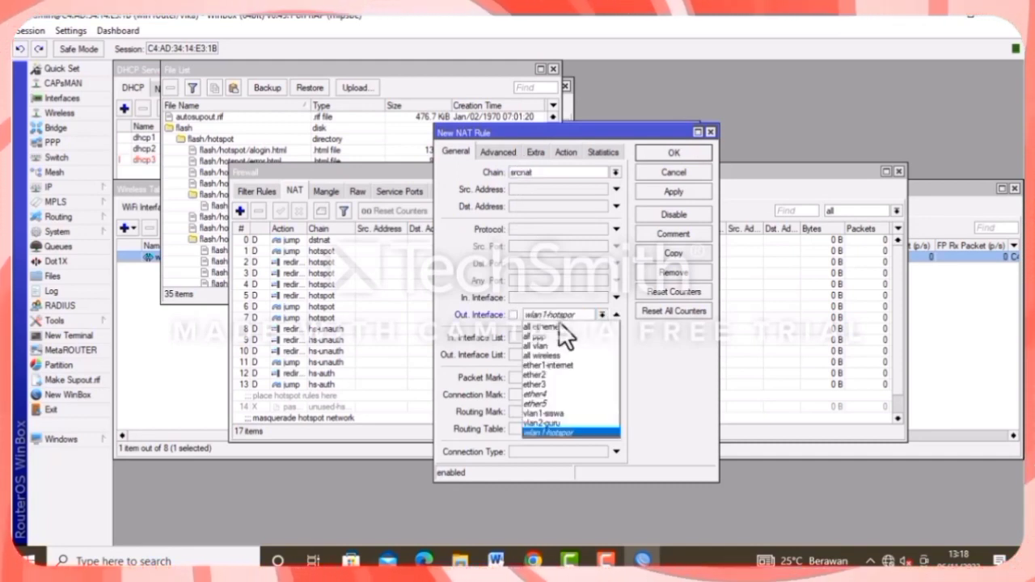
left_click(562, 366)
left_click(676, 194)
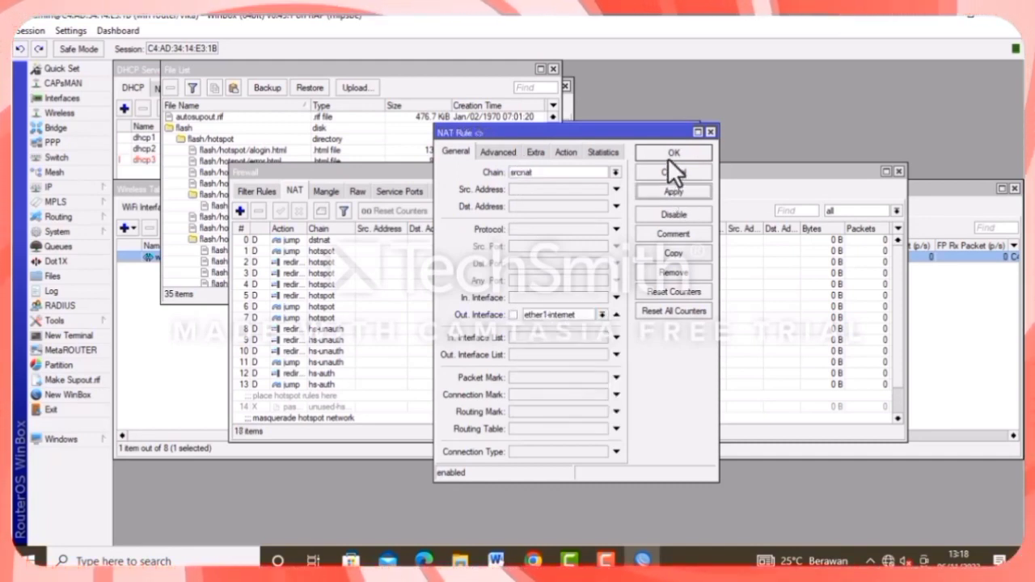
left_click(668, 154)
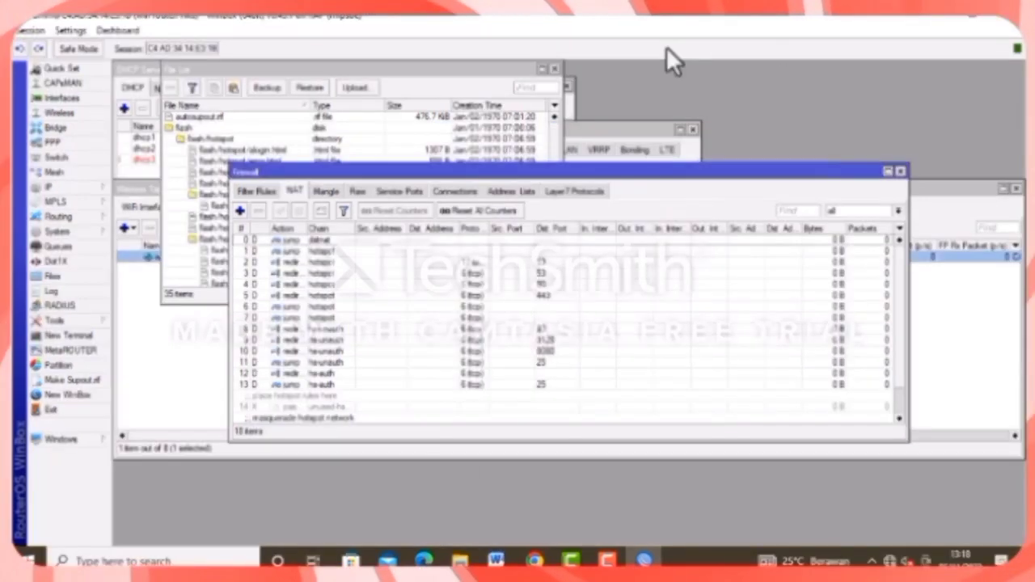
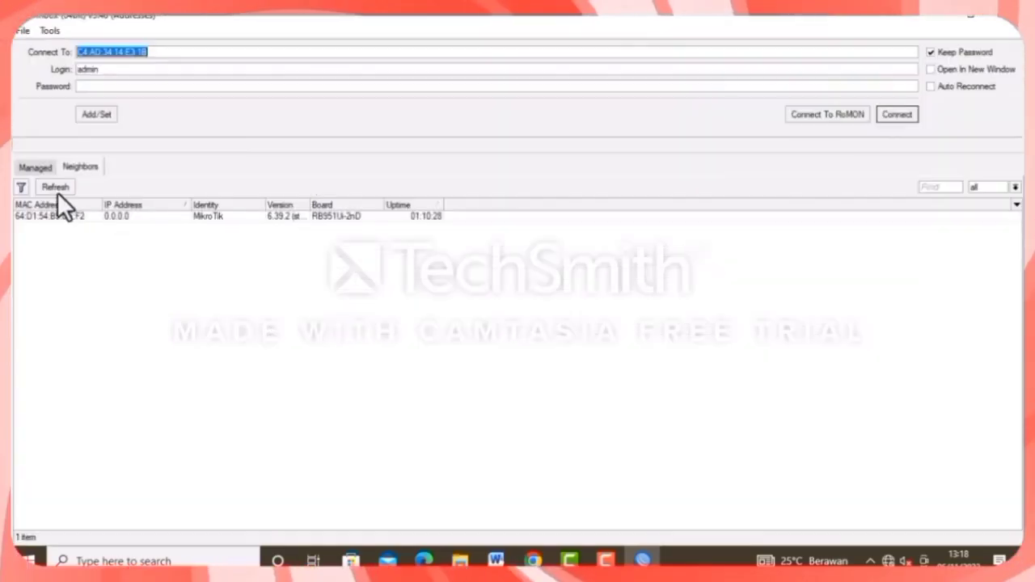
Refresh WinBox's Neighbors list so the RB951Ui-2nD router running 6.39.2 appears.
left_click(56, 188)
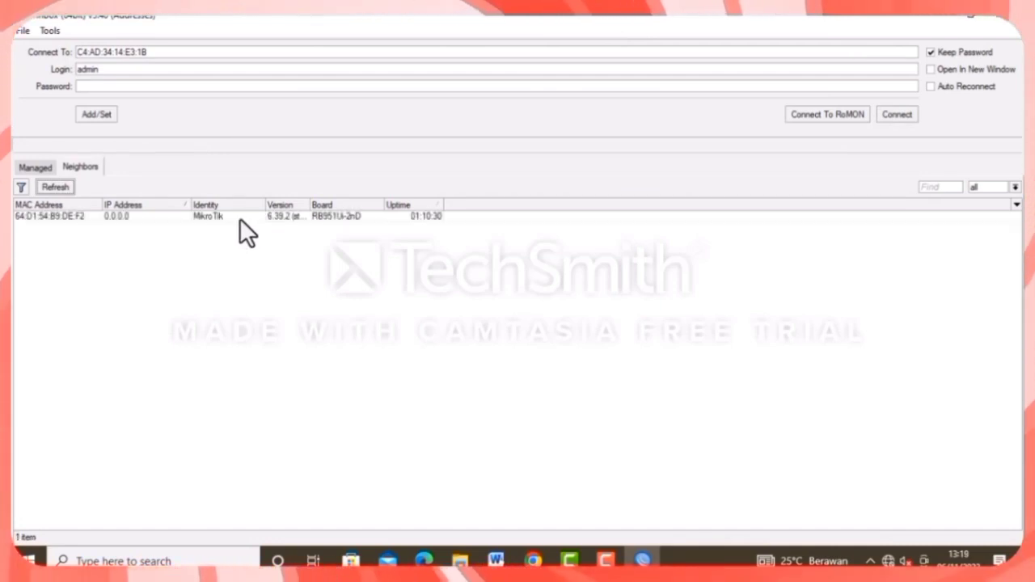
Connect to the router, reset it keeping users with no default configuration, then reconnect.
left_click(240, 217)
left_click(897, 114)
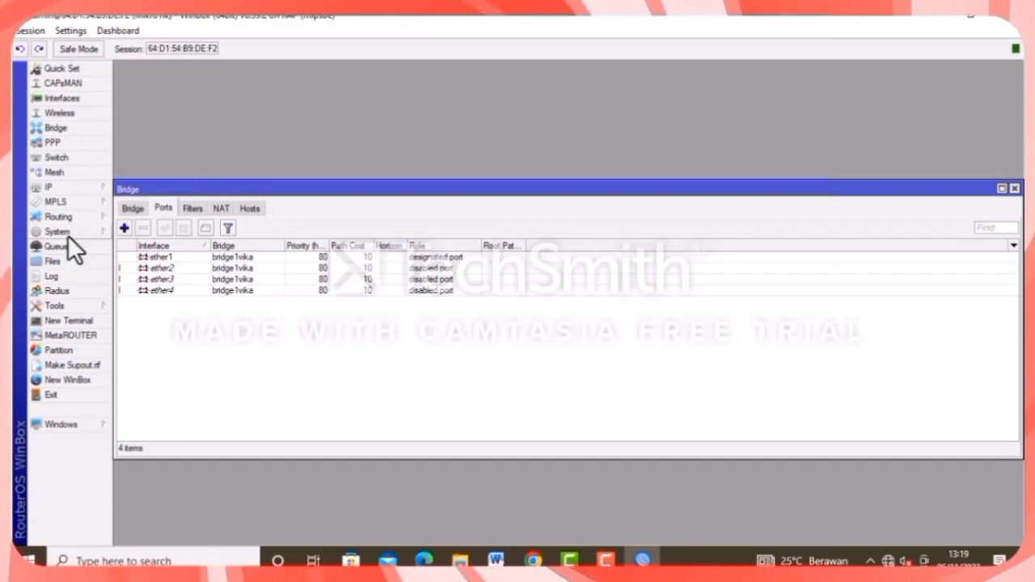
left_click(85, 232)
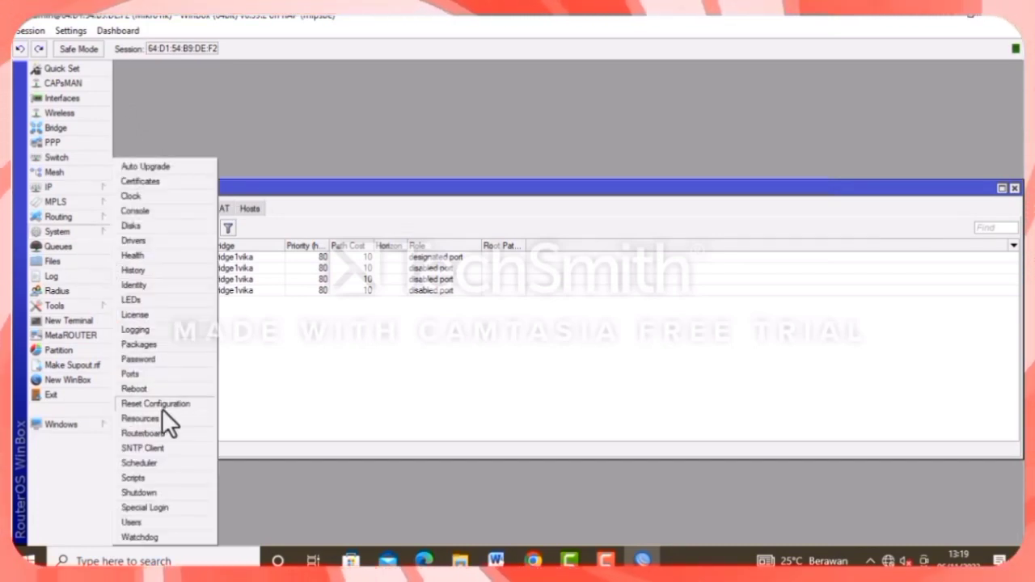
left_click(162, 404)
left_click(501, 284)
left_click(501, 301)
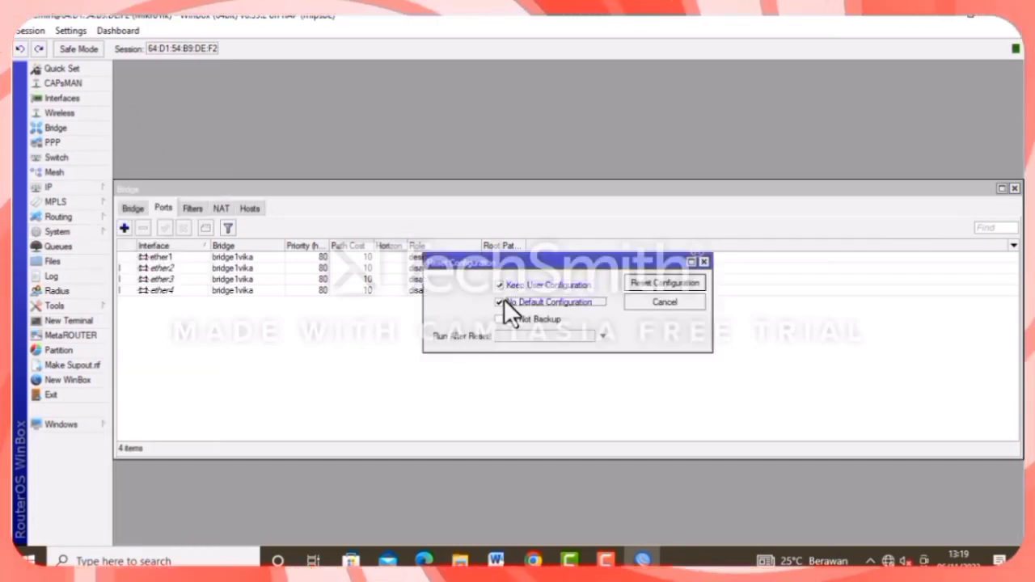
left_click(659, 284)
left_click(580, 300)
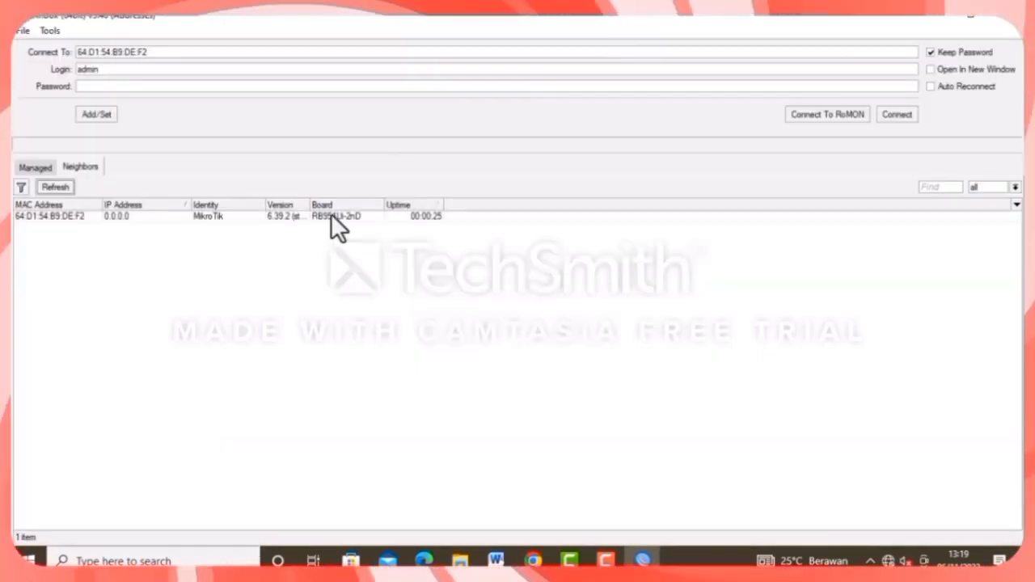
left_click(332, 216)
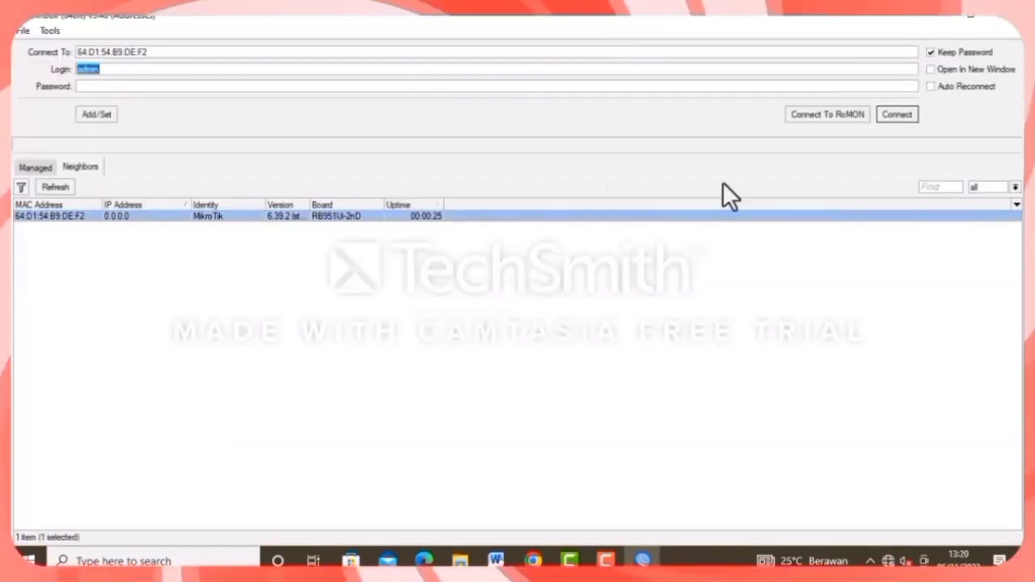
left_click(891, 116)
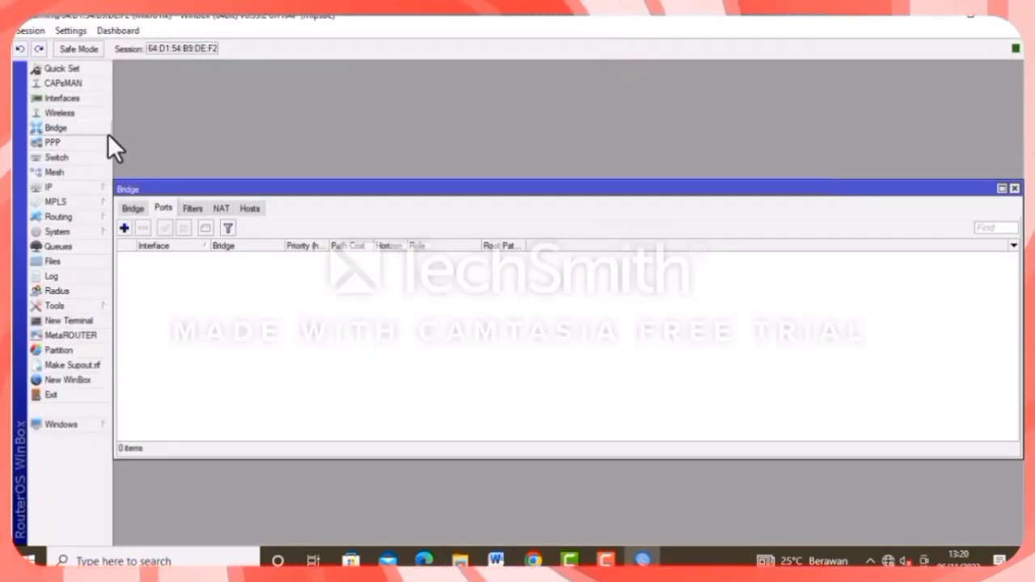
Create a new bridge named bridge1vika.
left_click(133, 207)
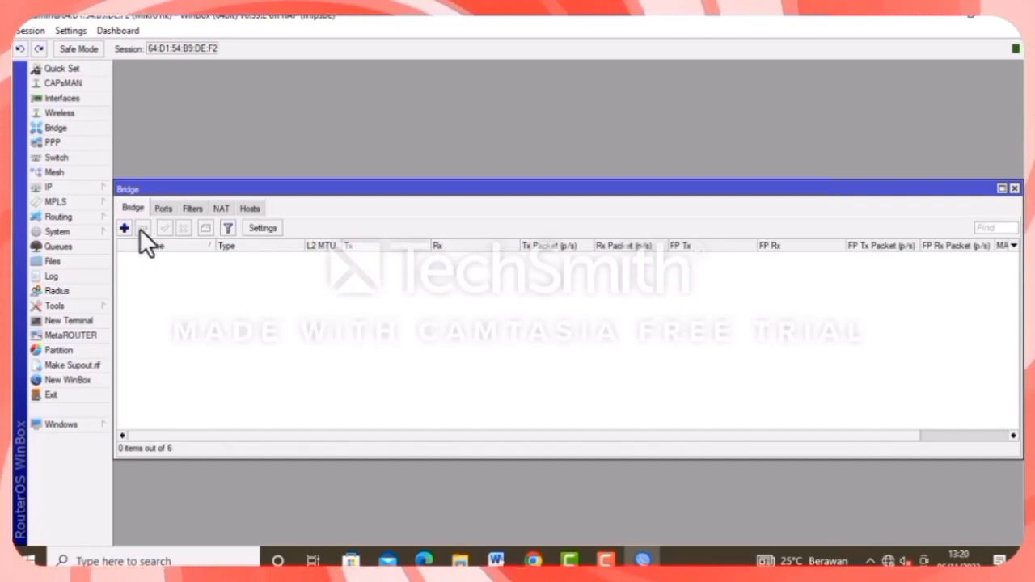
left_click(124, 227)
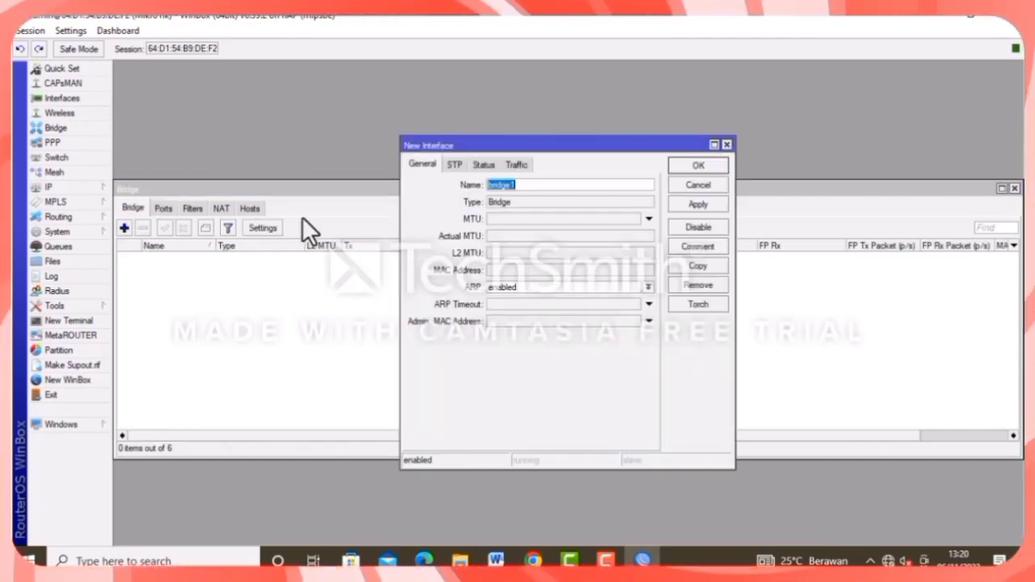
left_click(547, 185)
type("vika")
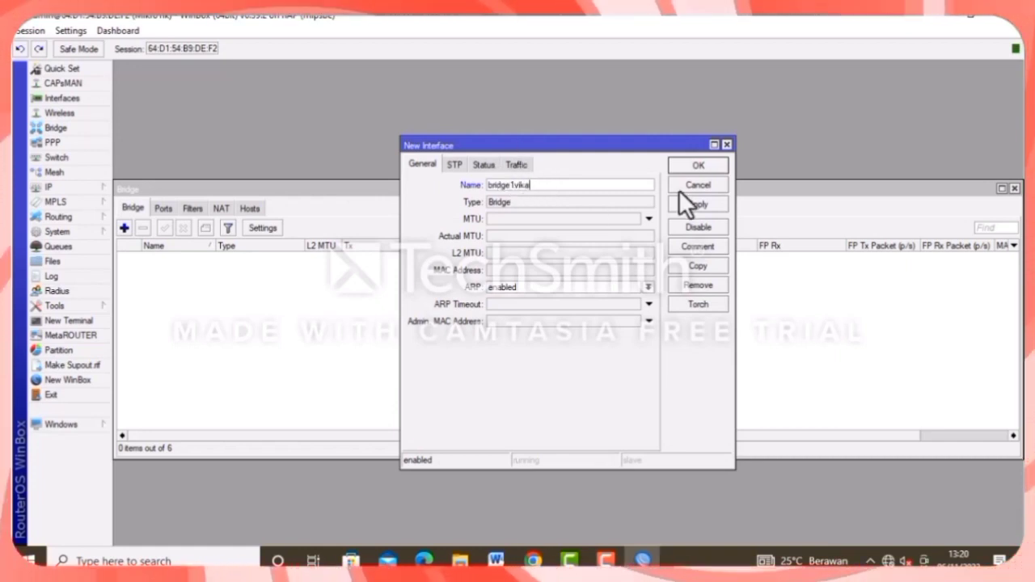
left_click(700, 203)
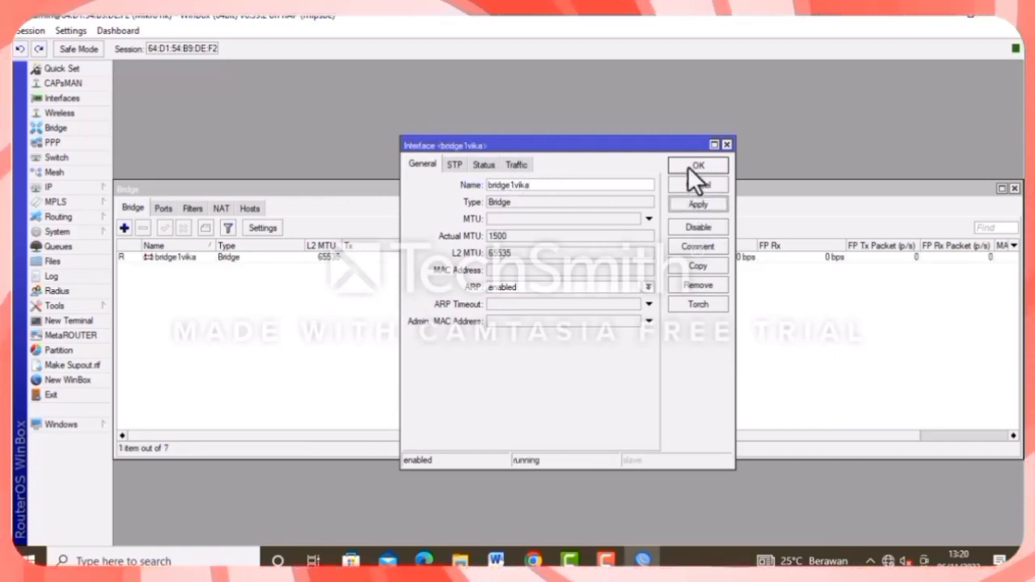
left_click(688, 161)
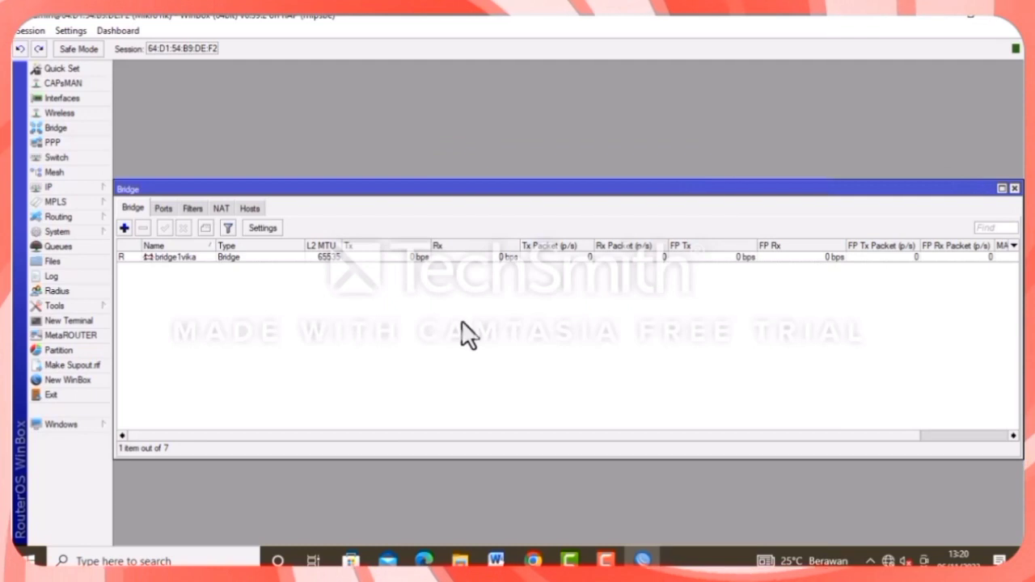
Add ether1 and ether2 as ports of bridge1vika.
left_click(163, 208)
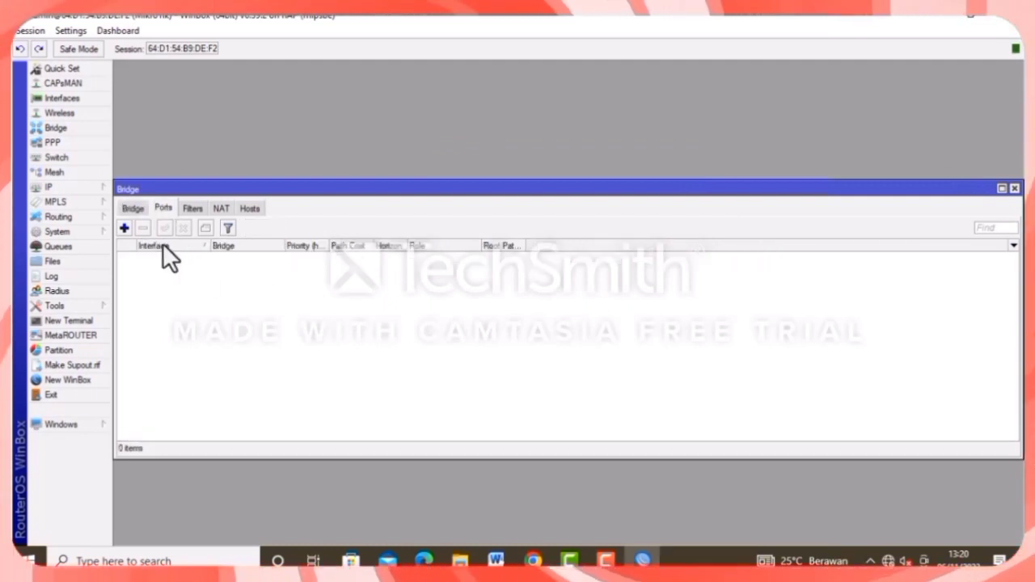
left_click(124, 228)
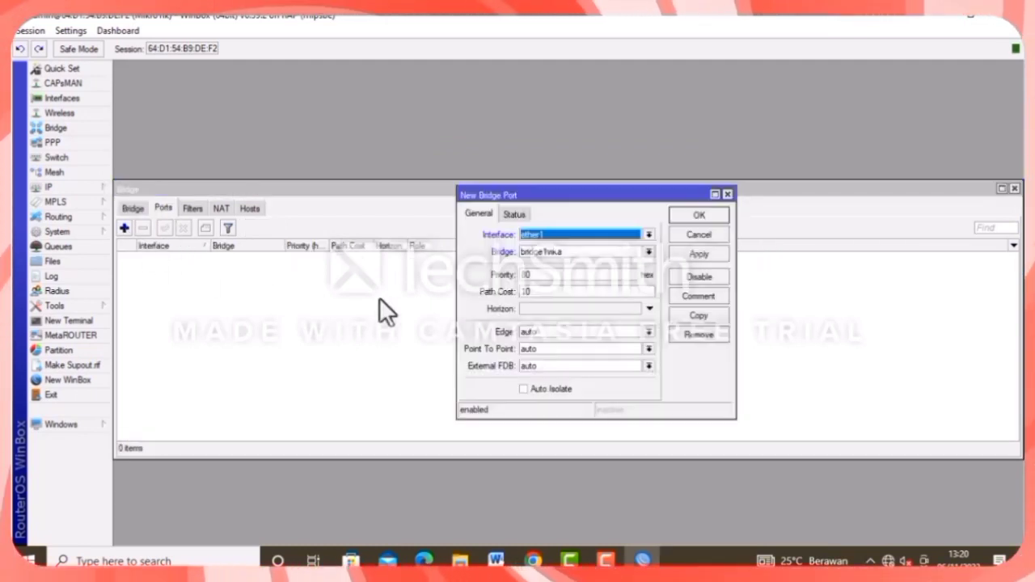
left_click(576, 235)
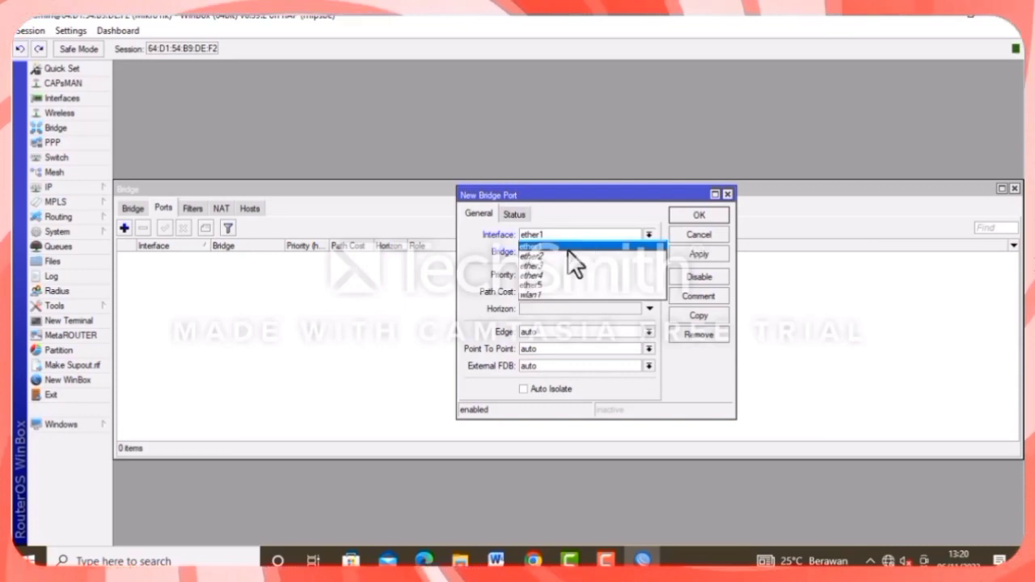
left_click(575, 245)
left_click(696, 254)
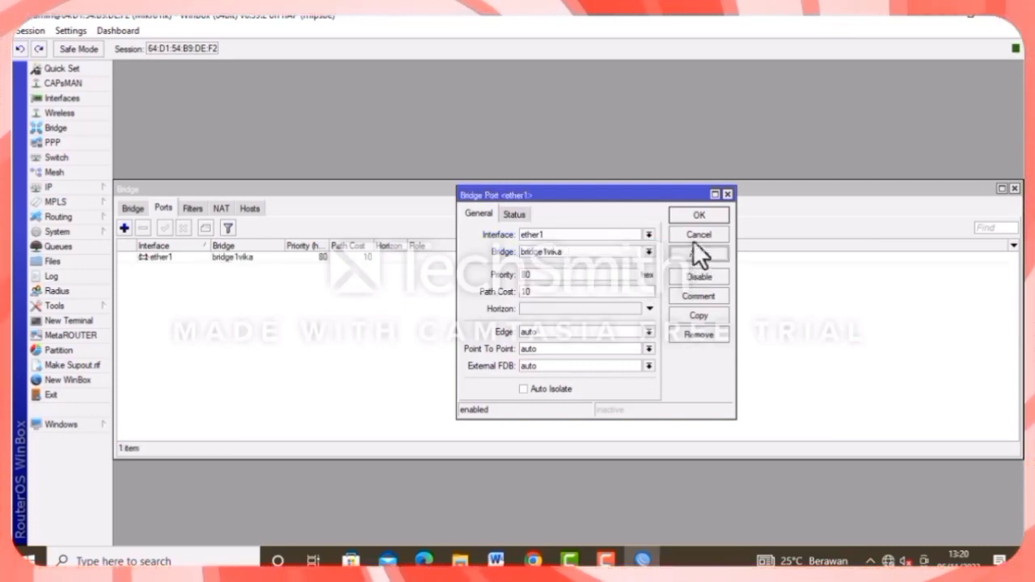
left_click(697, 218)
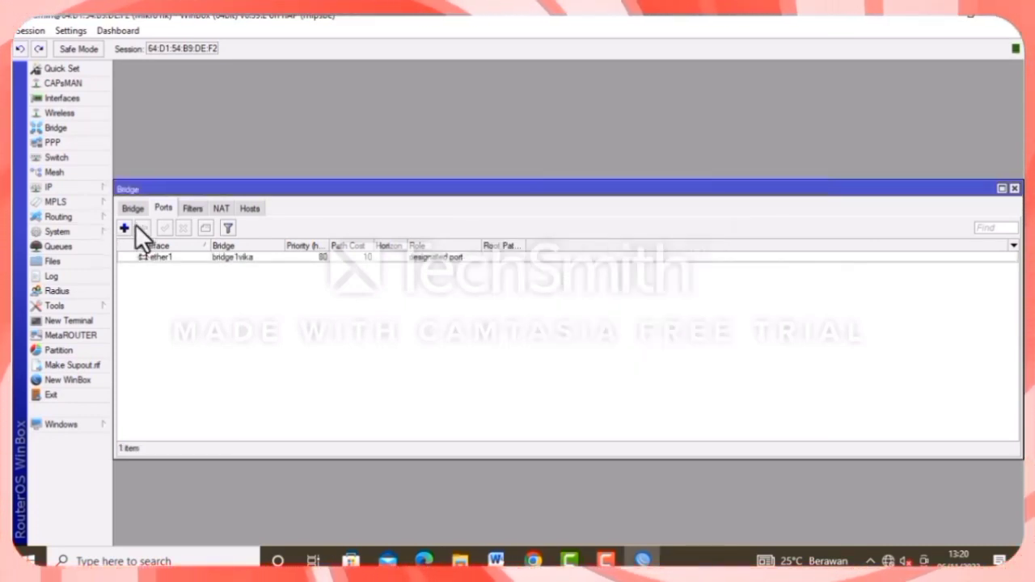
left_click(125, 228)
left_click(539, 235)
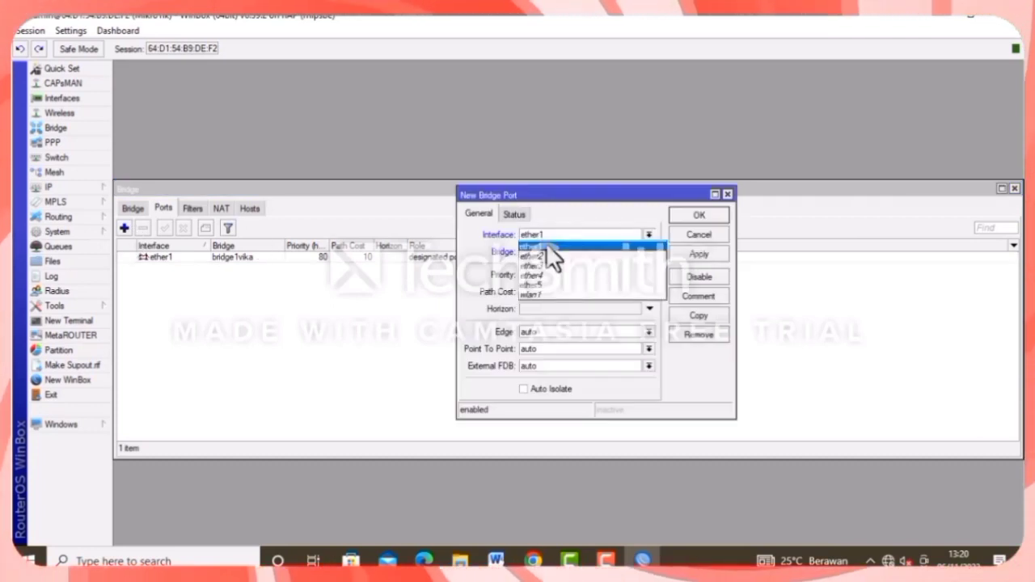
left_click(551, 256)
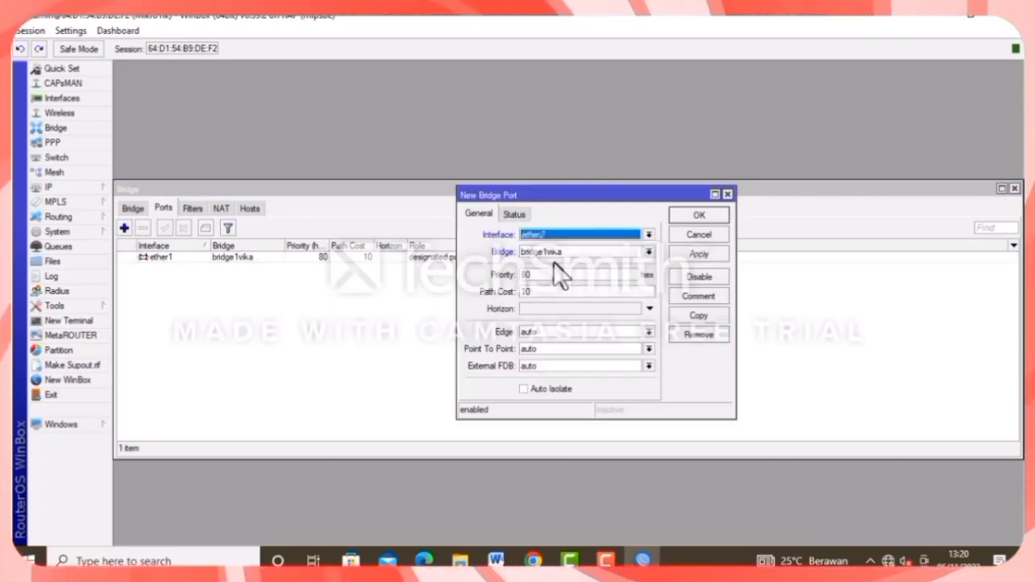
left_click(706, 253)
left_click(697, 216)
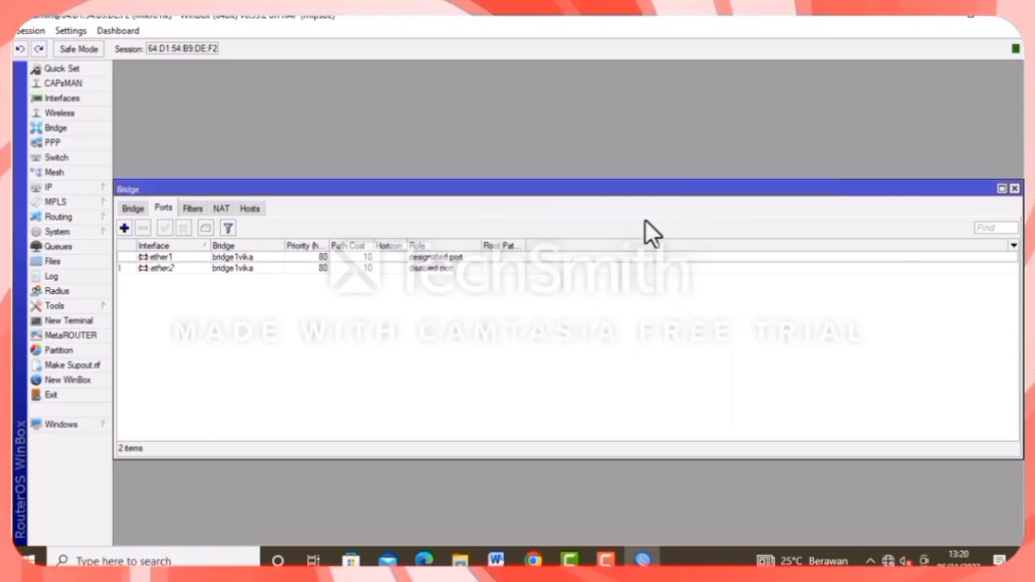
Add ether3 and ether4 as ports of bridge1vika.
left_click(125, 229)
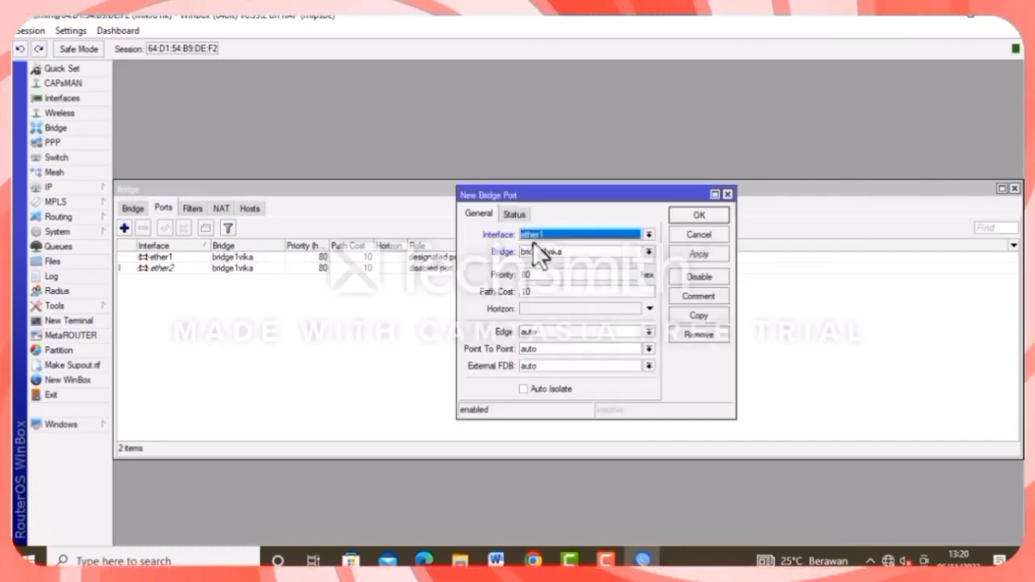
left_click(539, 235)
left_click(549, 268)
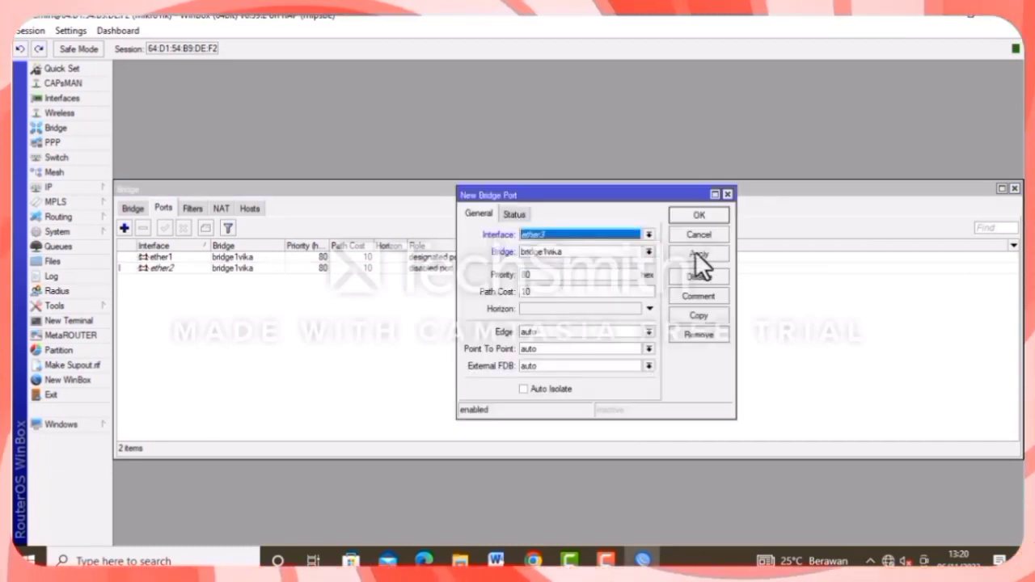
left_click(694, 215)
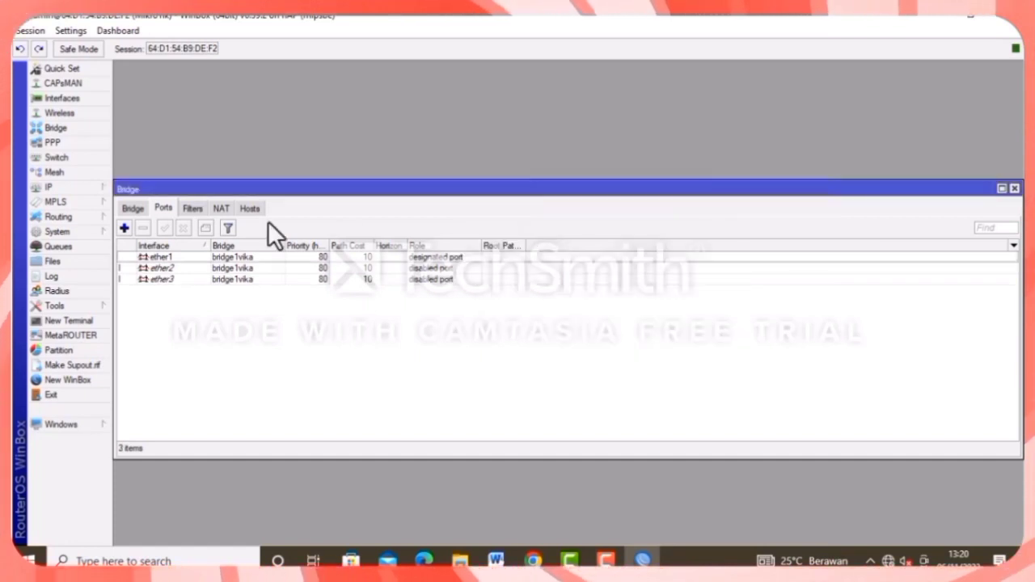
left_click(125, 228)
left_click(559, 236)
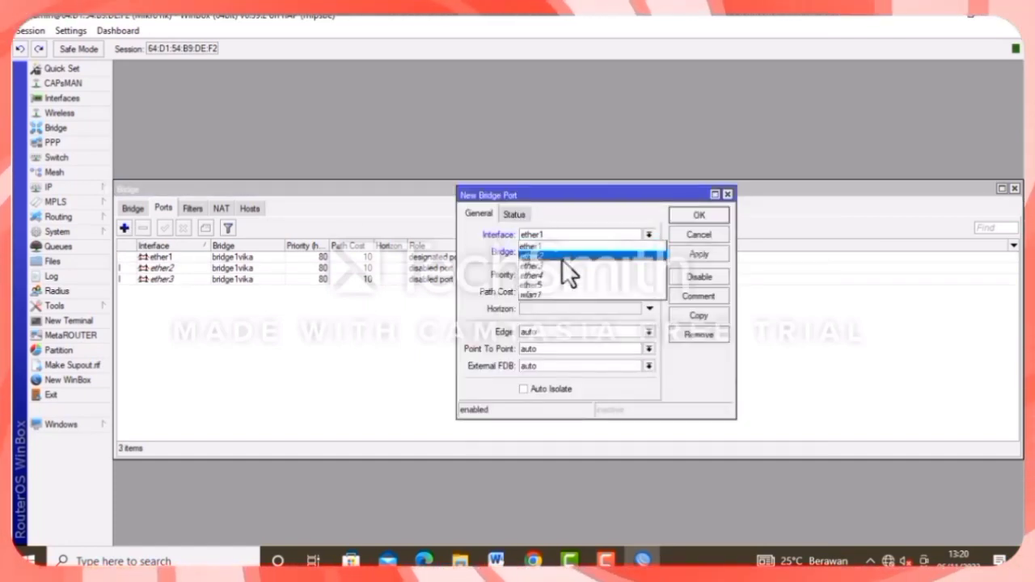
left_click(553, 275)
left_click(686, 251)
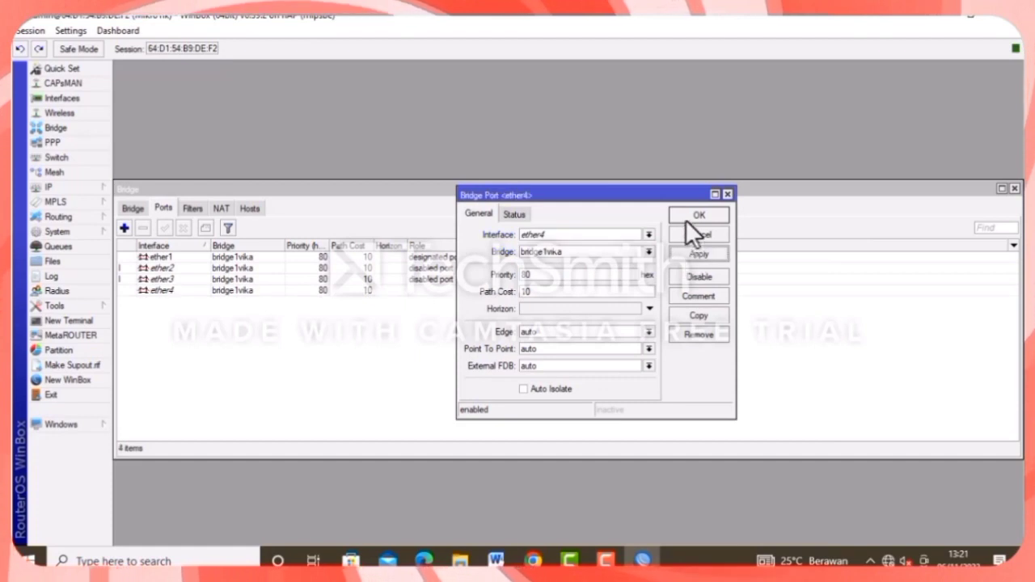
left_click(697, 215)
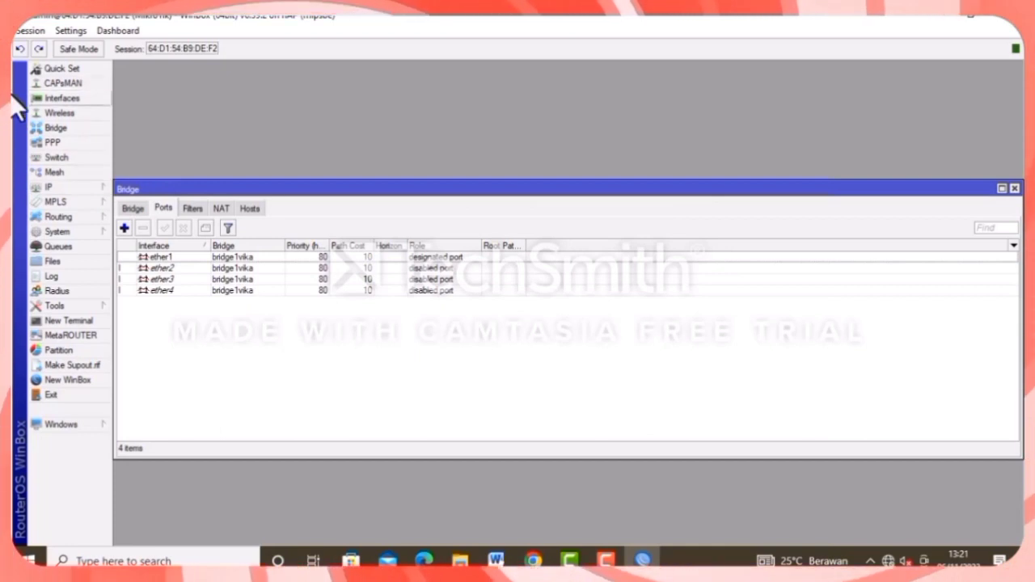
Start a new switch1 VLAN entry with member ports ether1, ether2 and ether3.
left_click(64, 158)
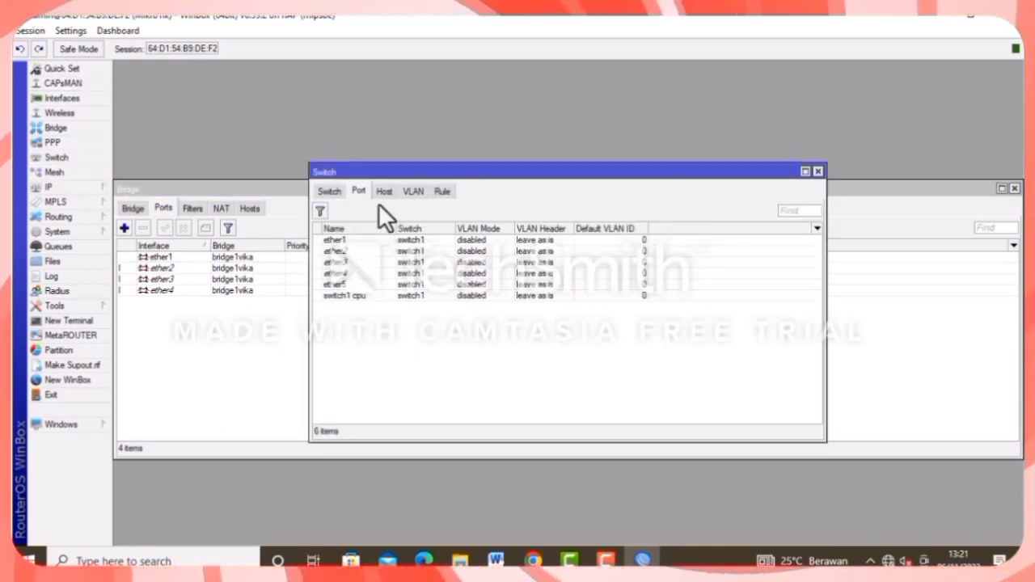
left_click(333, 188)
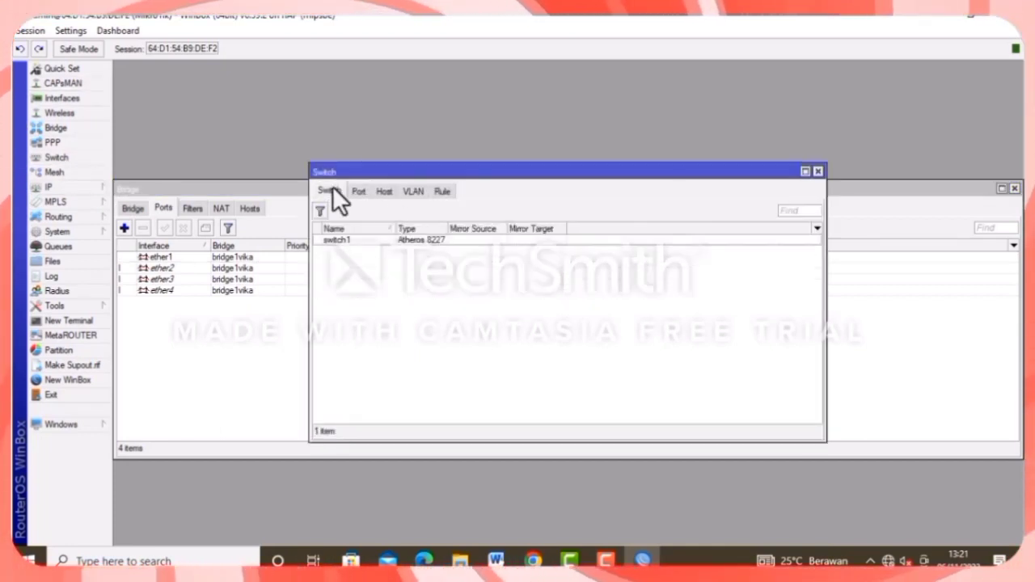
left_click(411, 191)
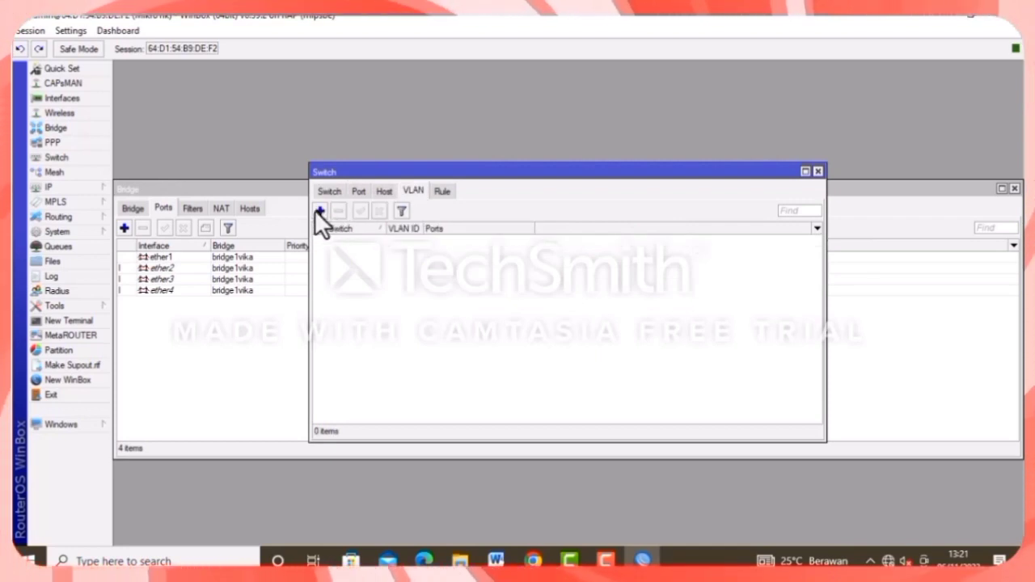
left_click(319, 211)
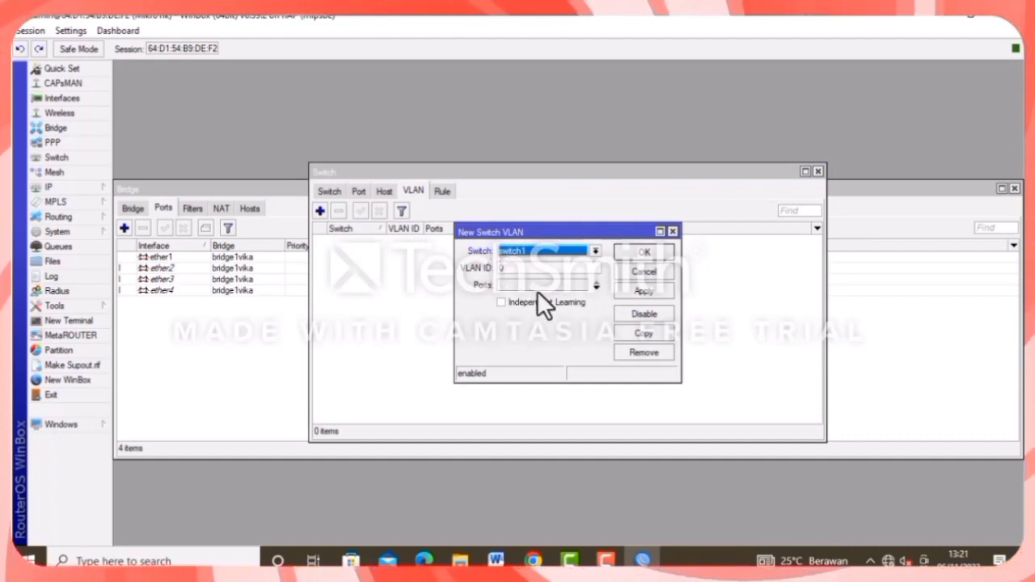
left_click(595, 289)
left_click(595, 289)
left_click(595, 289)
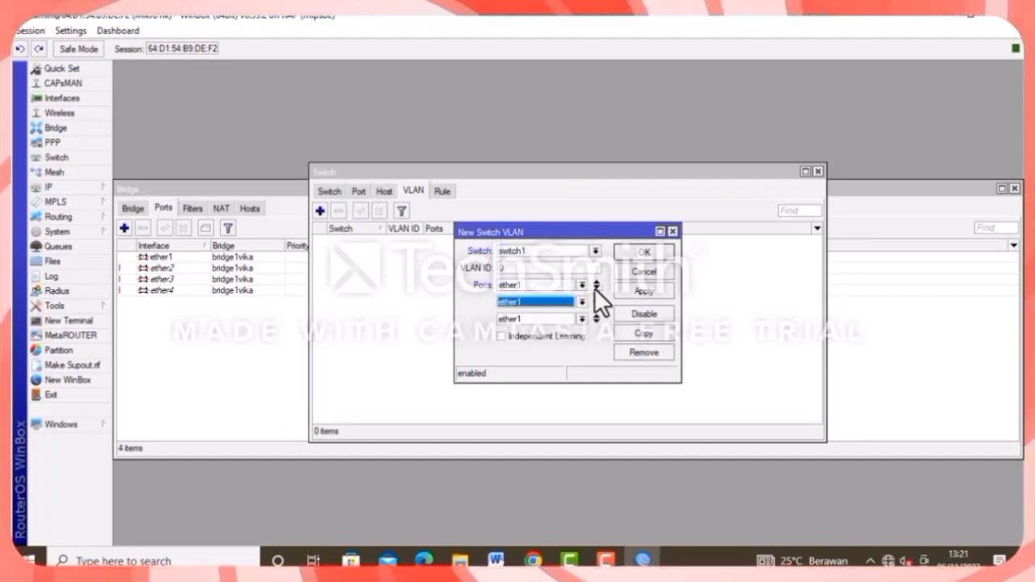
left_click(582, 286)
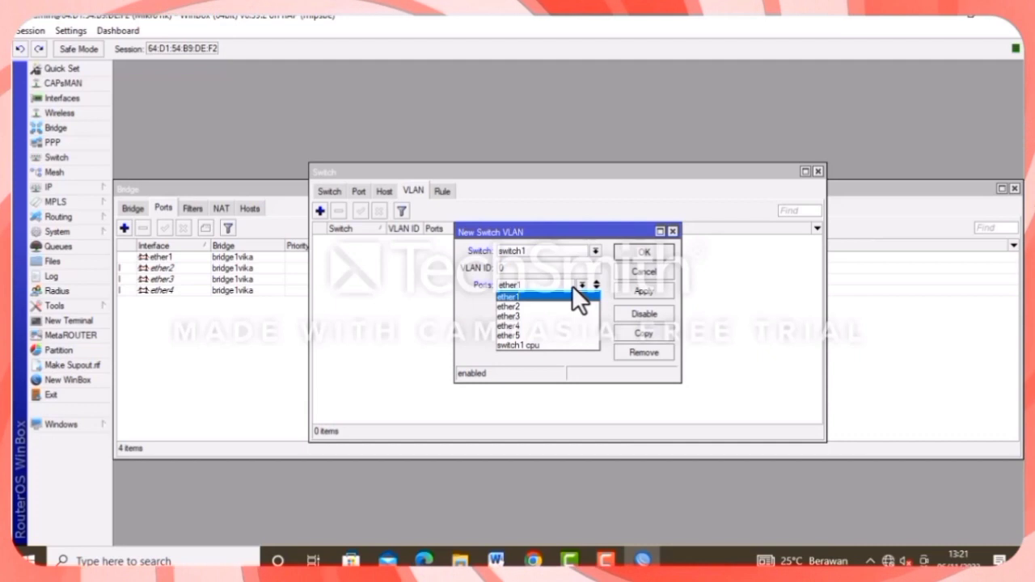
left_click(582, 307)
left_click(581, 302)
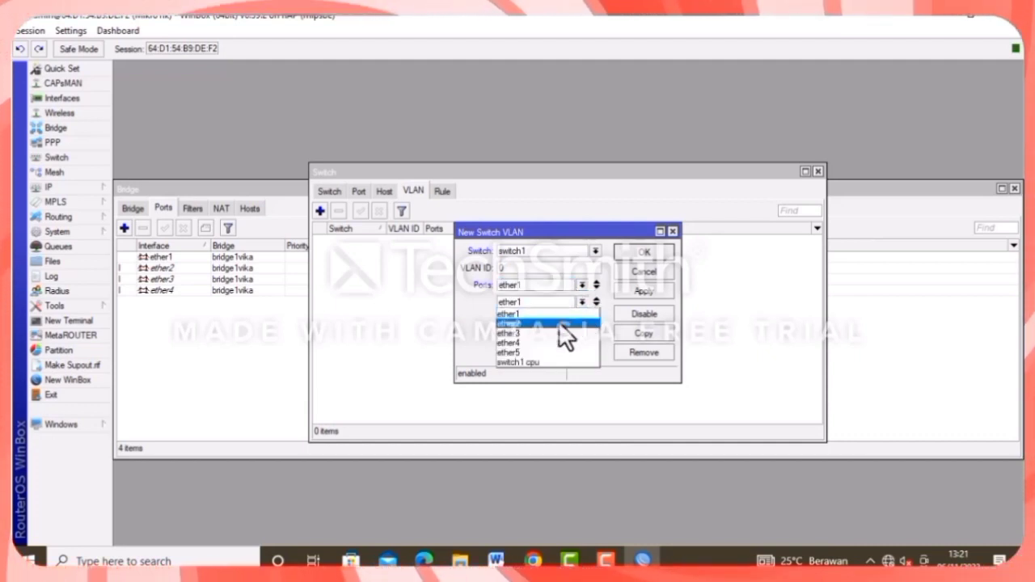
left_click(558, 321)
left_click(583, 318)
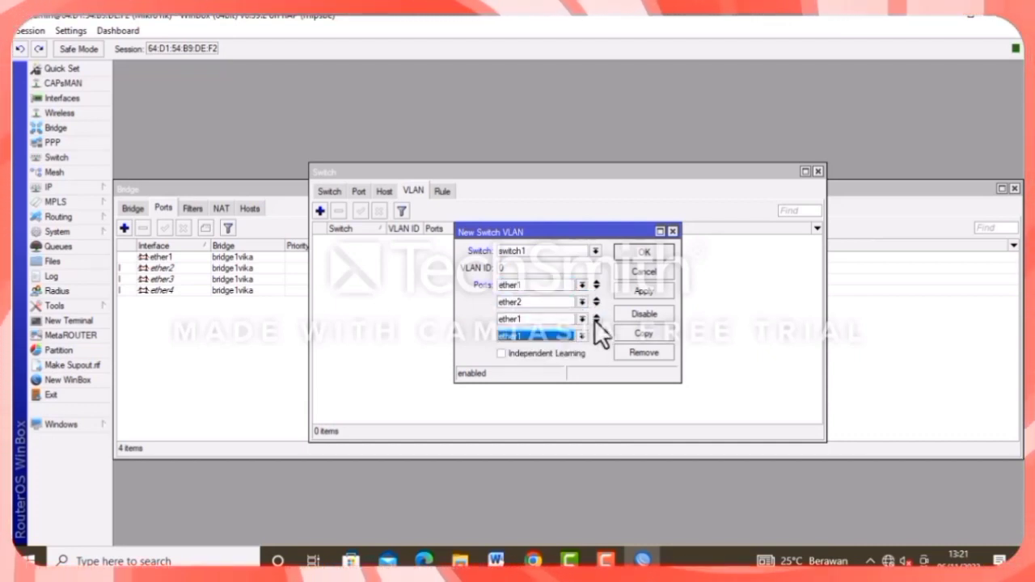
left_click(591, 333)
left_click(549, 317)
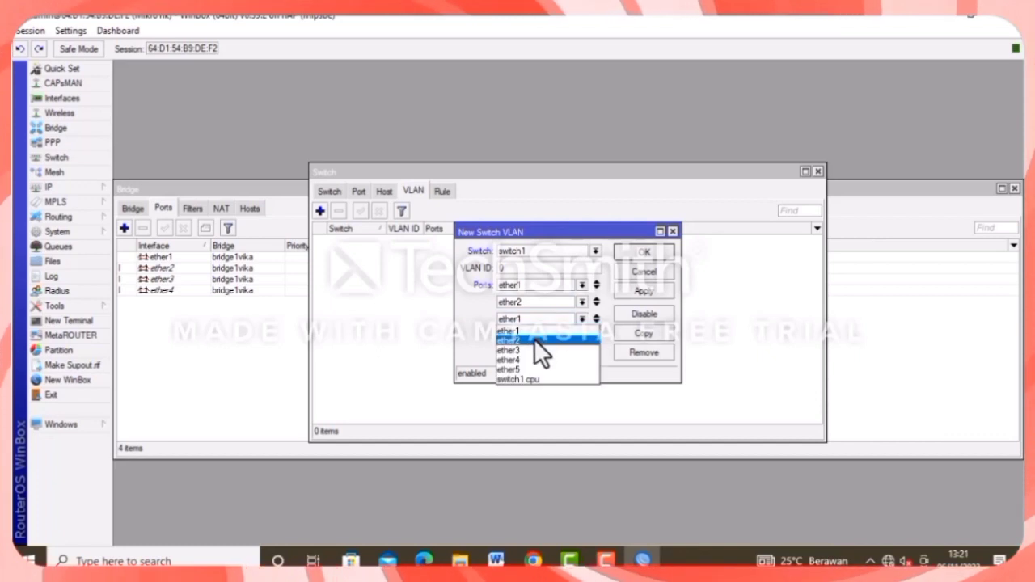
left_click(534, 341)
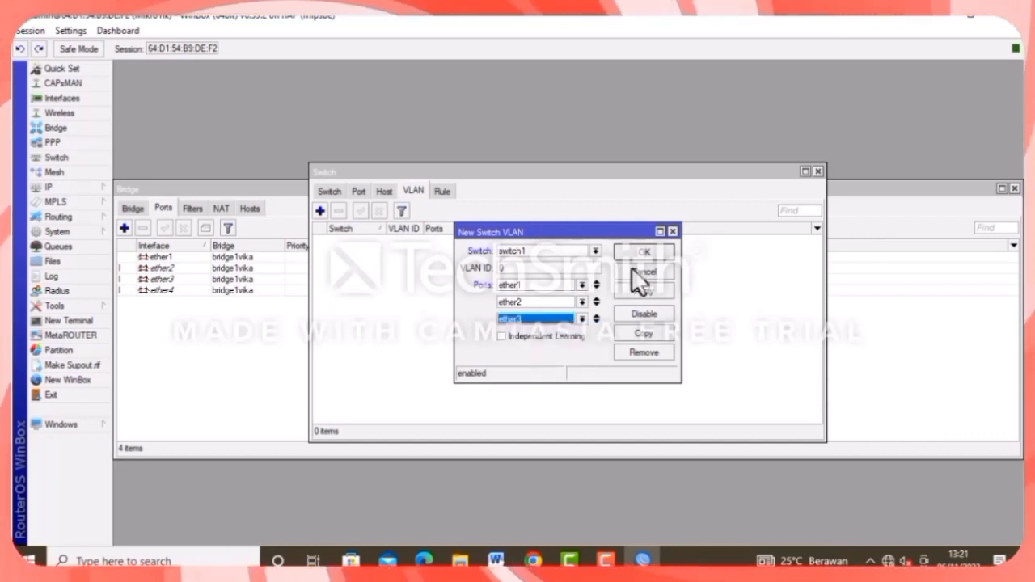
Give the new switch VLAN entry VLAN ID 10 and save it.
left_click(644, 290)
left_click(515, 285)
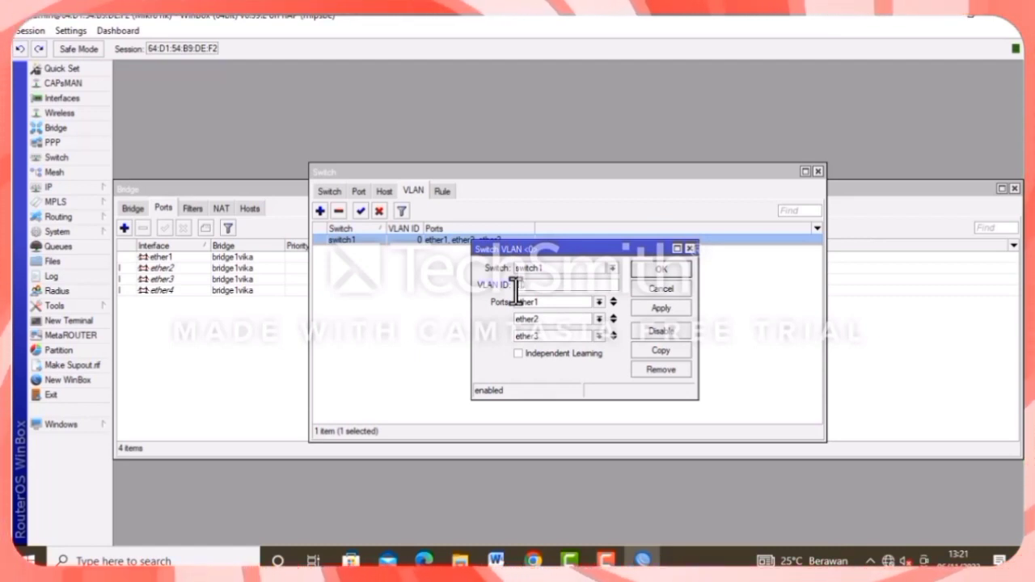
type("10")
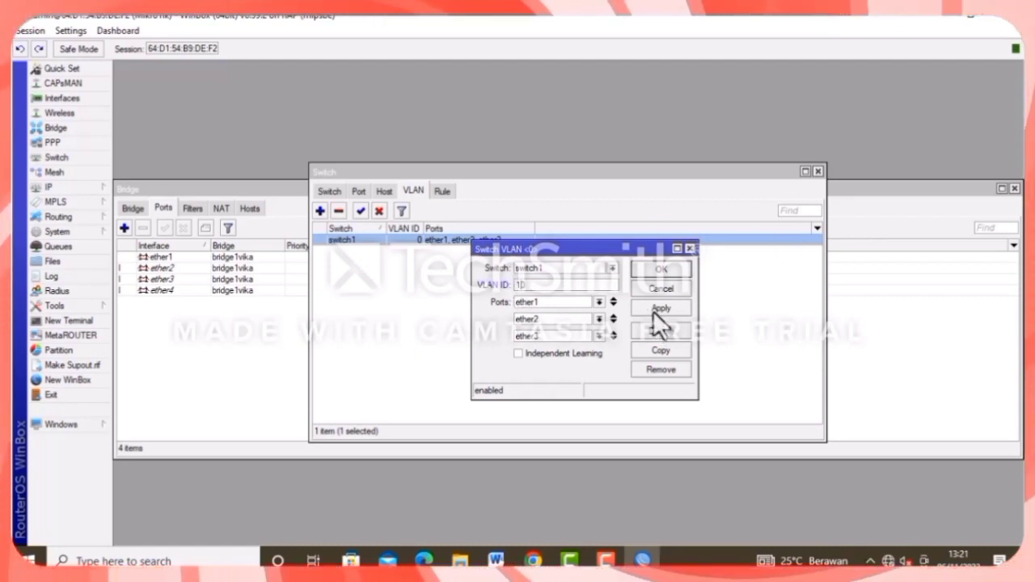
left_click(655, 309)
left_click(662, 270)
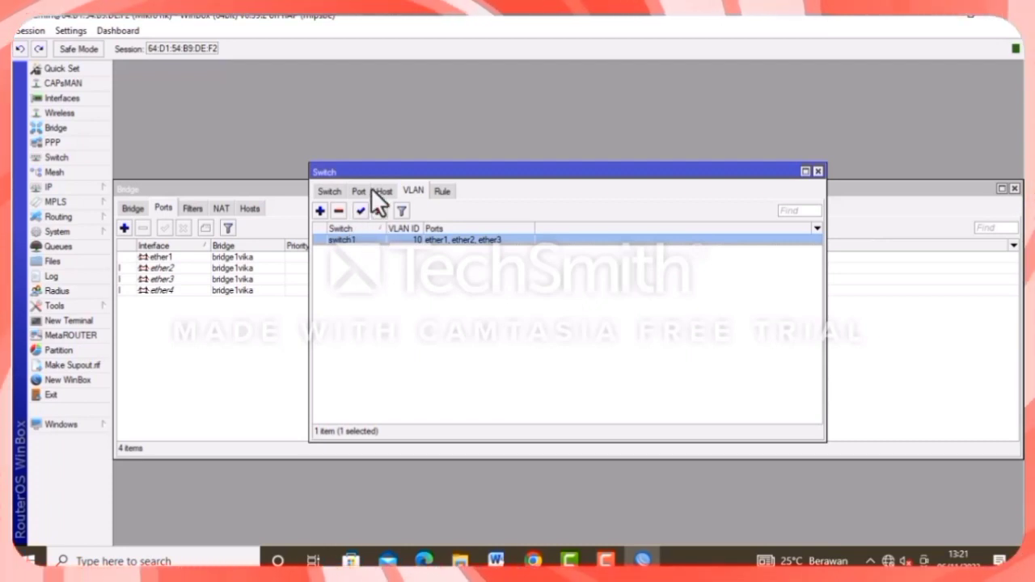
Add switch VLAN 20 with member ports ether1 and ether4.
left_click(321, 211)
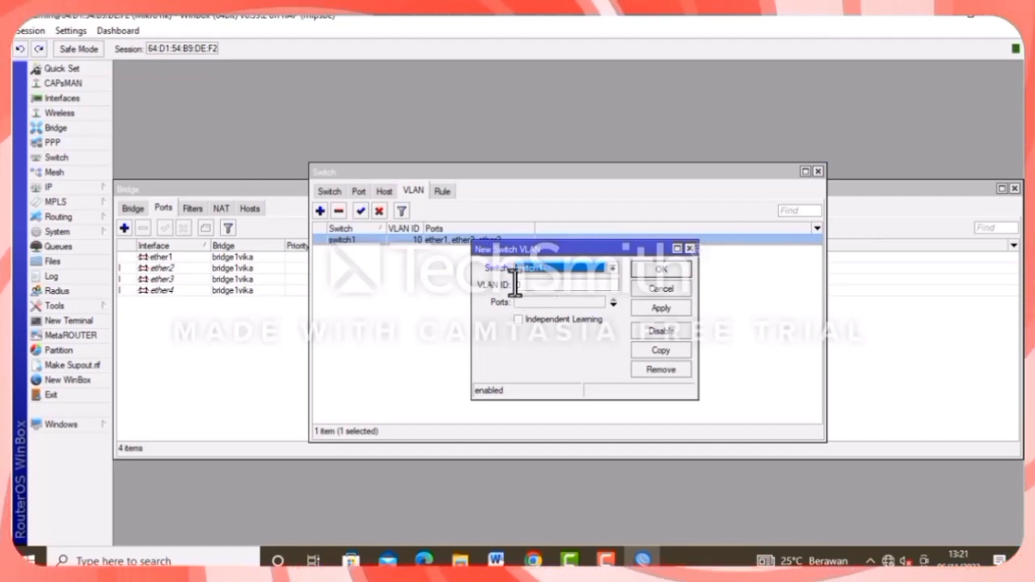
left_click(515, 285)
type("20")
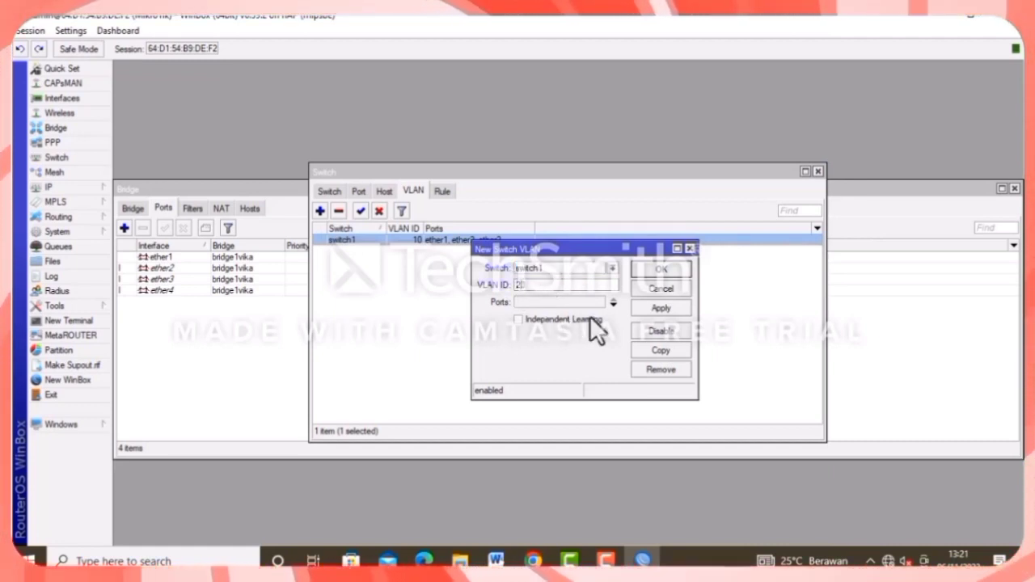
left_click(612, 306)
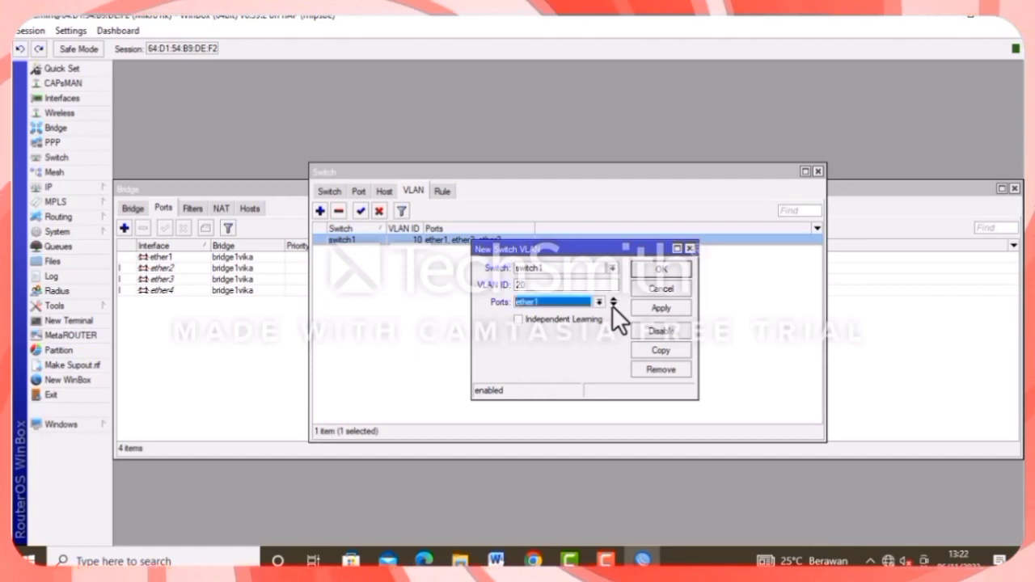
left_click(612, 305)
left_click(589, 320)
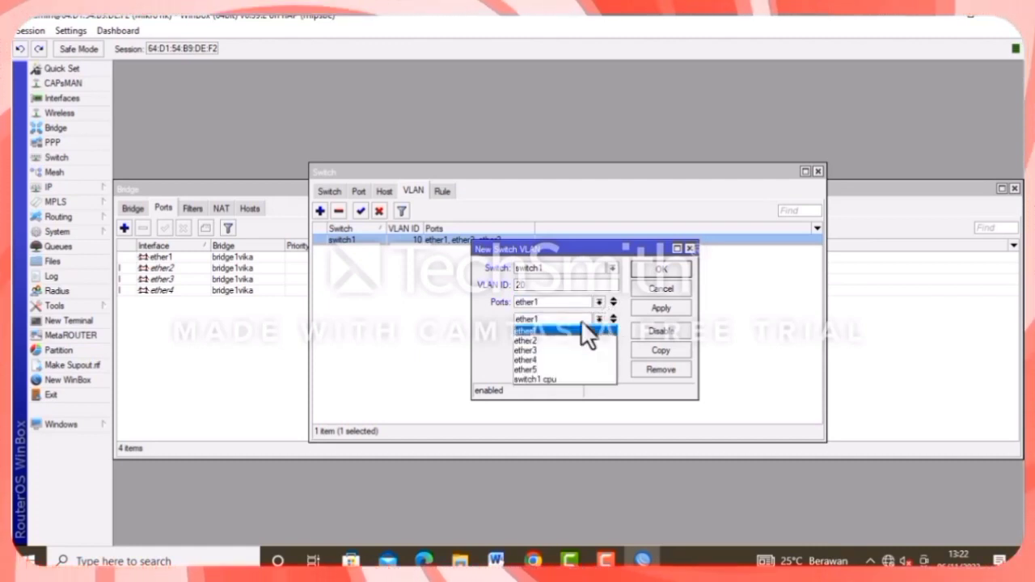
left_click(540, 359)
left_click(655, 307)
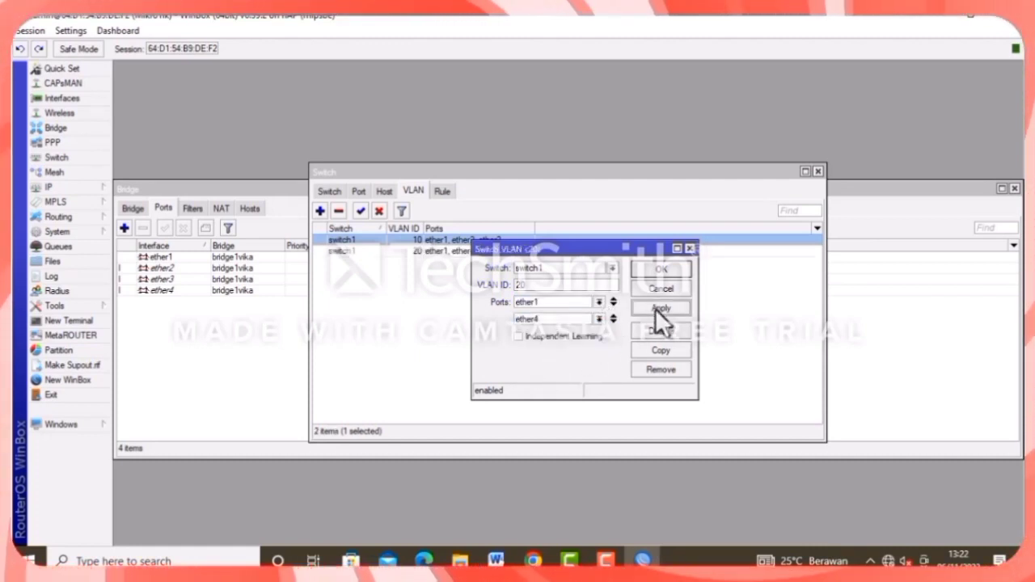
left_click(653, 269)
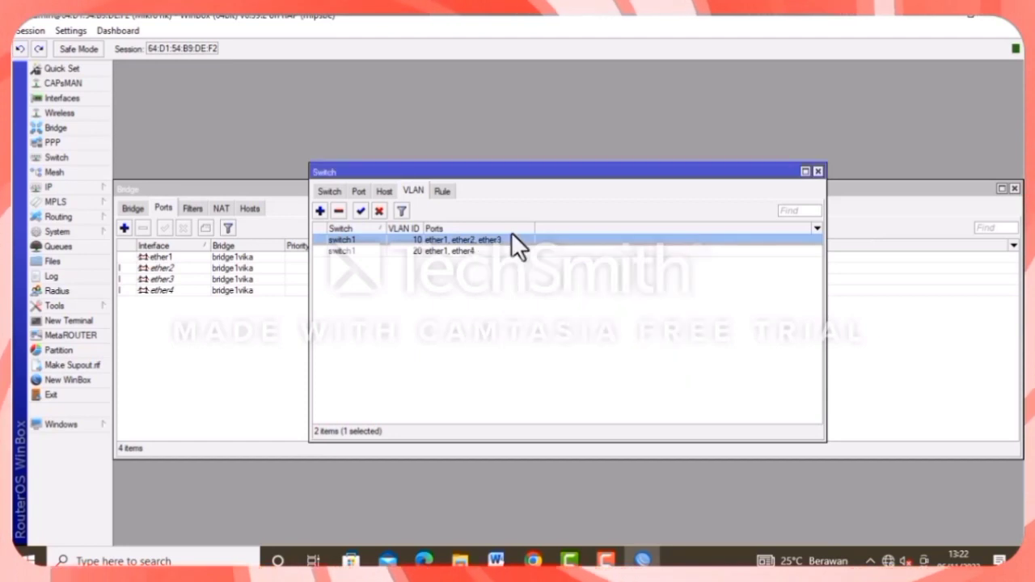
Set switch port ether1 to VLAN mode secure with header add if missing.
left_click(359, 192)
double_click(360, 240)
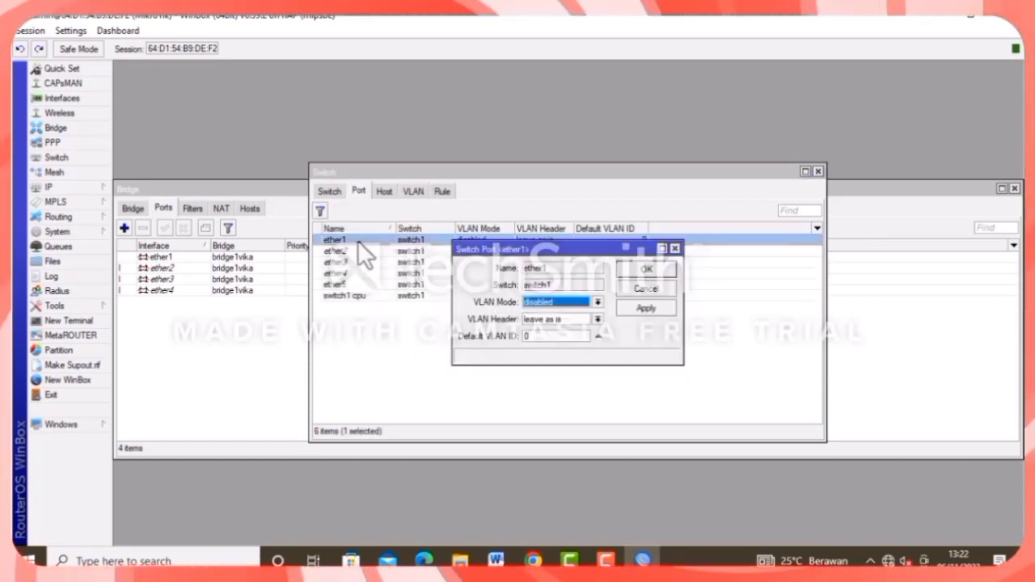
left_click(564, 304)
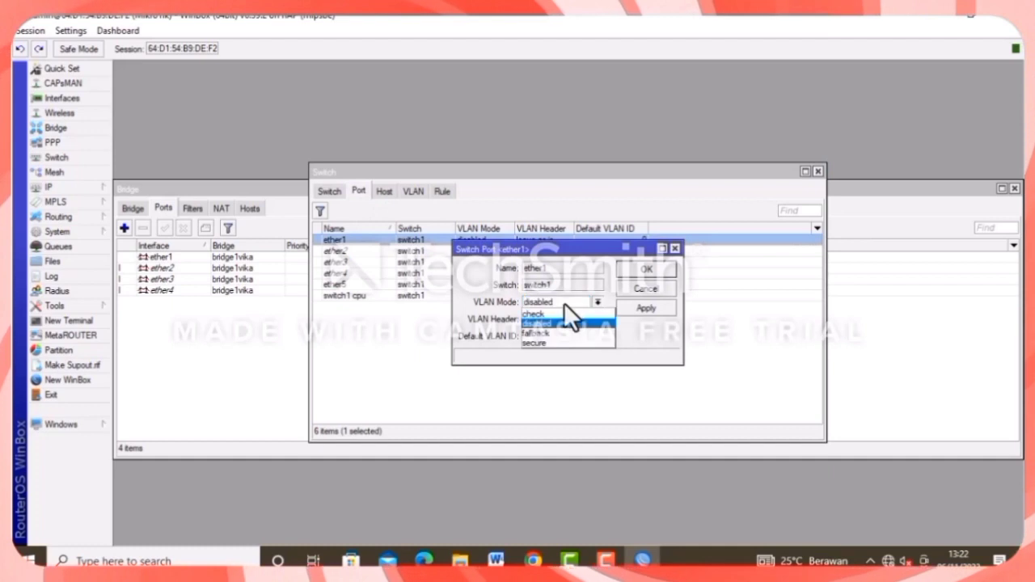
left_click(555, 341)
left_click(555, 319)
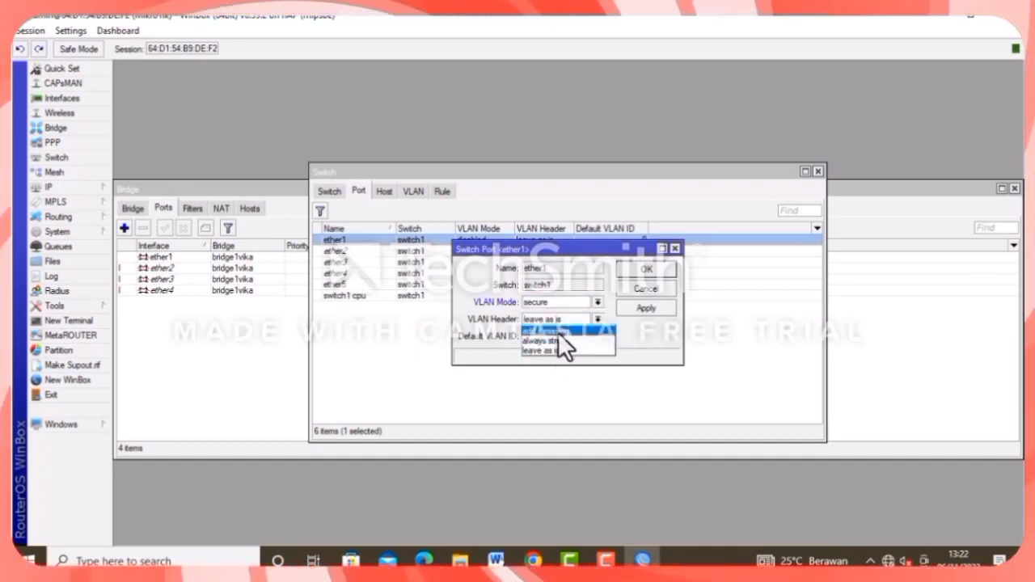
left_click(559, 330)
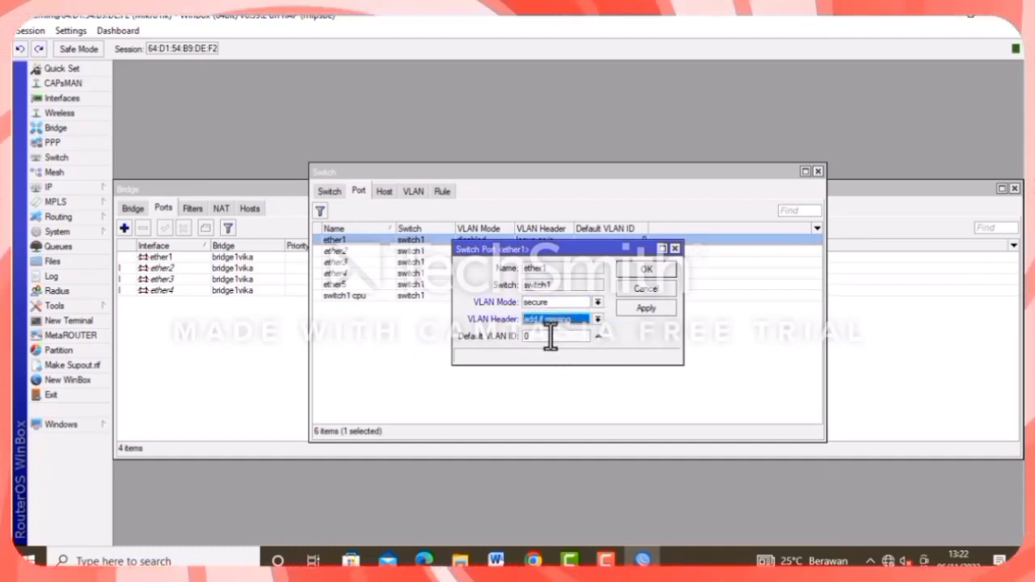
left_click(636, 307)
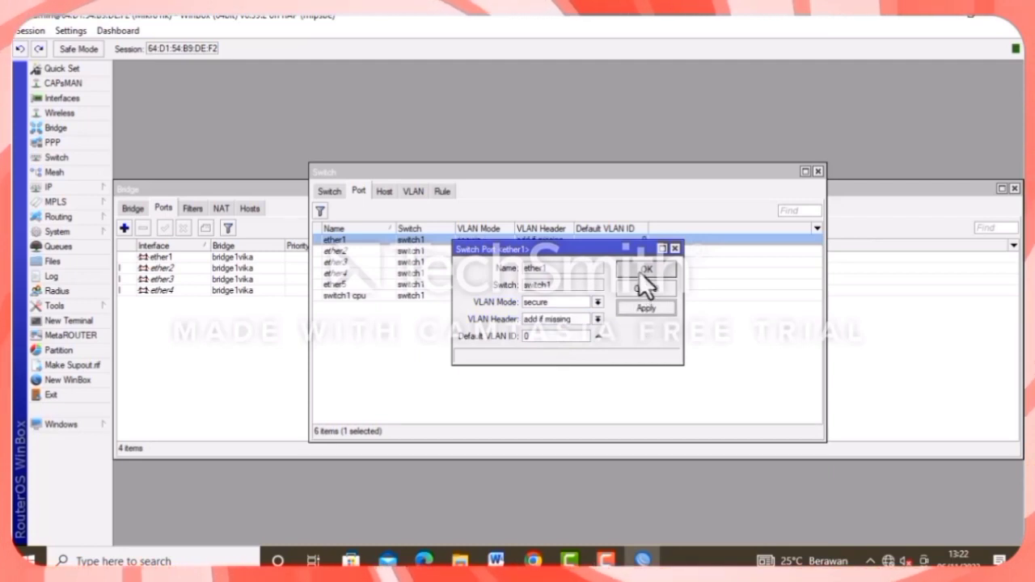
left_click(638, 271)
Set switch port ether2 to secure, always strip, default VLAN ID 10.
double_click(389, 251)
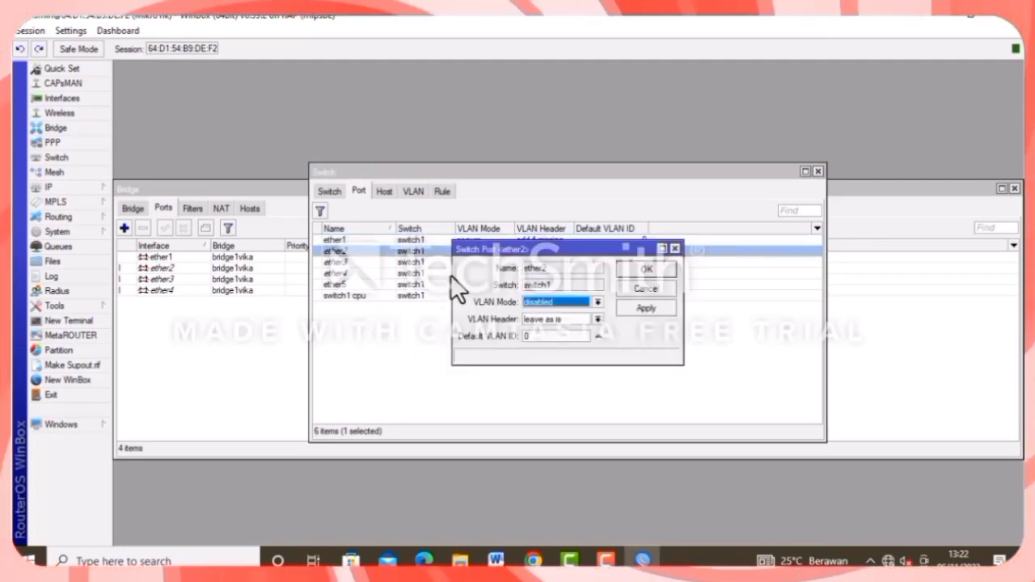
left_click(550, 301)
left_click(557, 339)
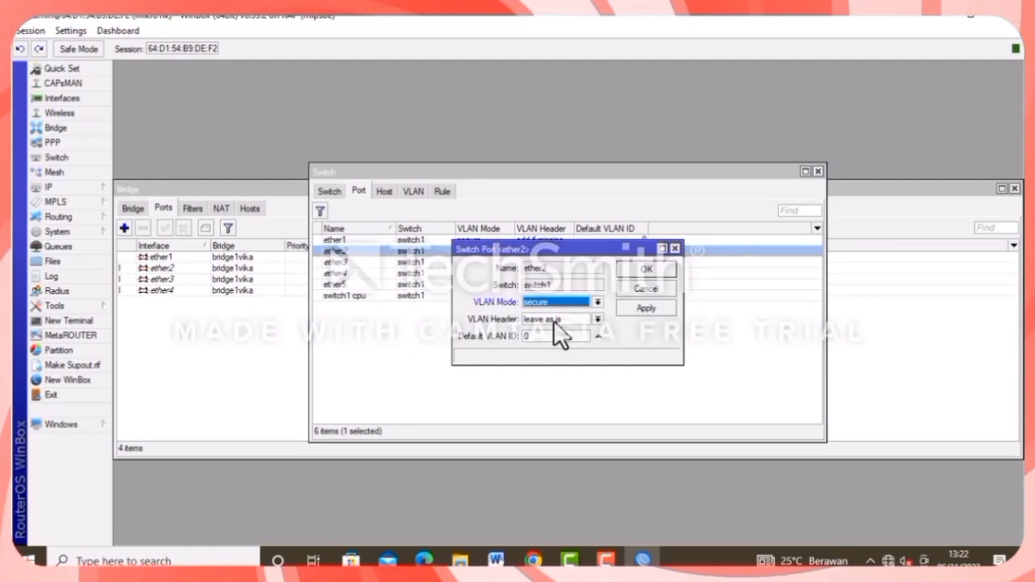
left_click(554, 321)
left_click(560, 330)
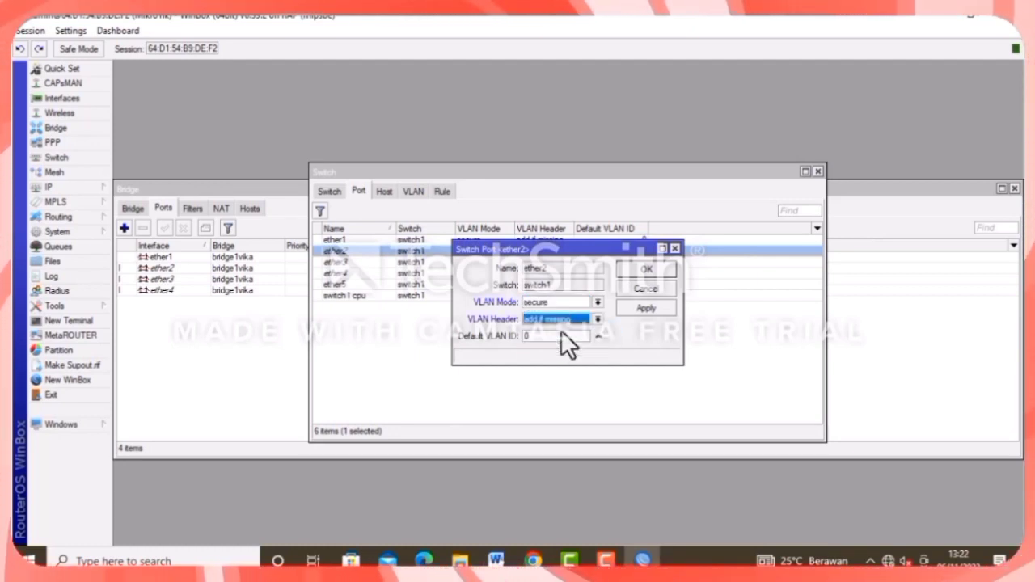
left_click(546, 316)
left_click(549, 340)
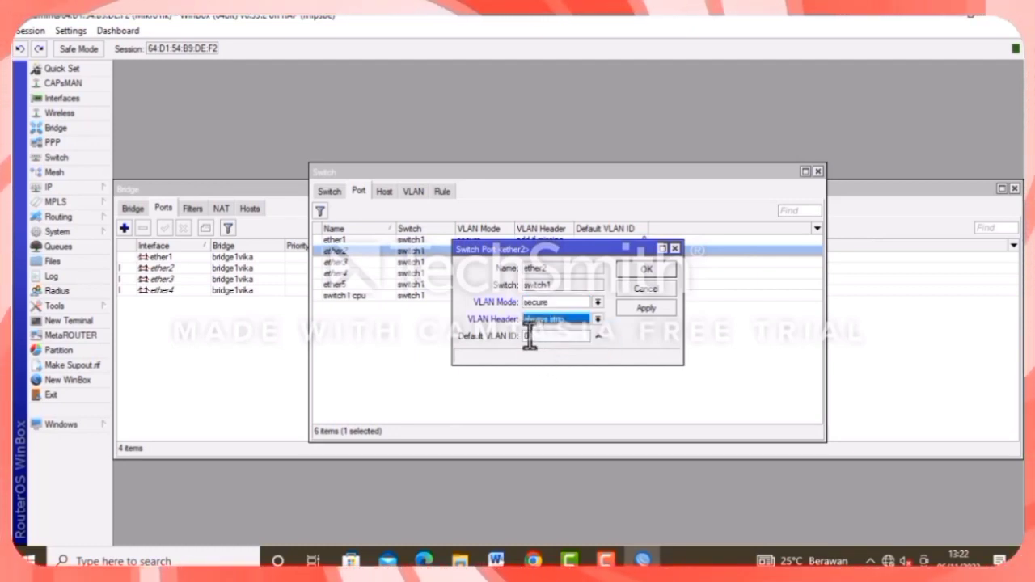
left_click(524, 338)
type("10")
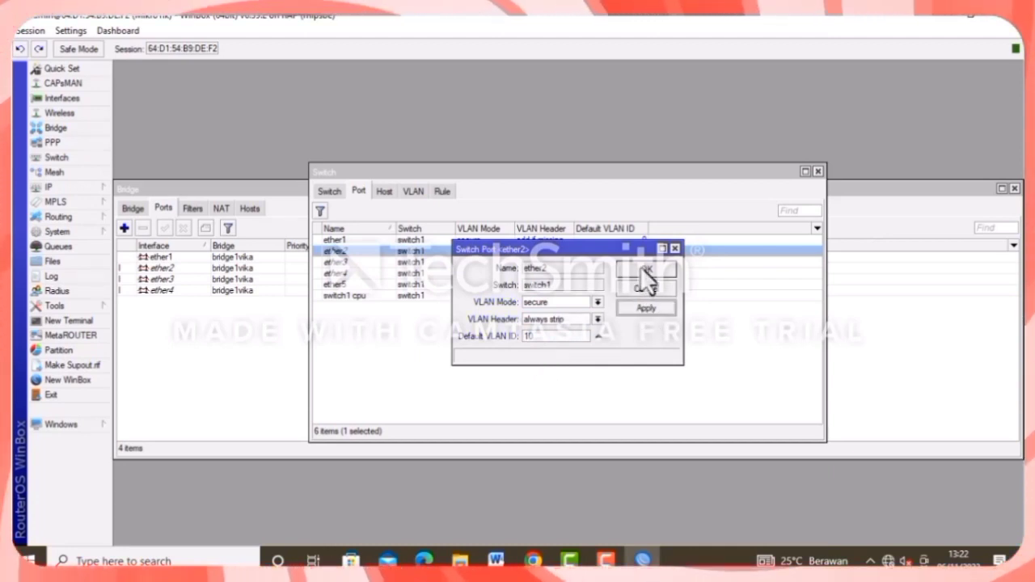
left_click(639, 273)
Set switch port ether3 to secure, always strip, default VLAN ID 10.
double_click(363, 262)
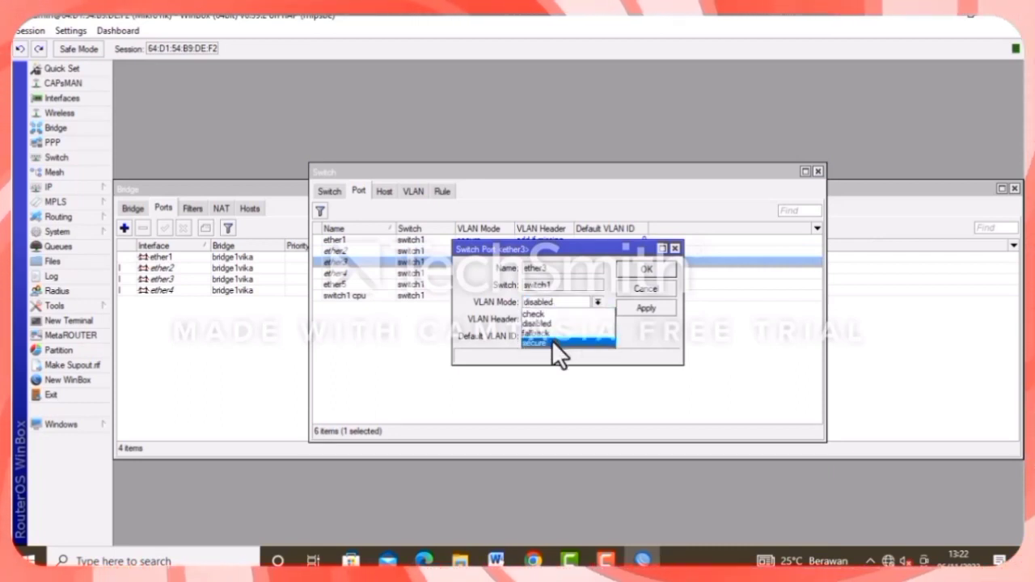
left_click(551, 341)
left_click(549, 318)
left_click(551, 341)
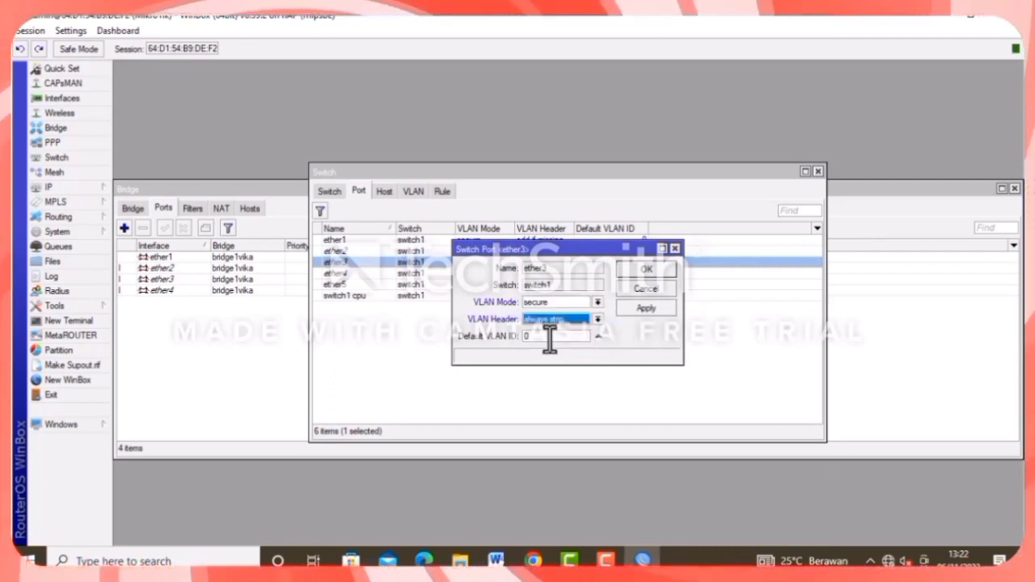
left_click(524, 336)
type("1")
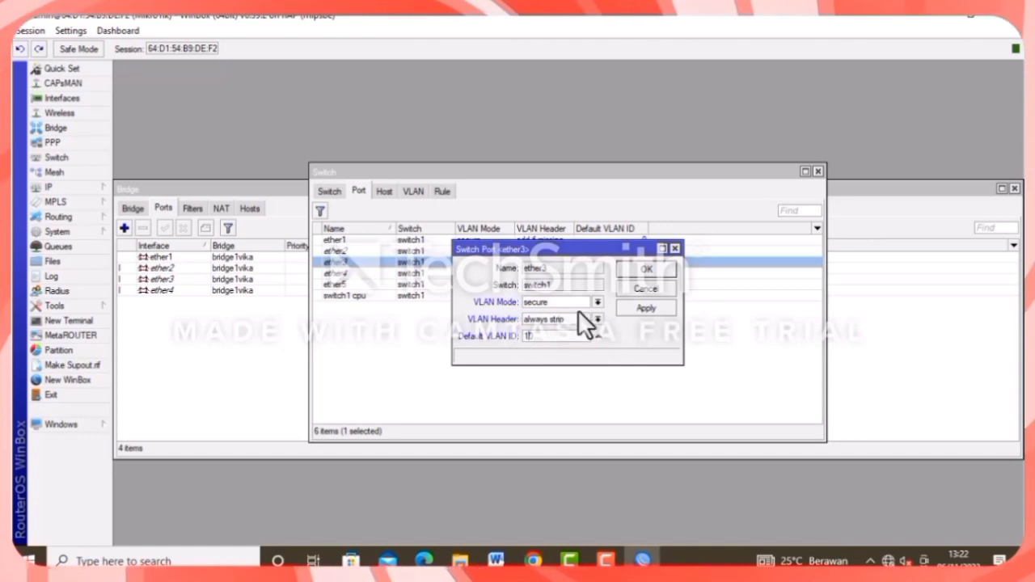
left_click(629, 270)
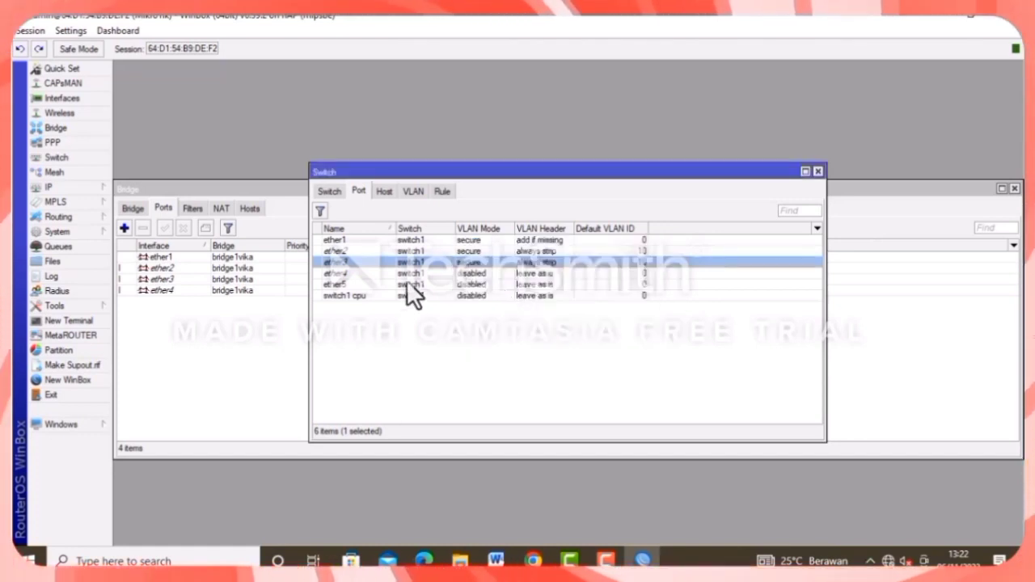
Set switch port ether4 to secure, always strip, default VLAN ID 20.
double_click(394, 272)
left_click(548, 303)
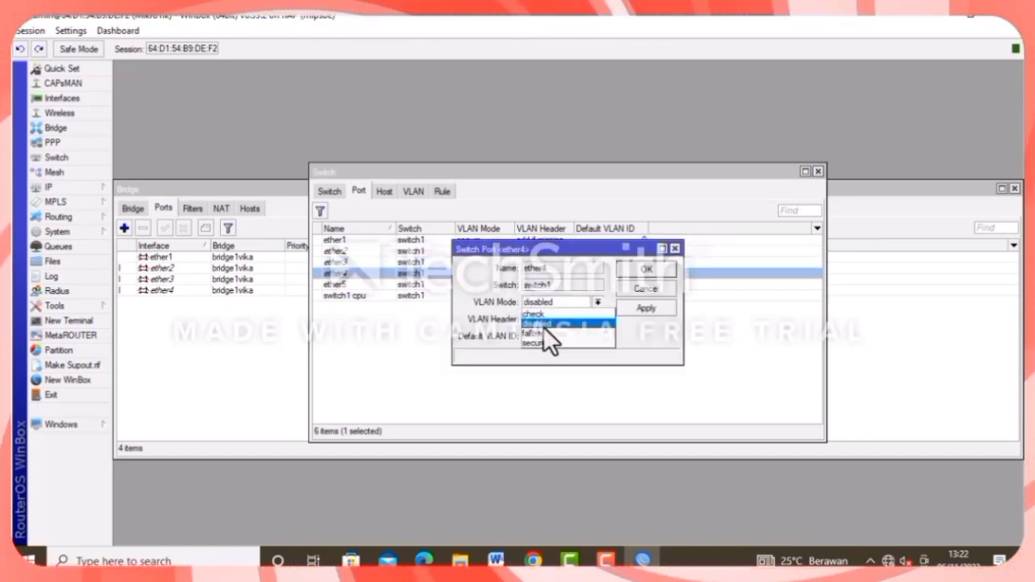
left_click(542, 343)
left_click(541, 322)
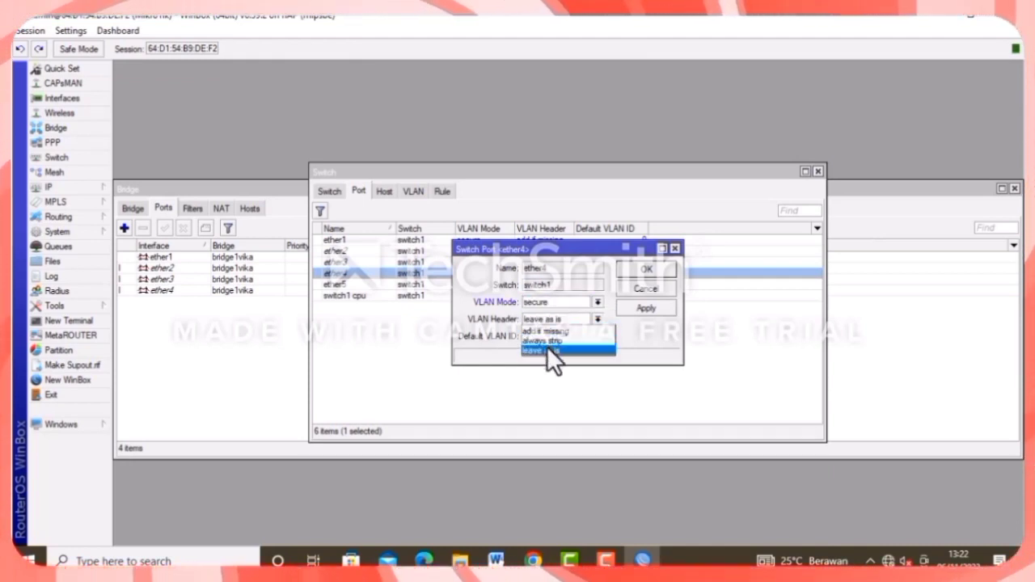
left_click(549, 340)
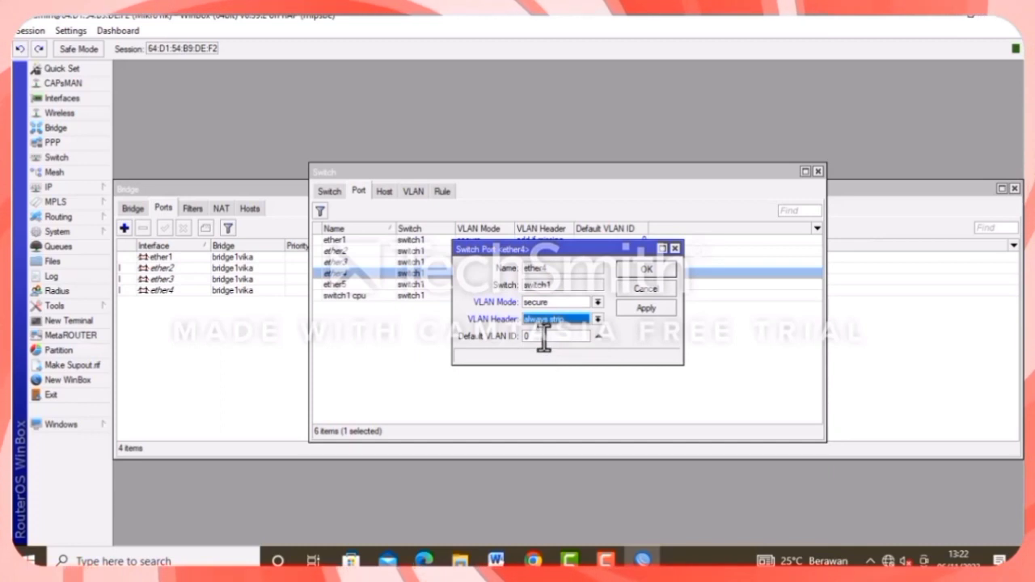
left_click(526, 337)
type("20")
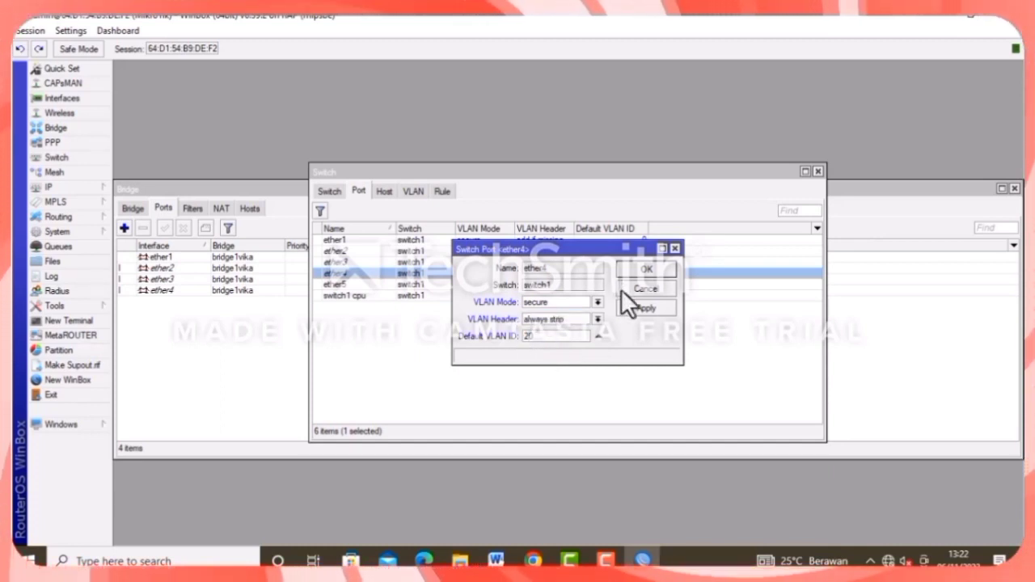
left_click(626, 307)
left_click(631, 279)
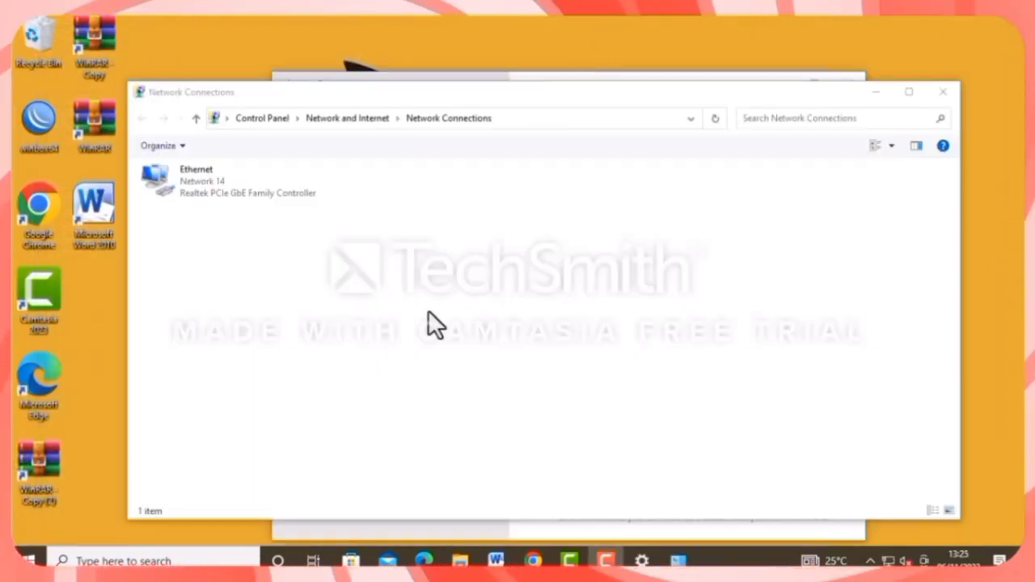
Refresh Network Connections until Ethernet shows Network 14, then close it and Settings.
right_click(428, 312)
left_click(461, 356)
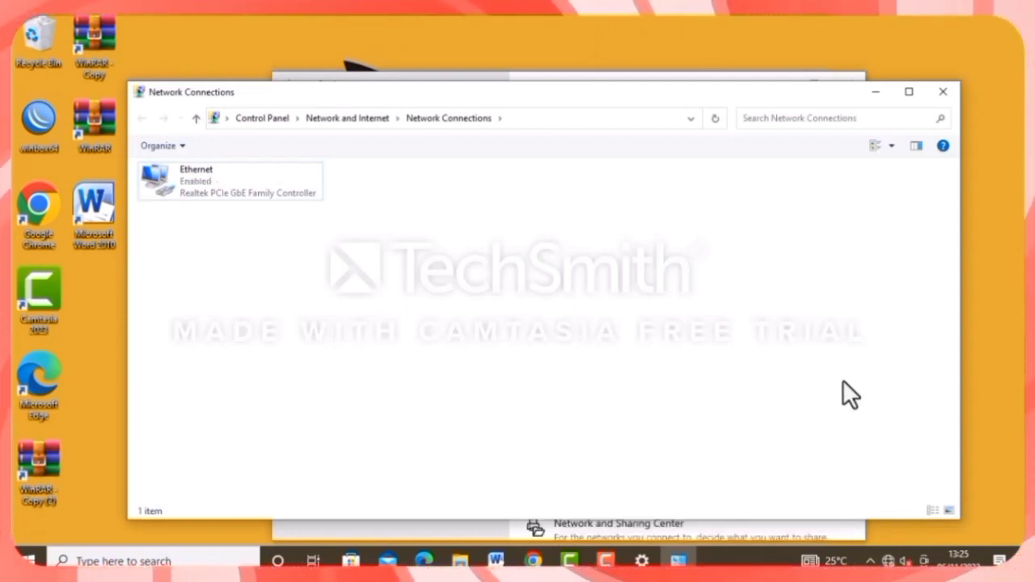
right_click(384, 248)
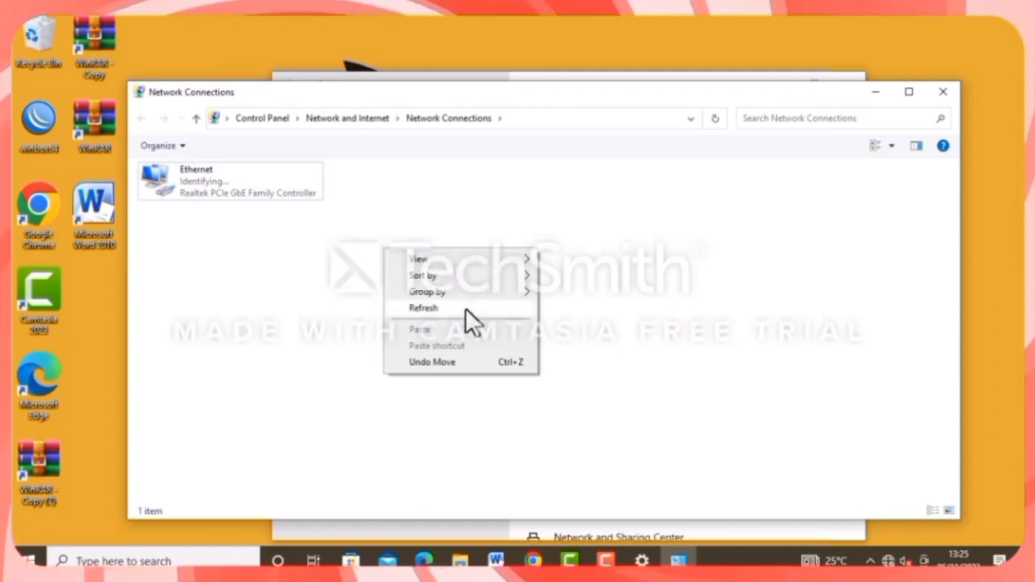
left_click(465, 307)
right_click(553, 226)
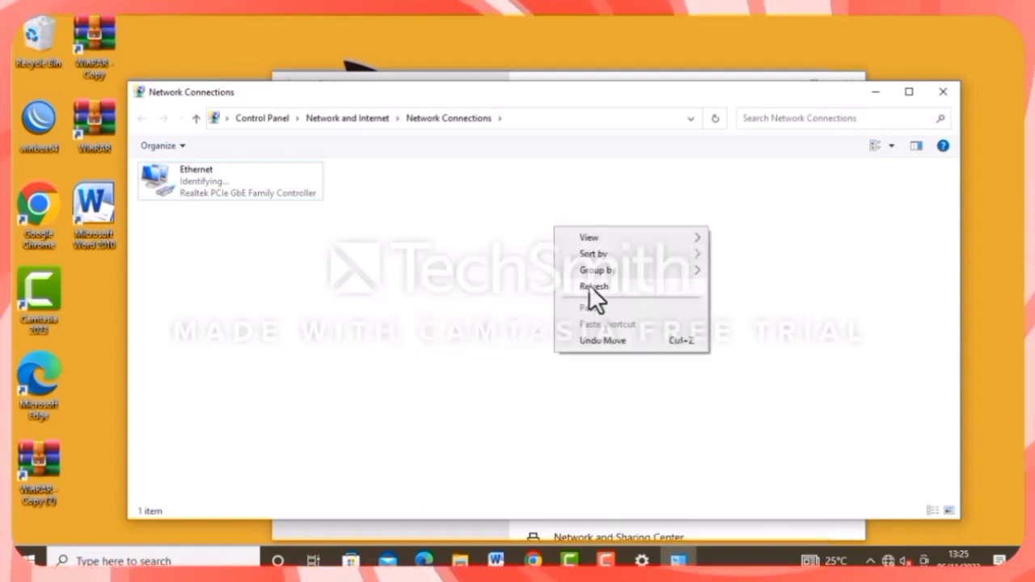
left_click(589, 285)
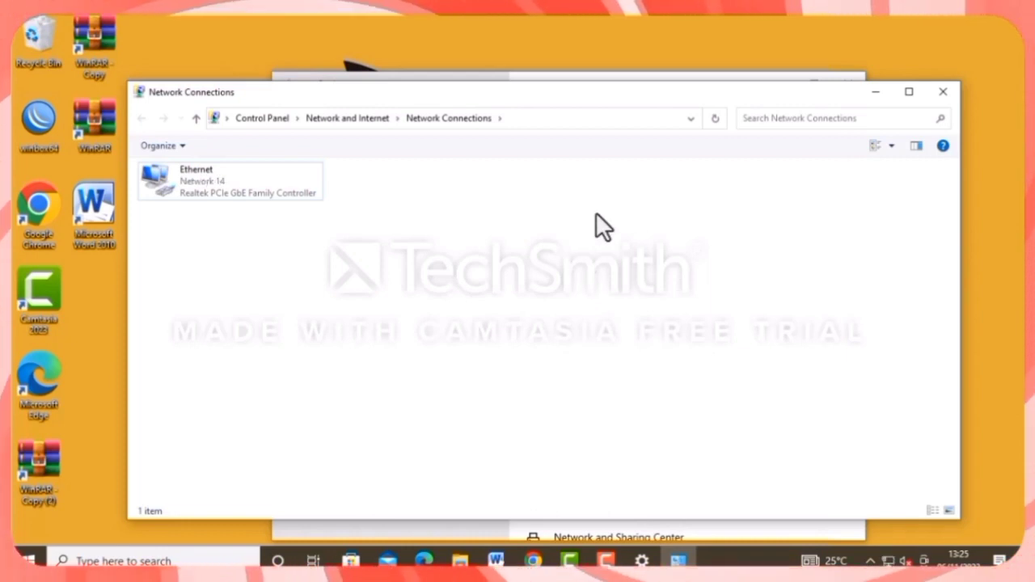
left_click(943, 91)
left_click(850, 84)
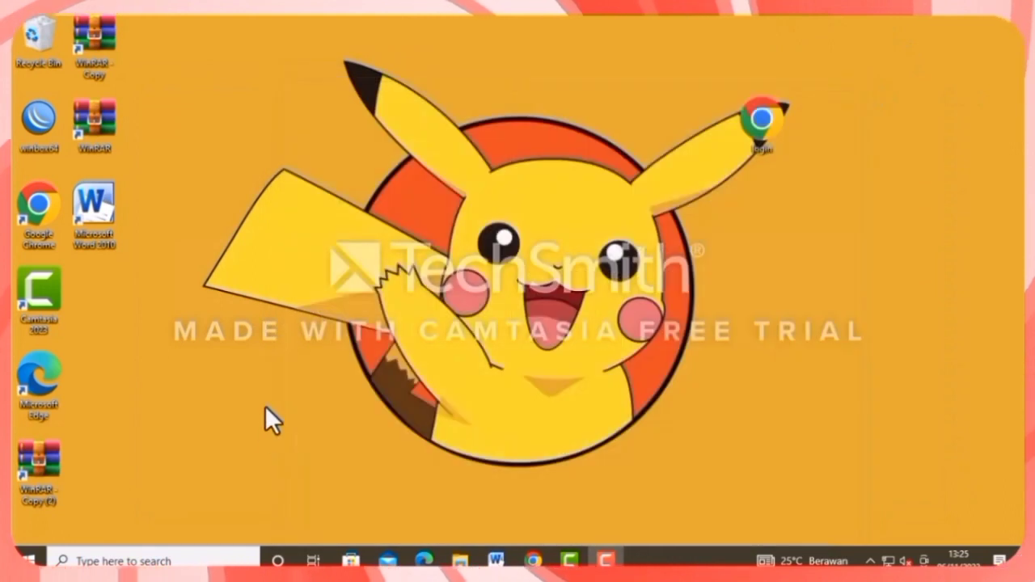
Ping 192.168.60.1 from cmd, seeing Destination net unreachable, then close the prompt.
key("super+r")
type("cmd")
left_click(131, 515)
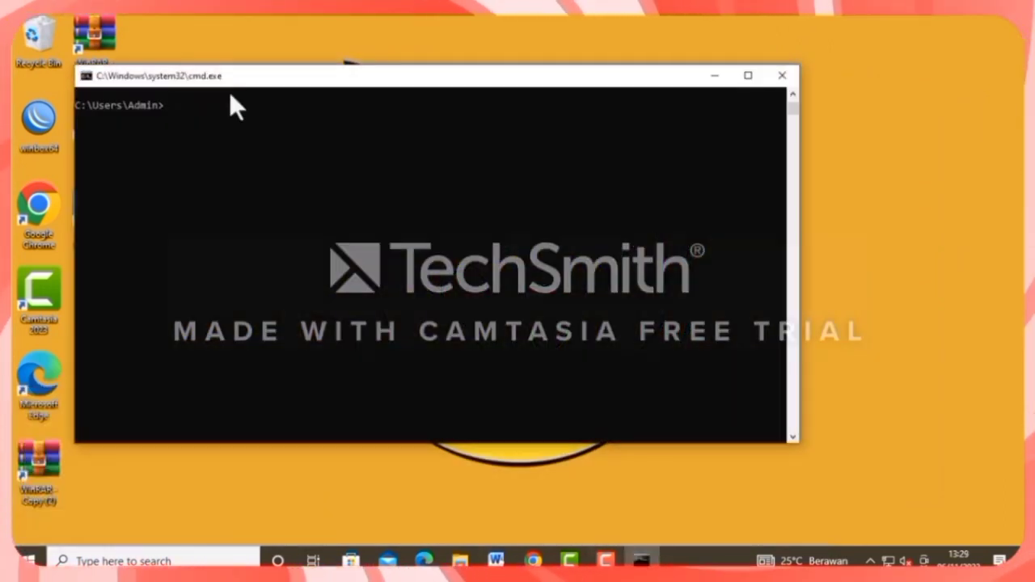
type("pin")
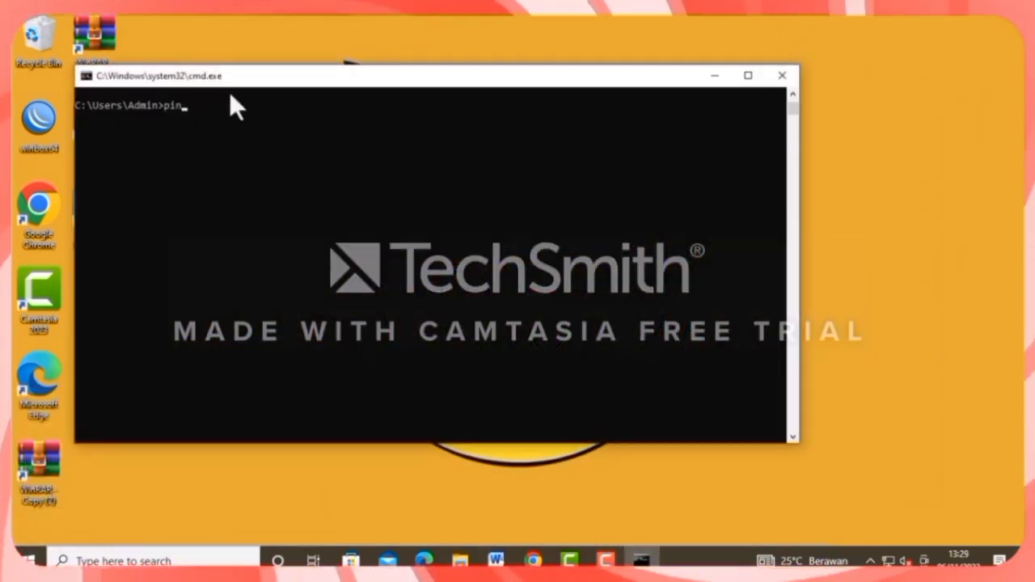
type("g 19")
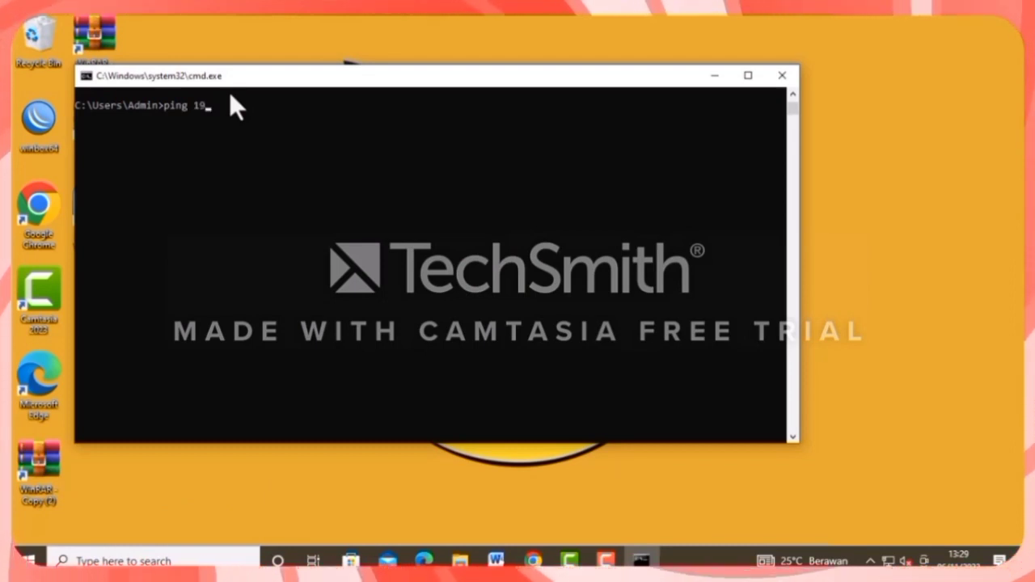
type("2.16")
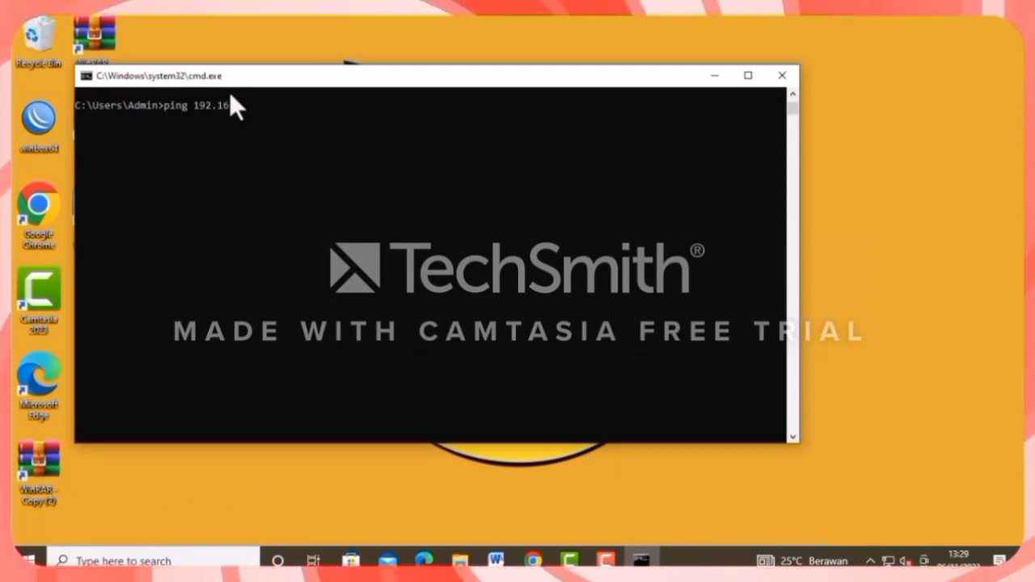
type("8.6")
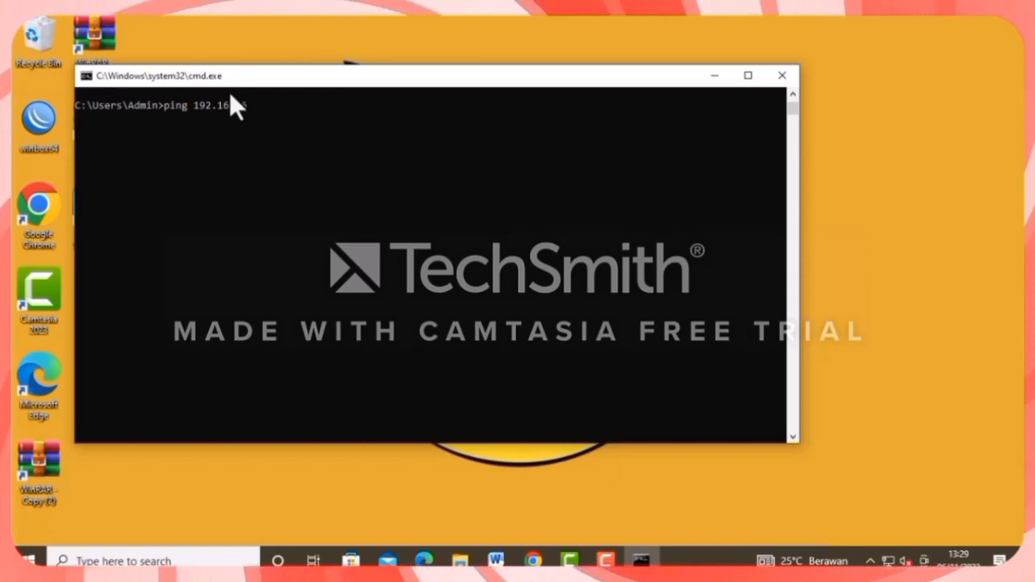
type("0.1")
key("Return")
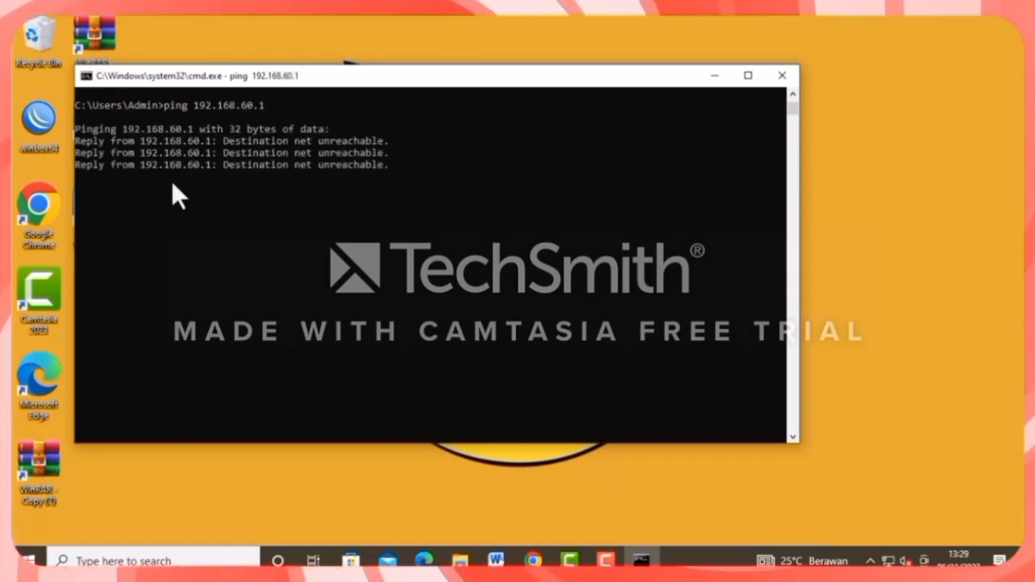
left_click(602, 29)
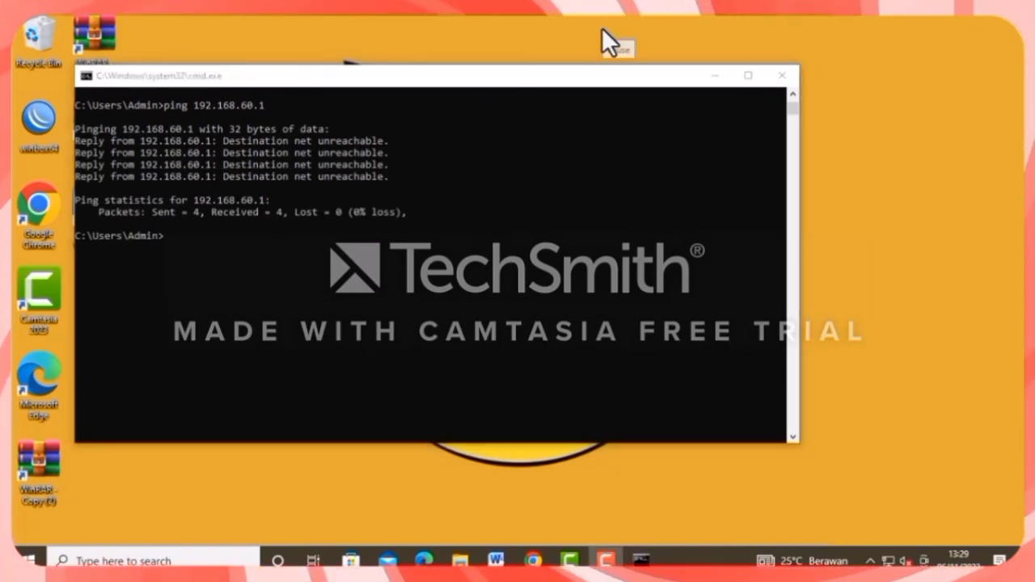
left_click(783, 75)
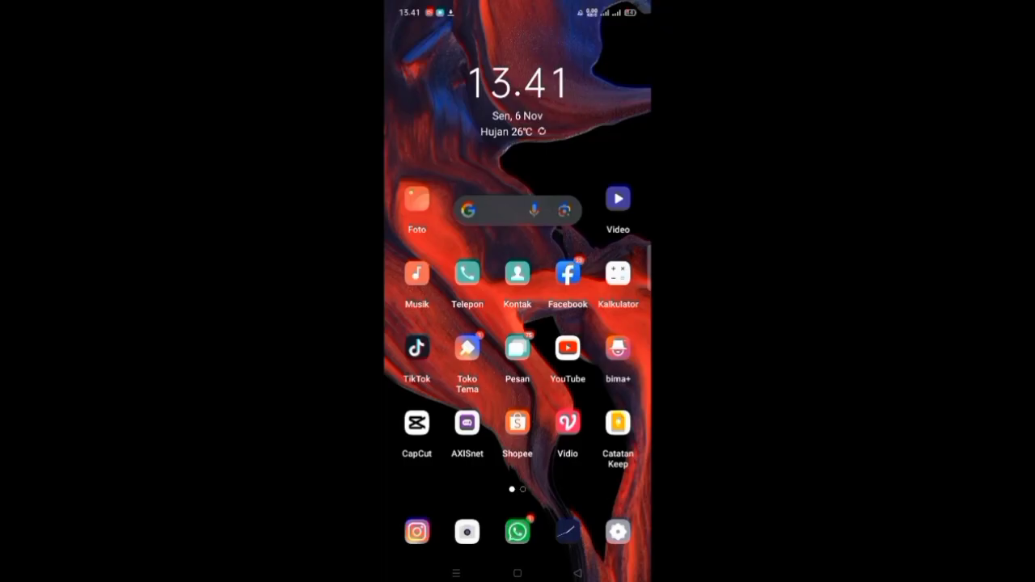
Join the phone to the vika Wi-Fi network from quick settings, entering its password.
left_click_drag(517, 8, 517, 243)
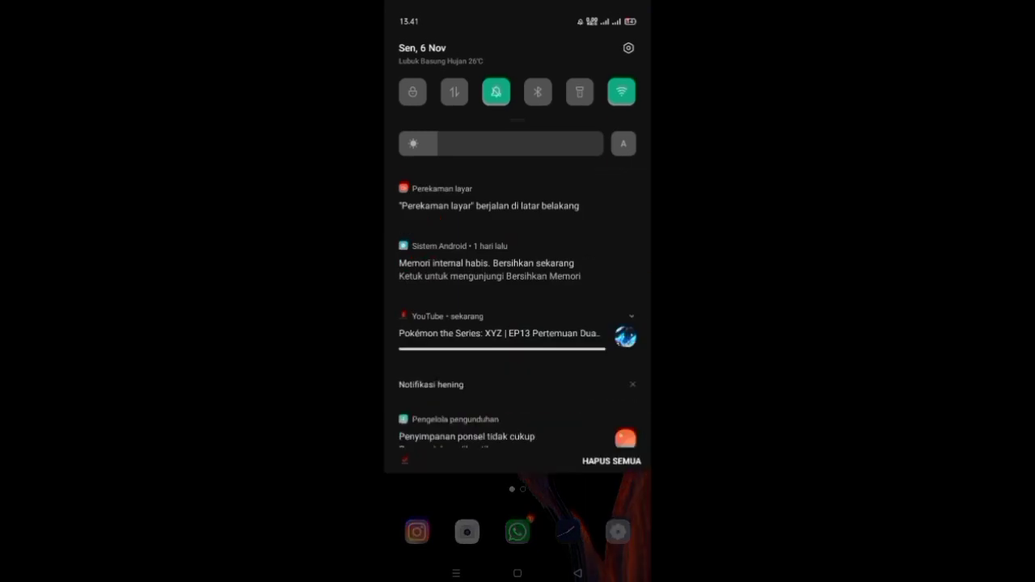
left_click_drag(517, 122, 517, 364)
left_click(487, 266)
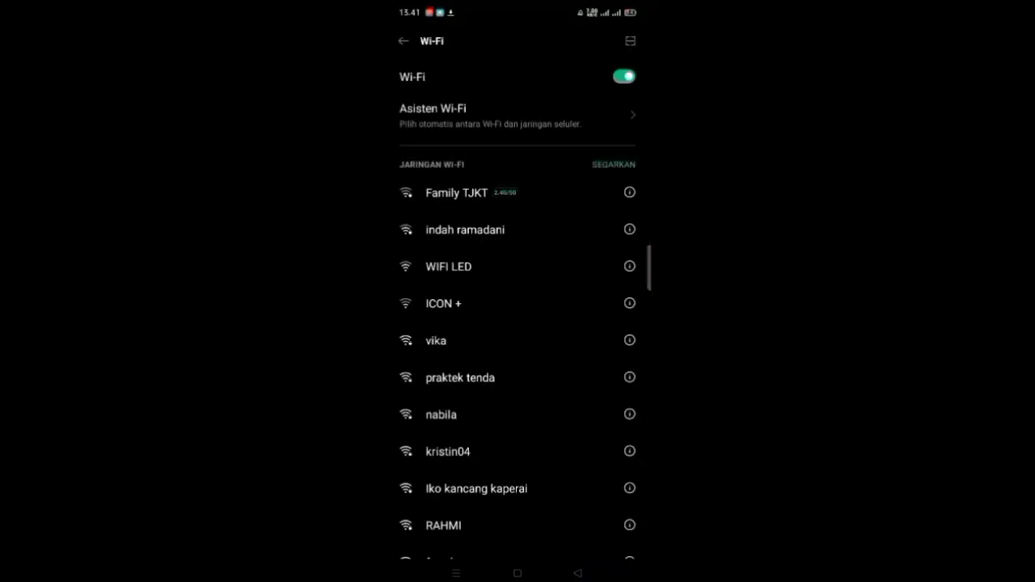
left_click(485, 340)
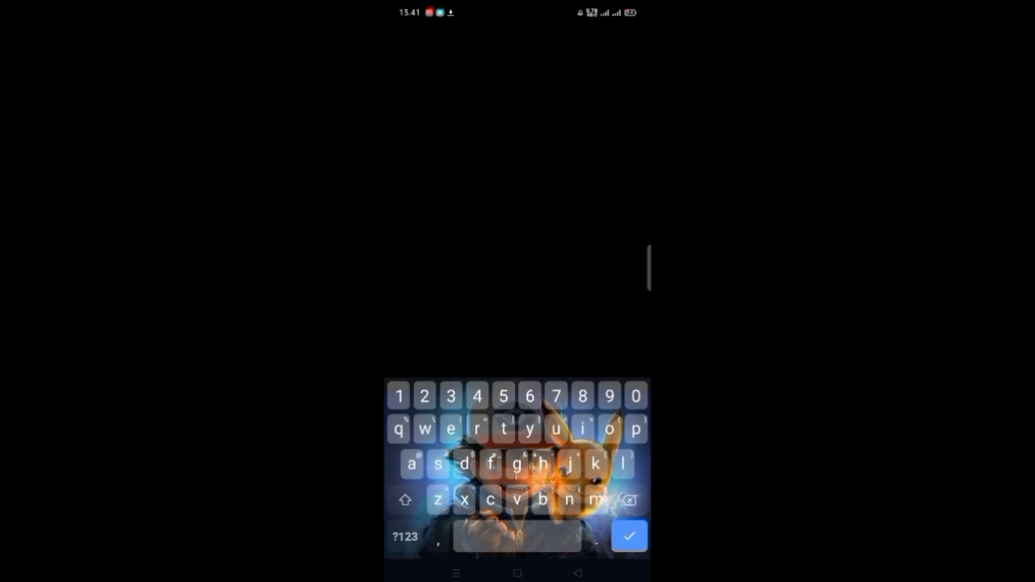
left_click(629, 536)
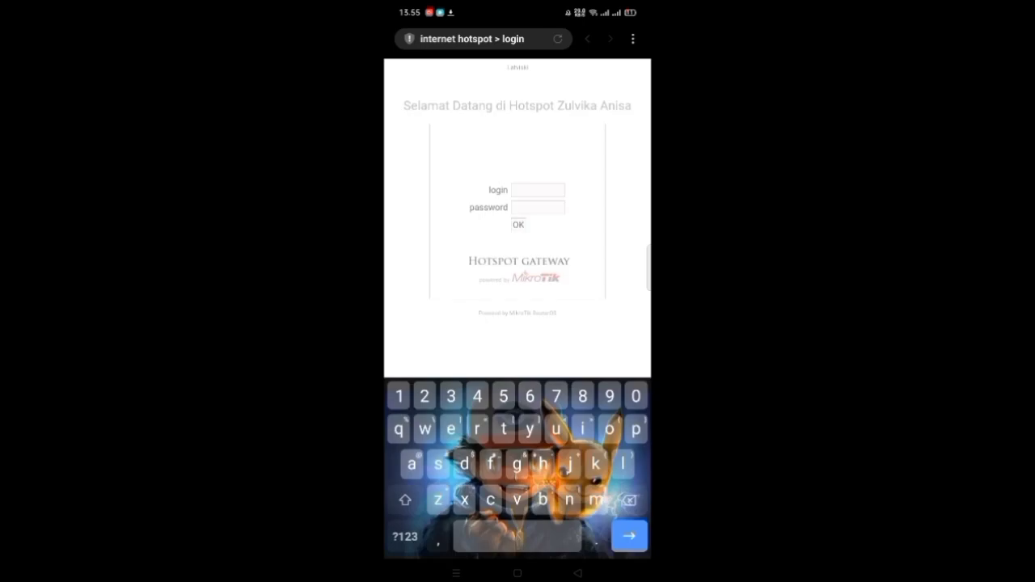
Sign in on the hotspot page with the username and password, reaching 'You are logged in'.
type("zulvika")
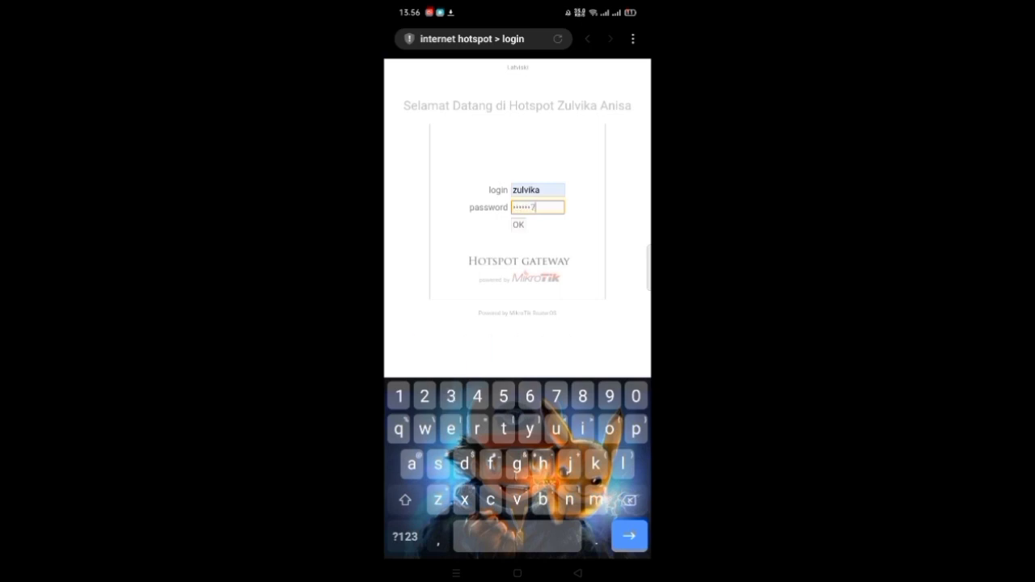
key("Return")
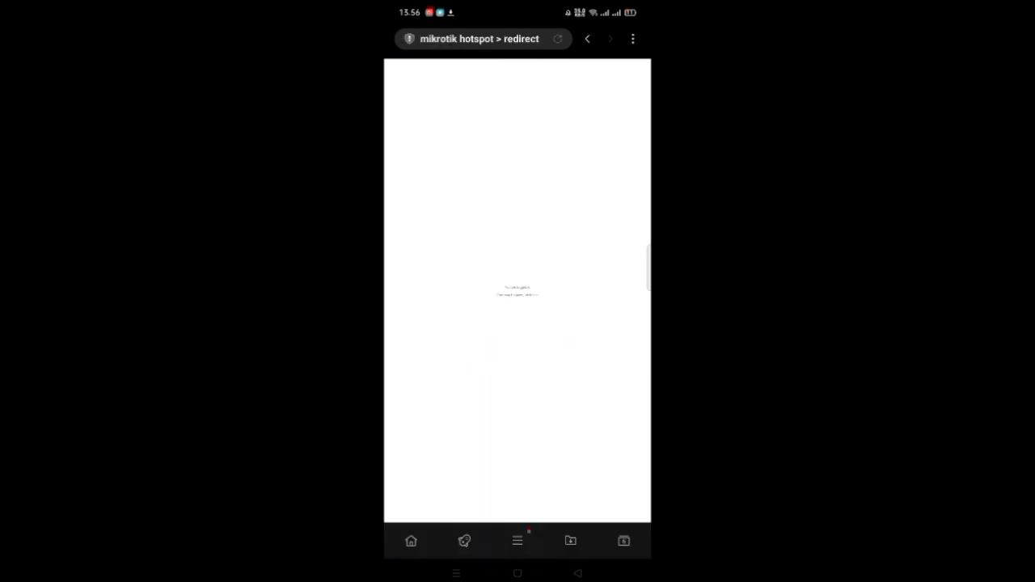
scroll(518, 291, "up", 3)
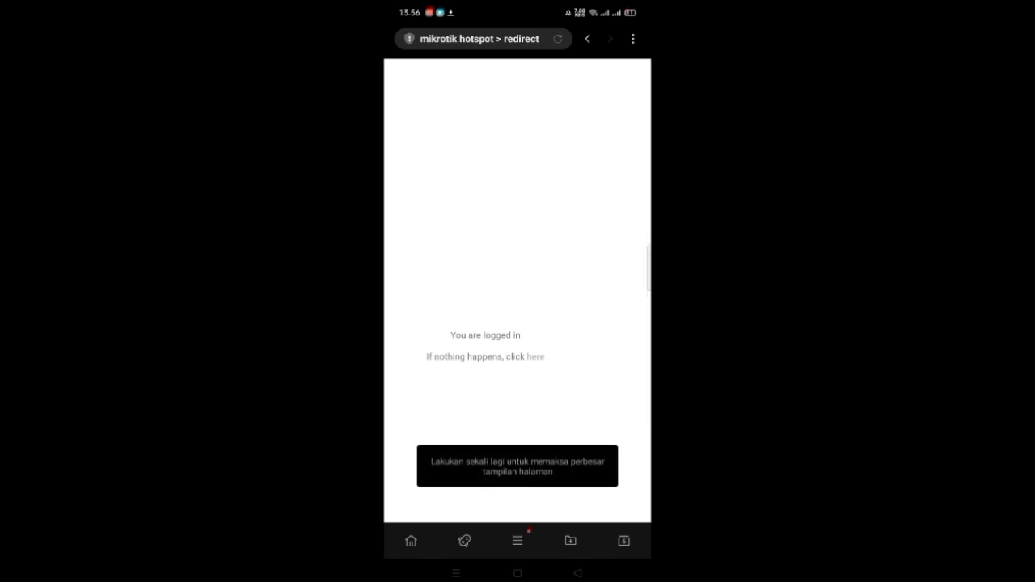